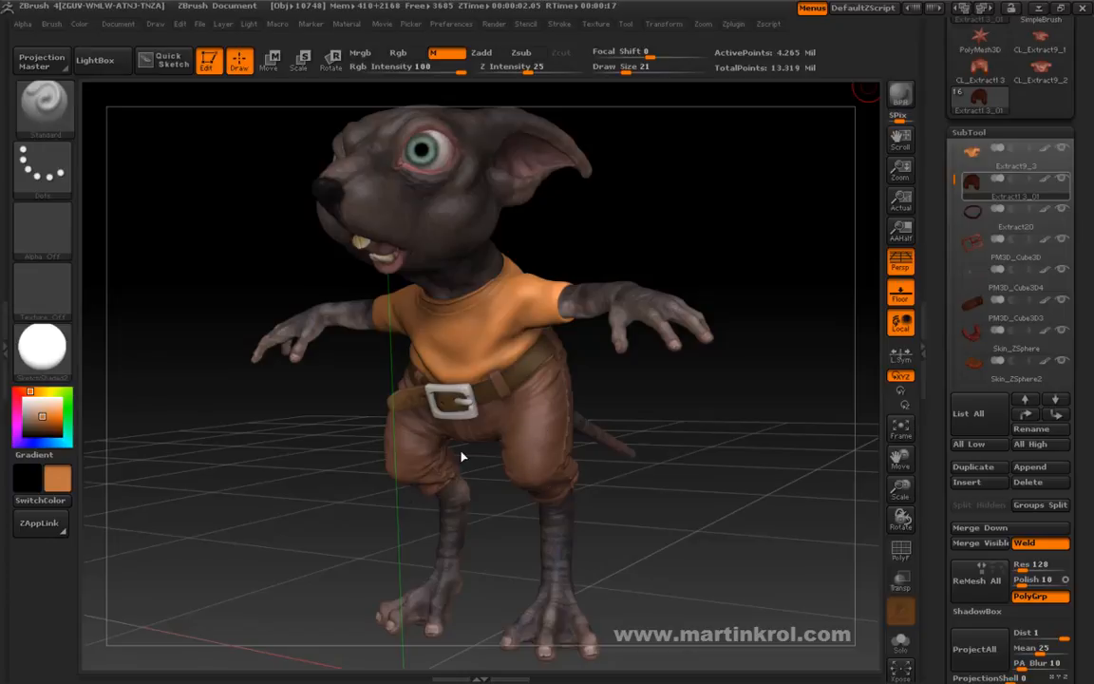
- Switch to the CL_Extract13 trousers mesh and assign it the MatCap Gray material
{"action": "left_click", "coordinate": [980, 70]}
{"action": "left_click_drag", "start_coordinate": [725, 324], "coordinate": [682, 377]}
{"action": "left_click", "coordinate": [42, 346]}
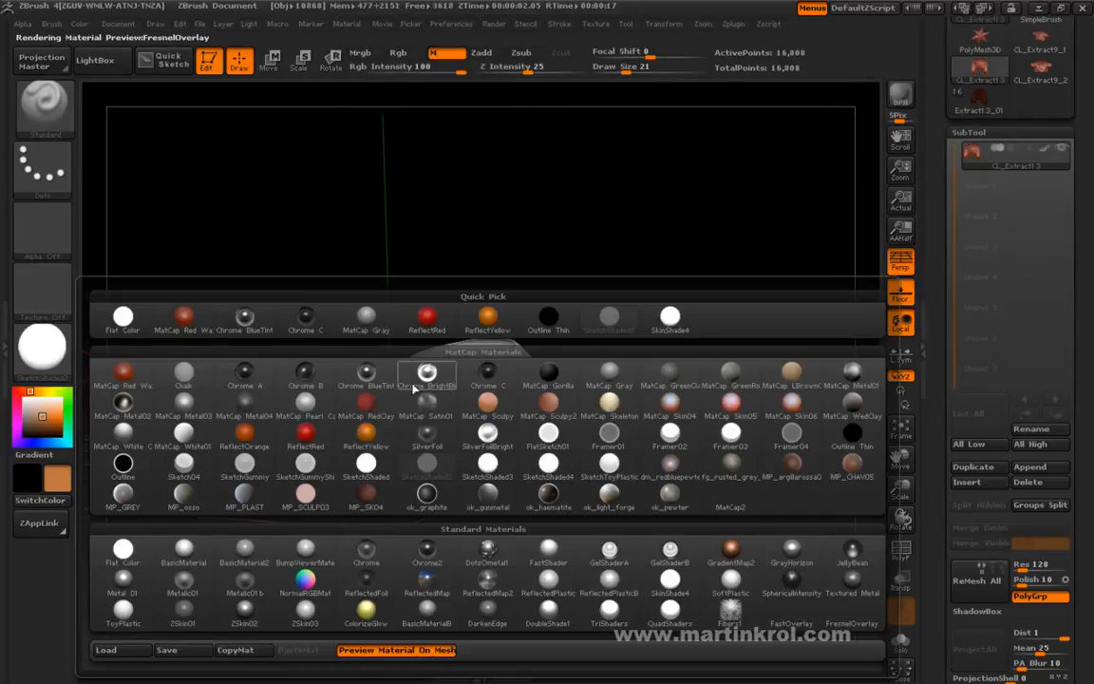
{"action": "left_click", "coordinate": [609, 371]}
{"action": "left_click_drag", "start_coordinate": [630, 343], "coordinate": [618, 359]}
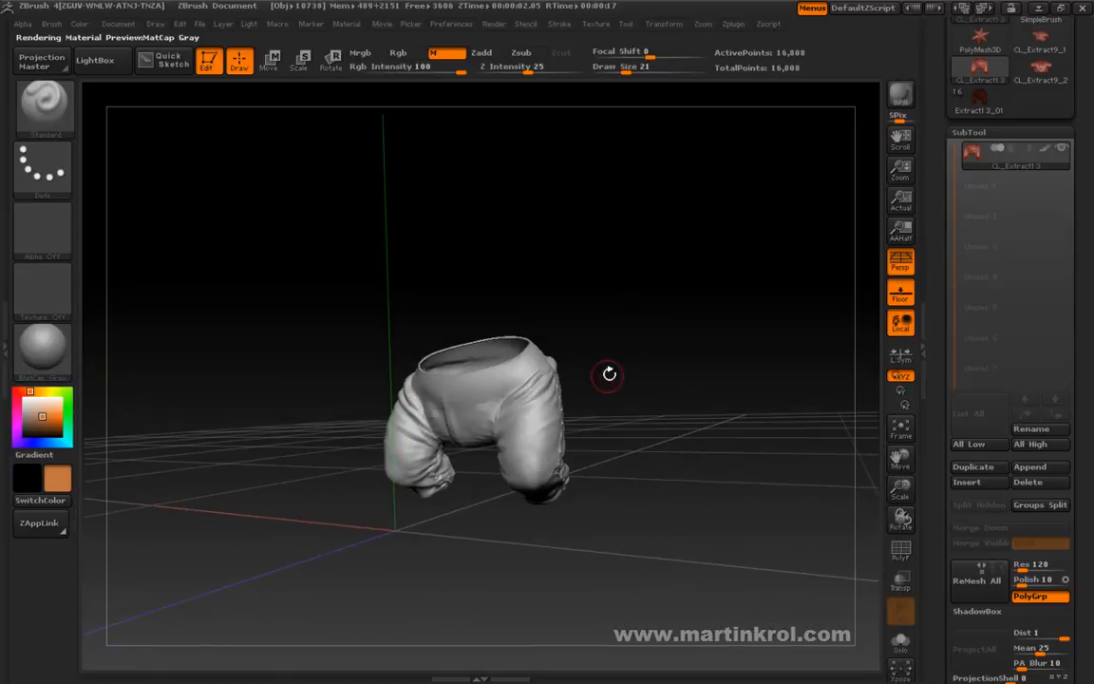
- Flatten the trousers' UVs into a plane, hide the polyframe, and frame the full layout for inspection
{"action": "left_click_drag", "start_coordinate": [936, 190], "coordinate": [938, 443]}
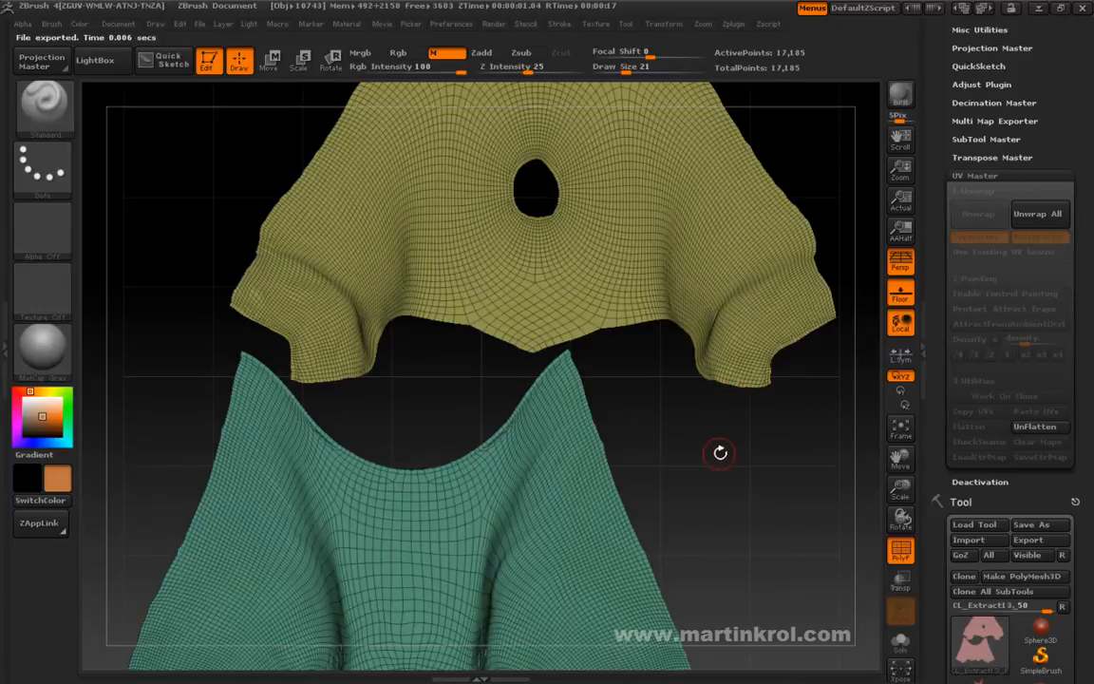
{"action": "key", "text": "shift+f"}
{"action": "key", "text": "f"}
{"action": "left_click_drag", "start_coordinate": [757, 471], "coordinate": [708, 448]}
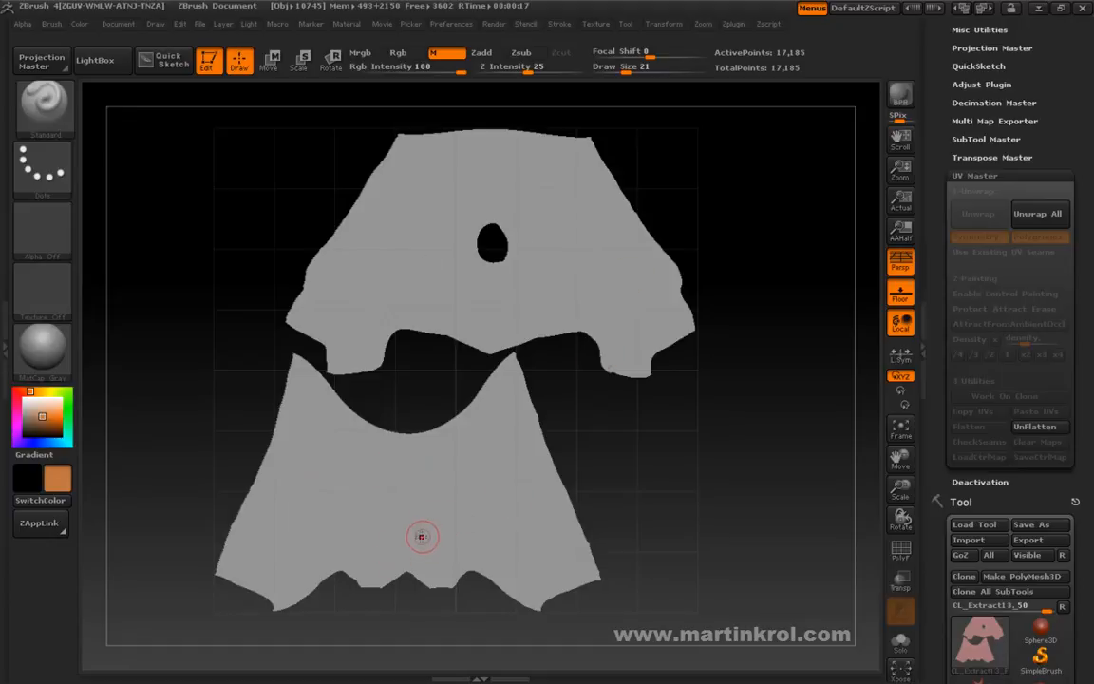
- Reduce the draw size to 16 and unflatten the trousers back to their 3D form
{"action": "key", "text": "space"}
{"action": "left_click_drag", "start_coordinate": [452, 457], "coordinate": [433, 459]}
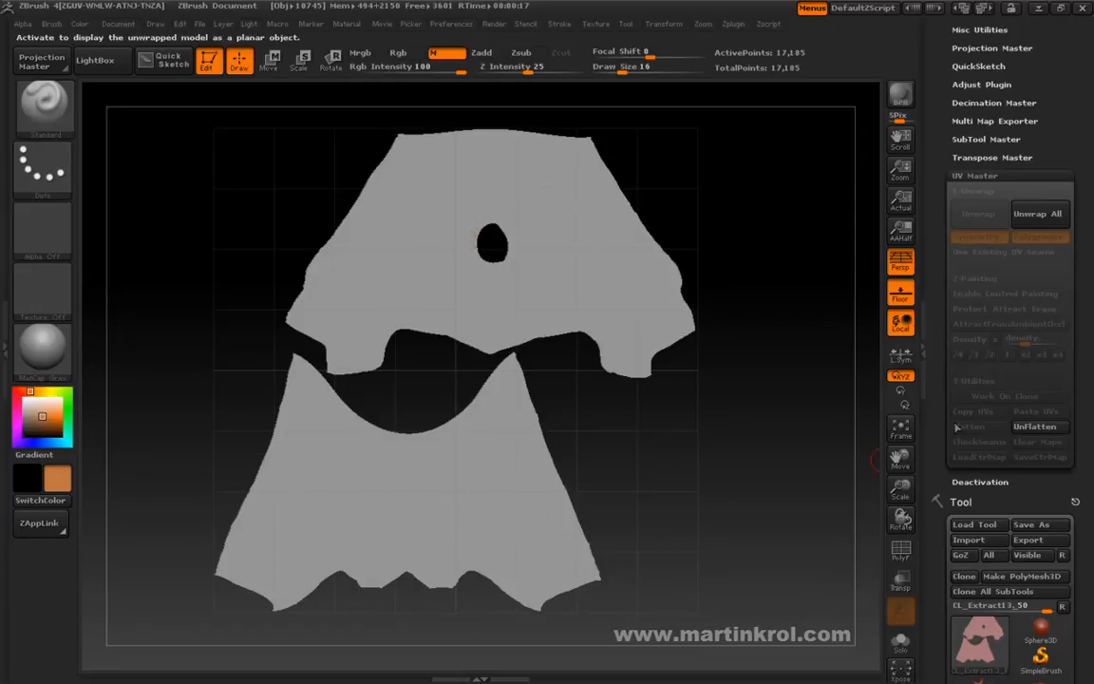
{"action": "left_click", "coordinate": [1035, 428]}
{"action": "scroll", "coordinate": [943, 333], "scroll_direction": "down", "scroll_amount": 5}
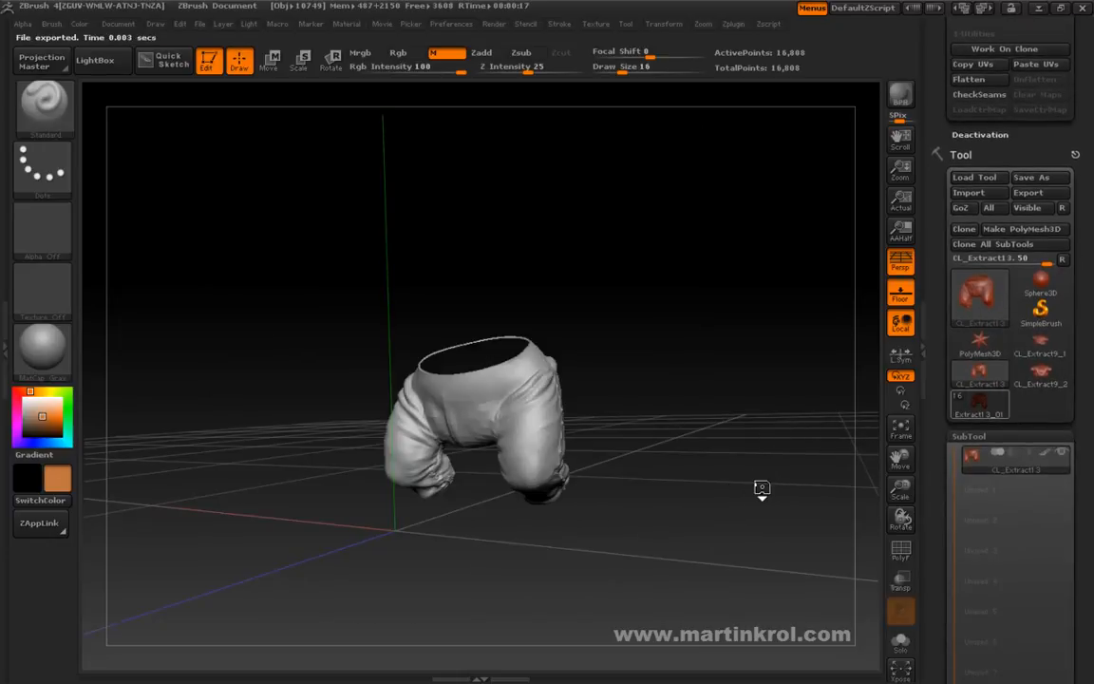
- Switch back to the full Extract13_01 character and set the material to SketchShaded2
{"action": "left_click_drag", "start_coordinate": [679, 444], "coordinate": [496, 438]}
{"action": "left_click", "coordinate": [41, 341]}
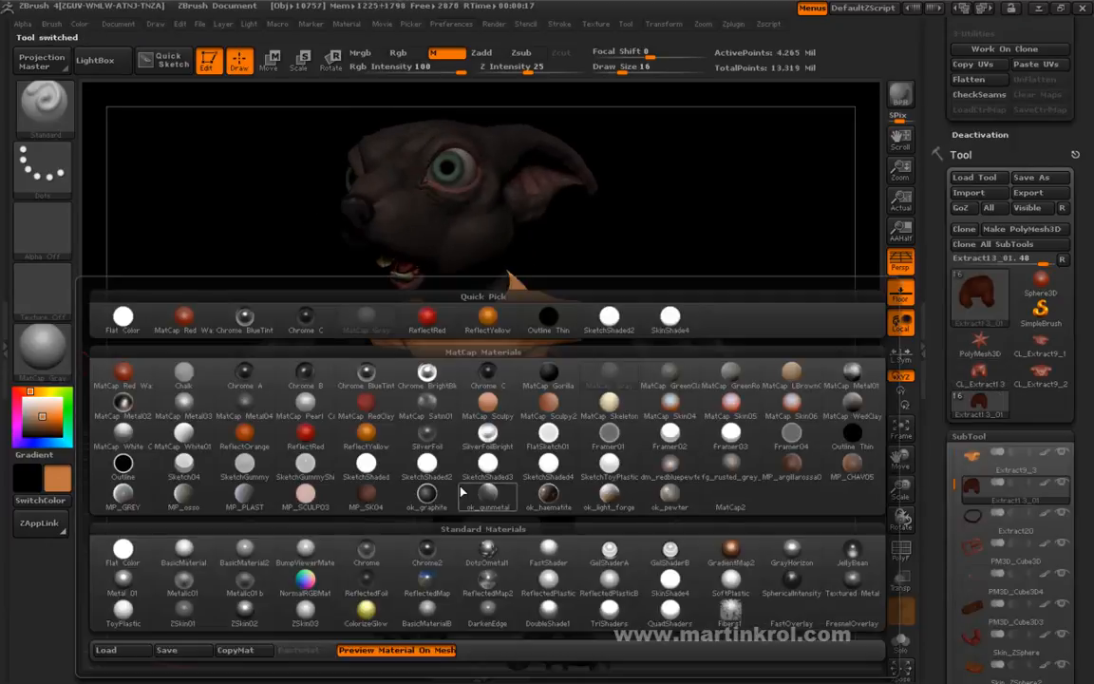
{"action": "left_click", "coordinate": [433, 465]}
{"action": "mouse_move", "coordinate": [636, 403]}
{"action": "left_mouse_down"}
{"action": "mouse_move", "coordinate": [661, 419]}
{"action": "mouse_move", "coordinate": [594, 391]}
{"action": "mouse_move", "coordinate": [560, 313]}
{"action": "left_mouse_up"}
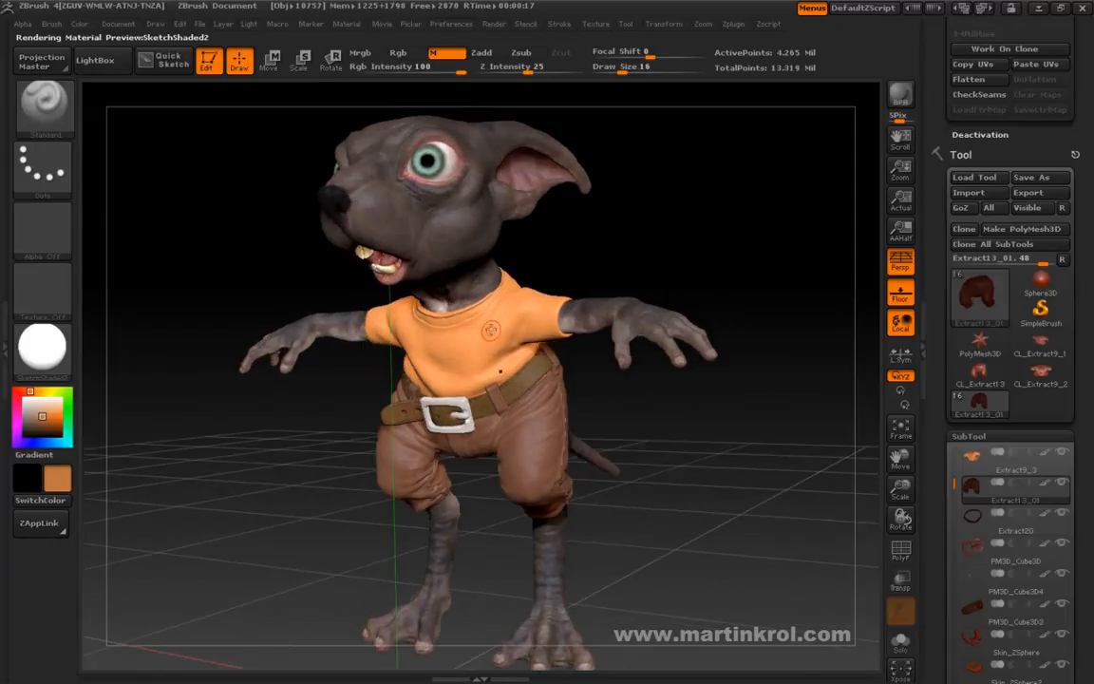
- Make the orange shirt the active subtool and collapse the SubTool and Masking settings
{"action": "left_click_drag", "start_coordinate": [567, 256], "coordinate": [627, 267]}
{"action": "left_click", "coordinate": [486, 270], "text": "alt"}
{"action": "left_click_drag", "start_coordinate": [748, 508], "coordinate": [715, 432]}
{"action": "left_click_drag", "start_coordinate": [934, 469], "coordinate": [945, 398]}
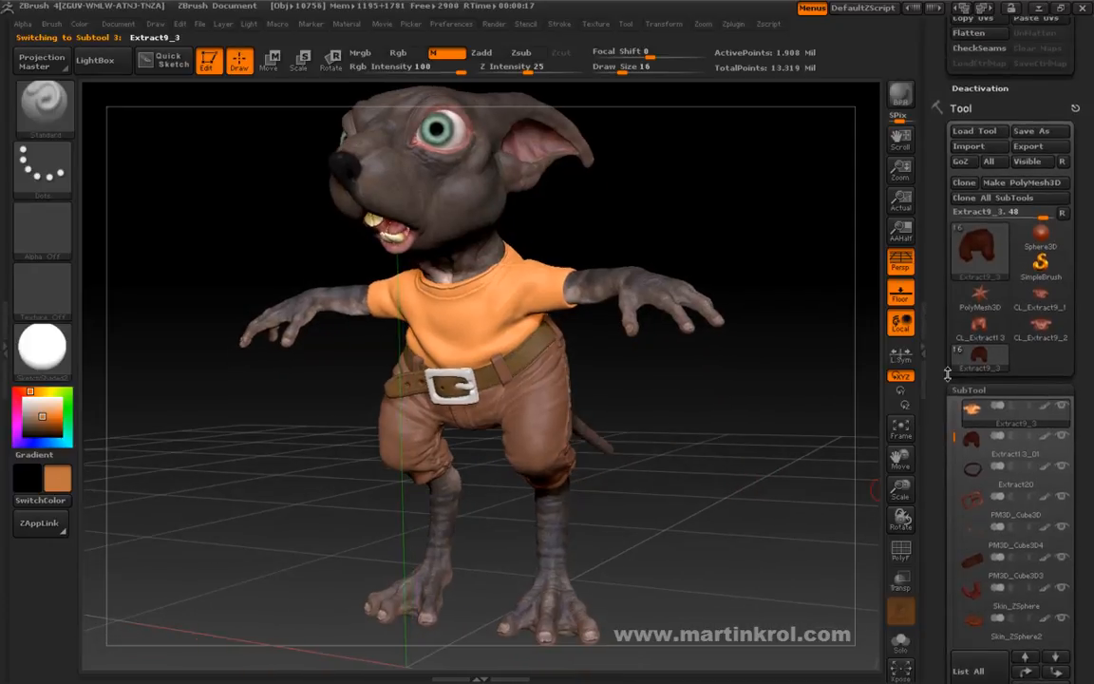
{"action": "left_click", "coordinate": [969, 390]}
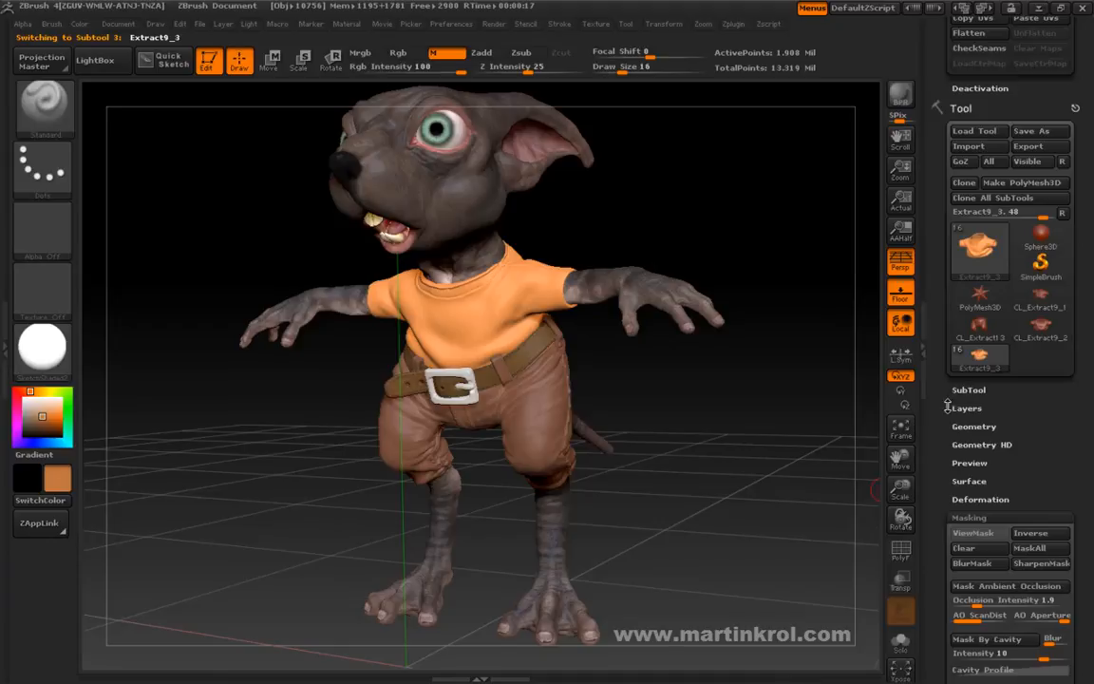
{"action": "scroll", "coordinate": [950, 408], "scroll_direction": "down", "scroll_amount": 5}
{"action": "left_click", "coordinate": [970, 308]}
{"action": "left_click", "coordinate": [970, 307]}
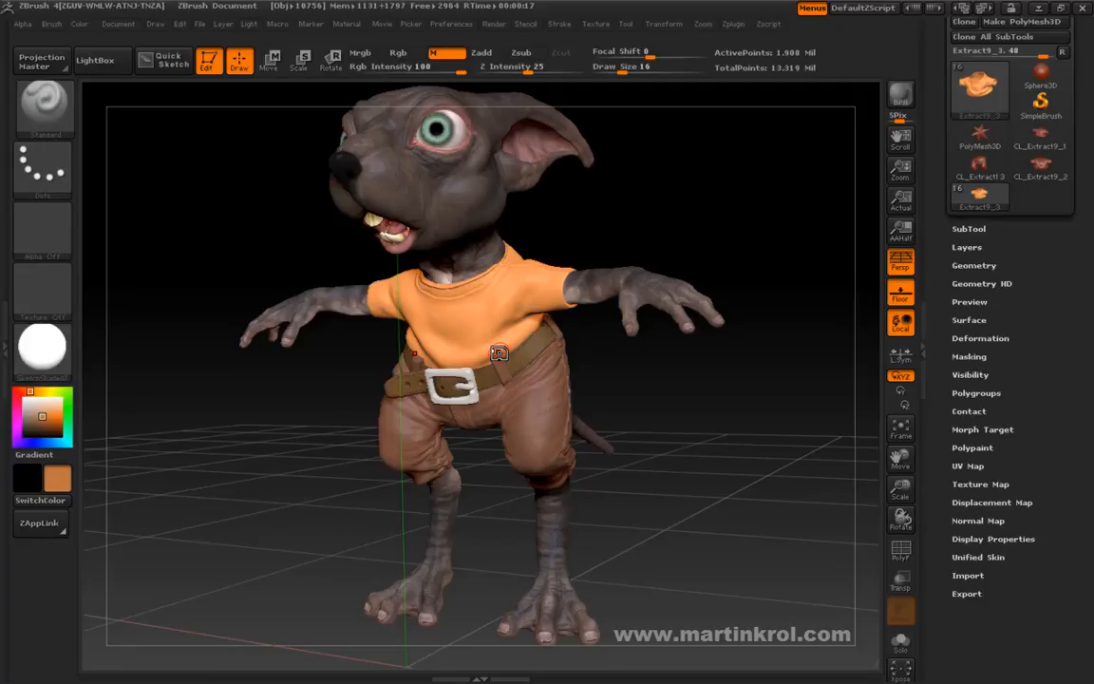
- Review the shirt's displacement map settings and collapse them again
{"action": "left_click", "coordinate": [998, 502]}
{"action": "left_click_drag", "start_coordinate": [1000, 505], "coordinate": [1045, 391]}
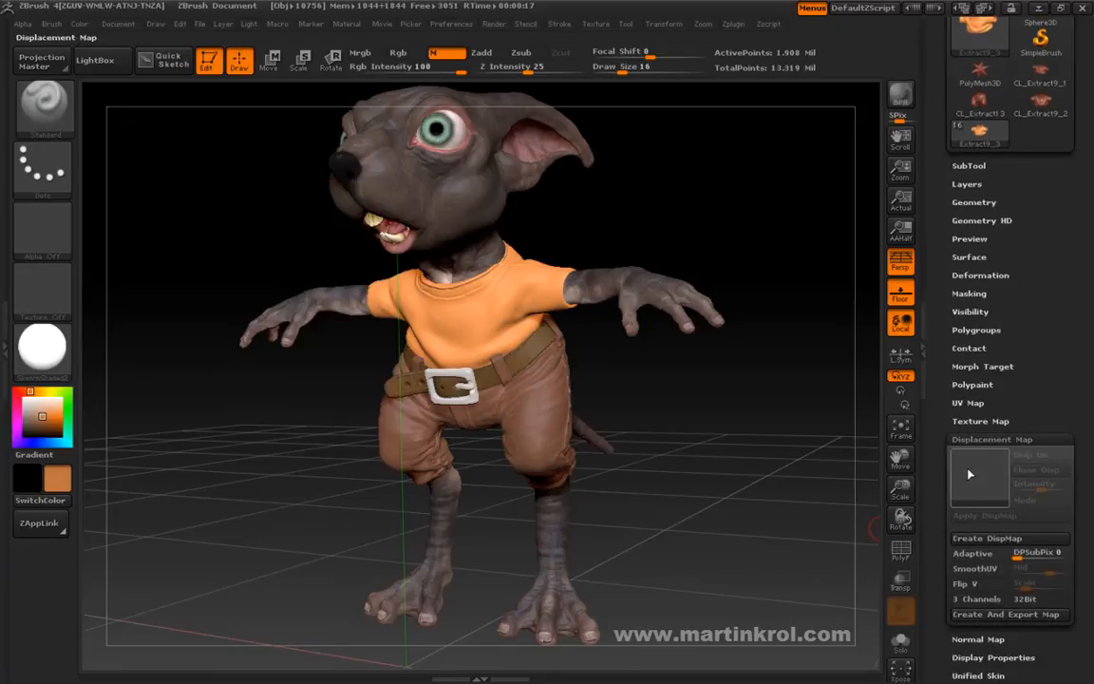
{"action": "left_click", "coordinate": [996, 439]}
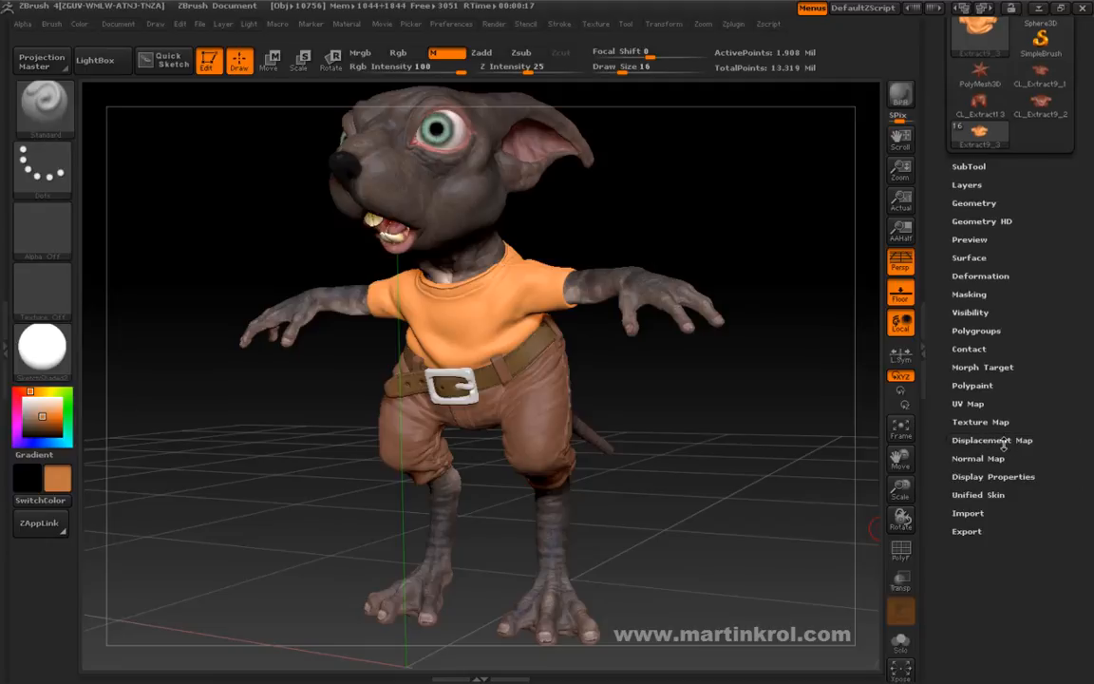
{"action": "scroll", "coordinate": [994, 443], "scroll_direction": "up", "scroll_amount": 1}
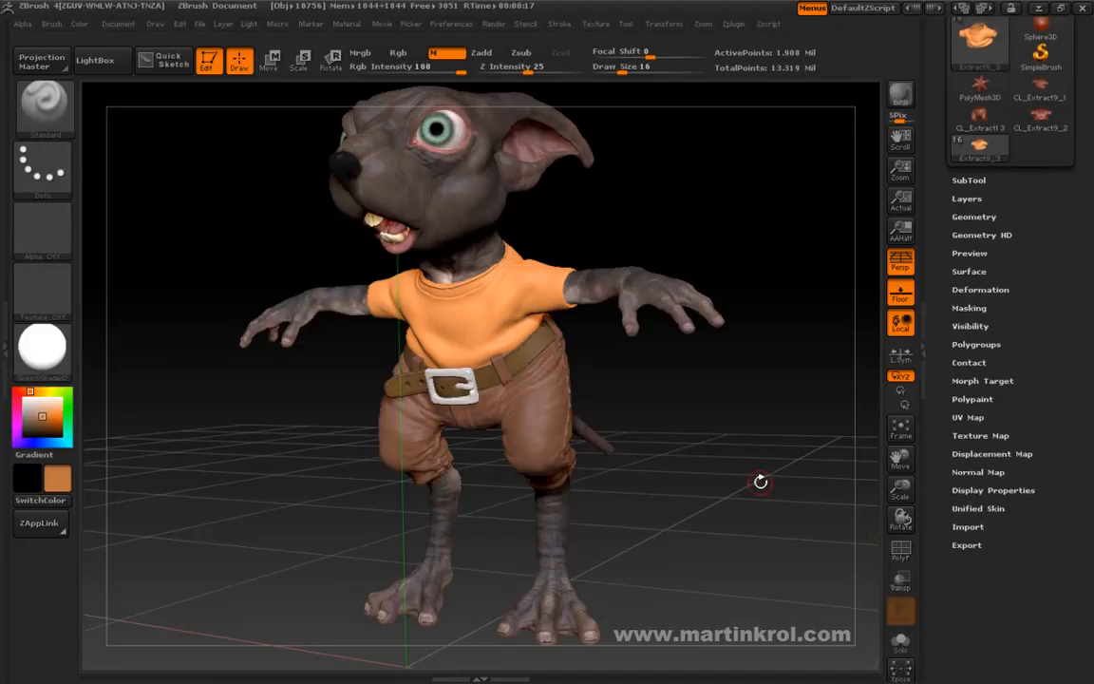
- Create a new texture map for the shirt from a UV check
{"action": "left_click", "coordinate": [986, 436]}
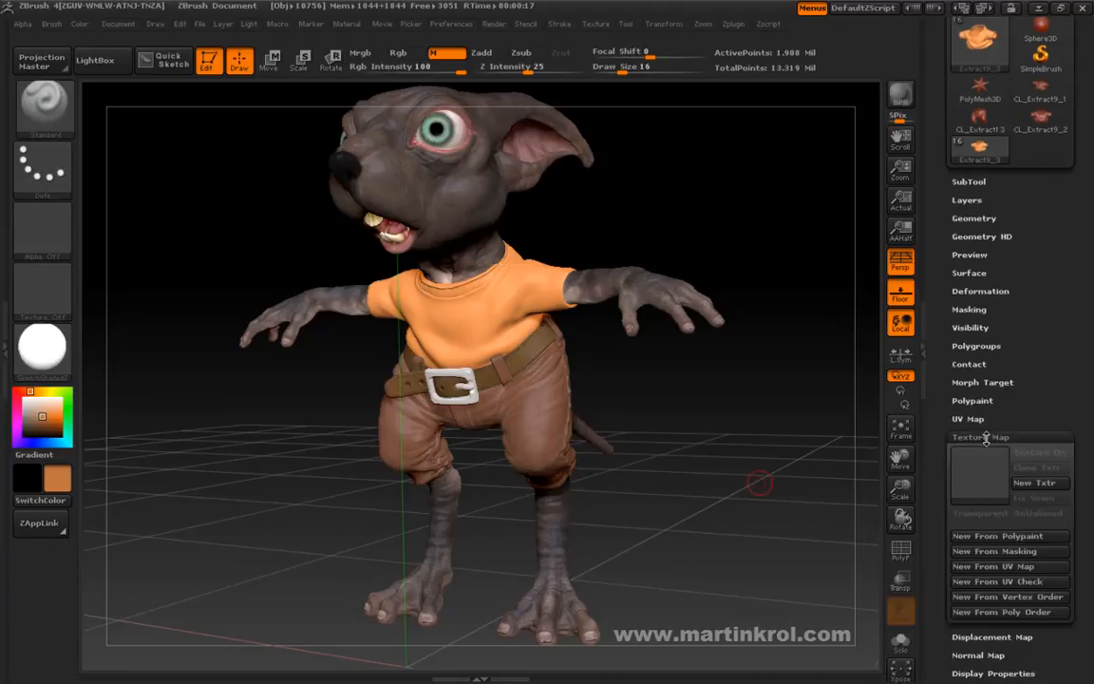
{"action": "left_click", "coordinate": [993, 436]}
{"action": "scroll", "coordinate": [1016, 419], "scroll_direction": "down", "scroll_amount": 1}
{"action": "left_click", "coordinate": [997, 415]}
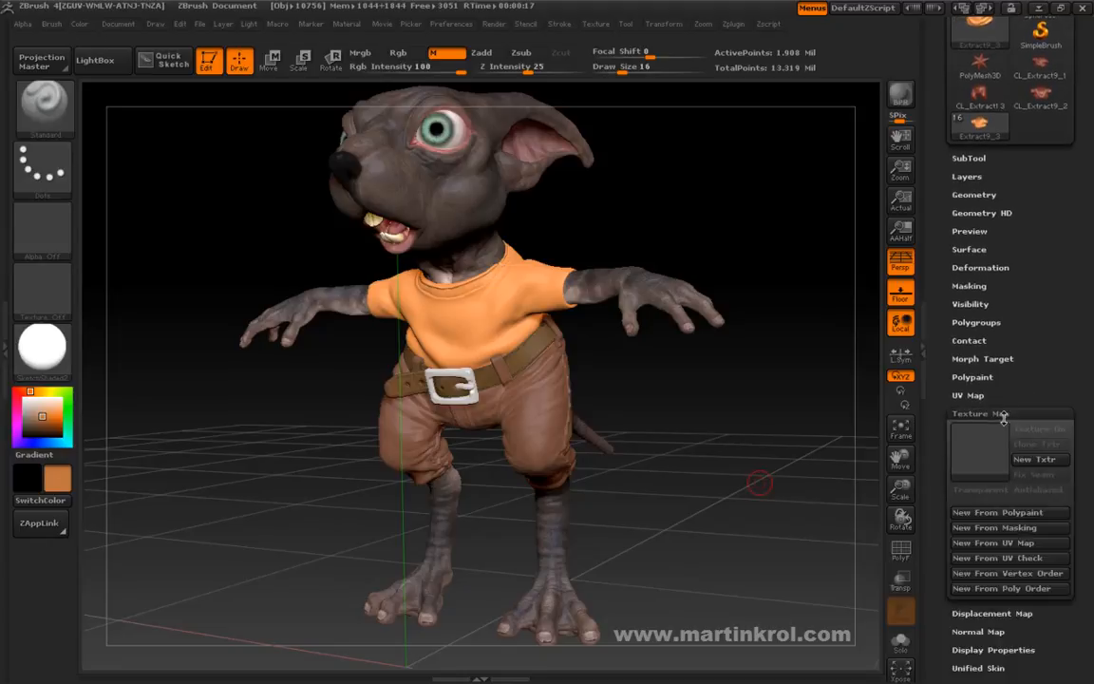
{"action": "scroll", "coordinate": [959, 499], "scroll_direction": "down", "scroll_amount": 2}
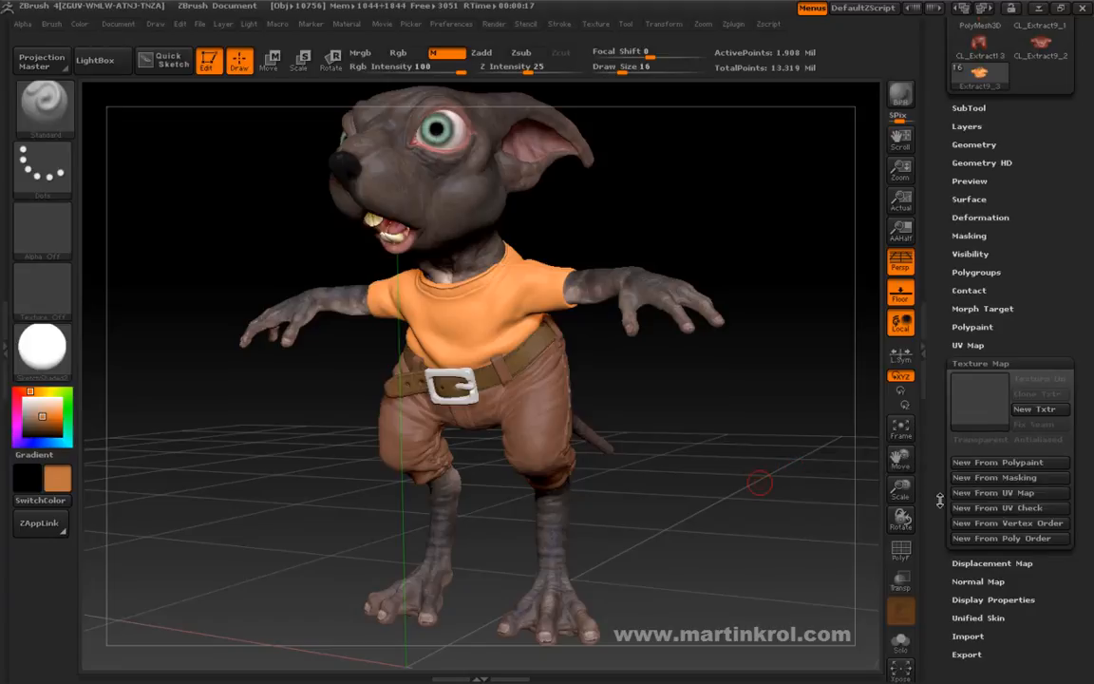
{"action": "scroll", "coordinate": [978, 503], "scroll_direction": "down", "scroll_amount": 1}
{"action": "left_click", "coordinate": [972, 496]}
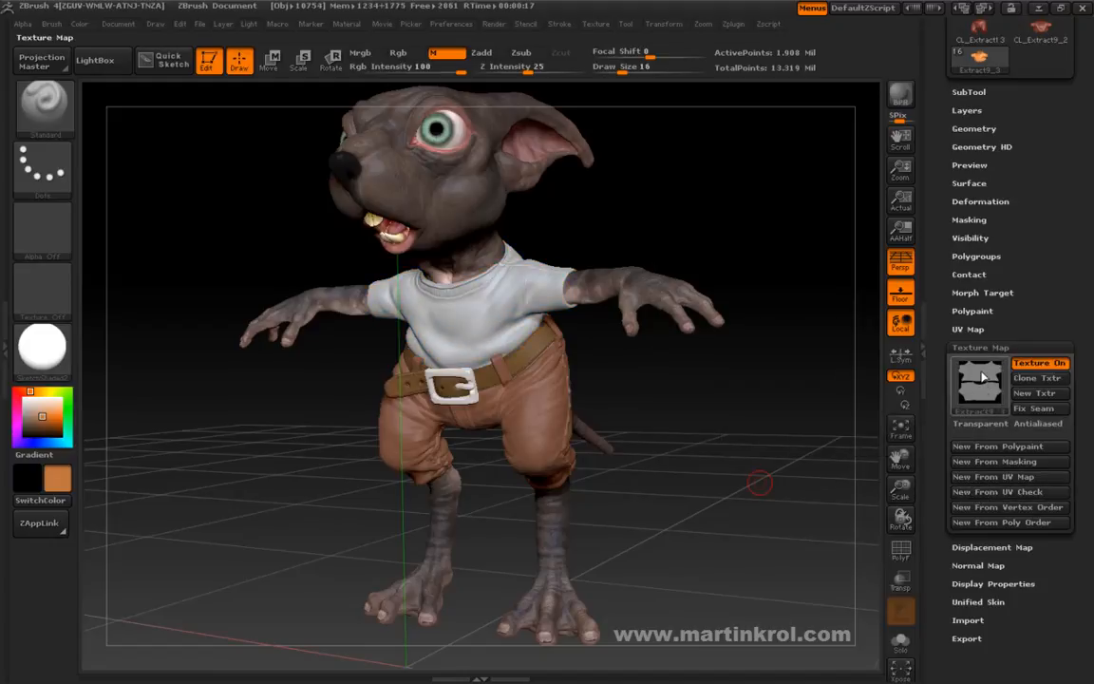
- Review the shirt's normal map options, including the tangent, SmoothUV and channel flip settings
{"action": "left_click", "coordinate": [1007, 347]}
{"action": "left_click", "coordinate": [981, 384]}
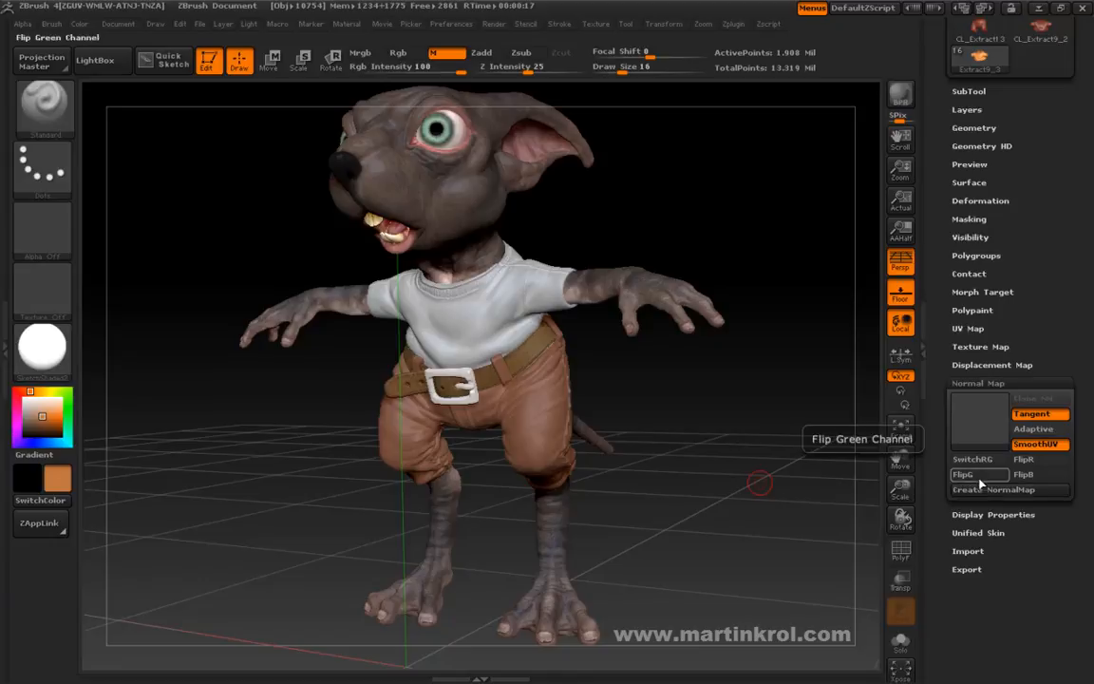
{"action": "left_click", "coordinate": [985, 383]}
{"action": "left_click", "coordinate": [988, 382]}
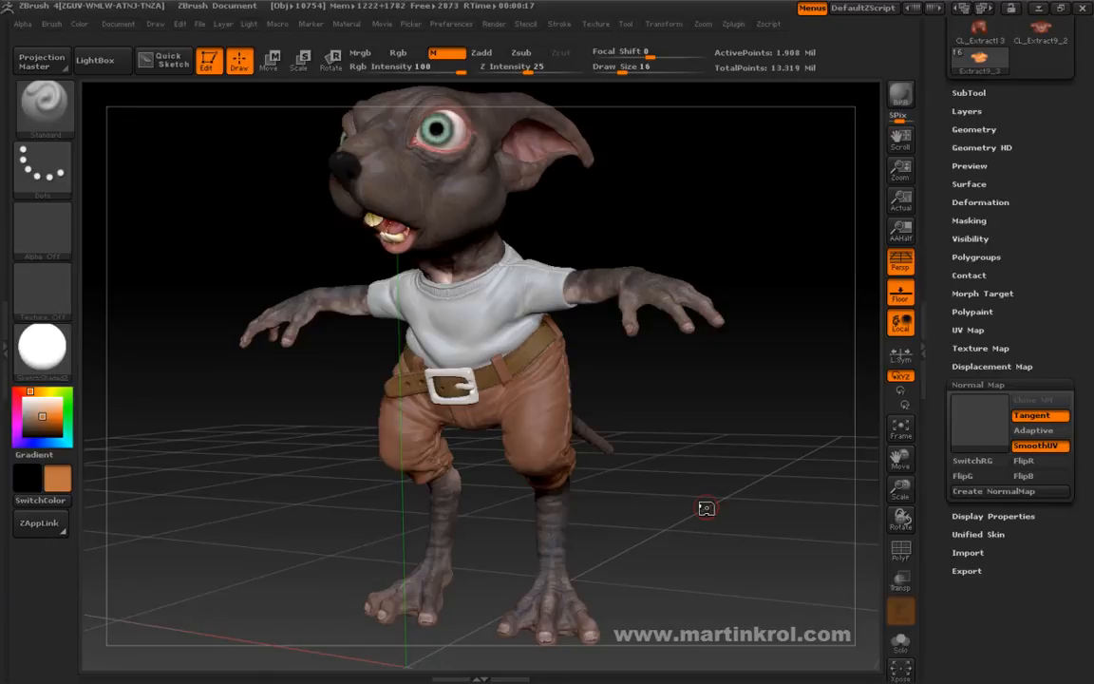
{"action": "left_click", "coordinate": [983, 384]}
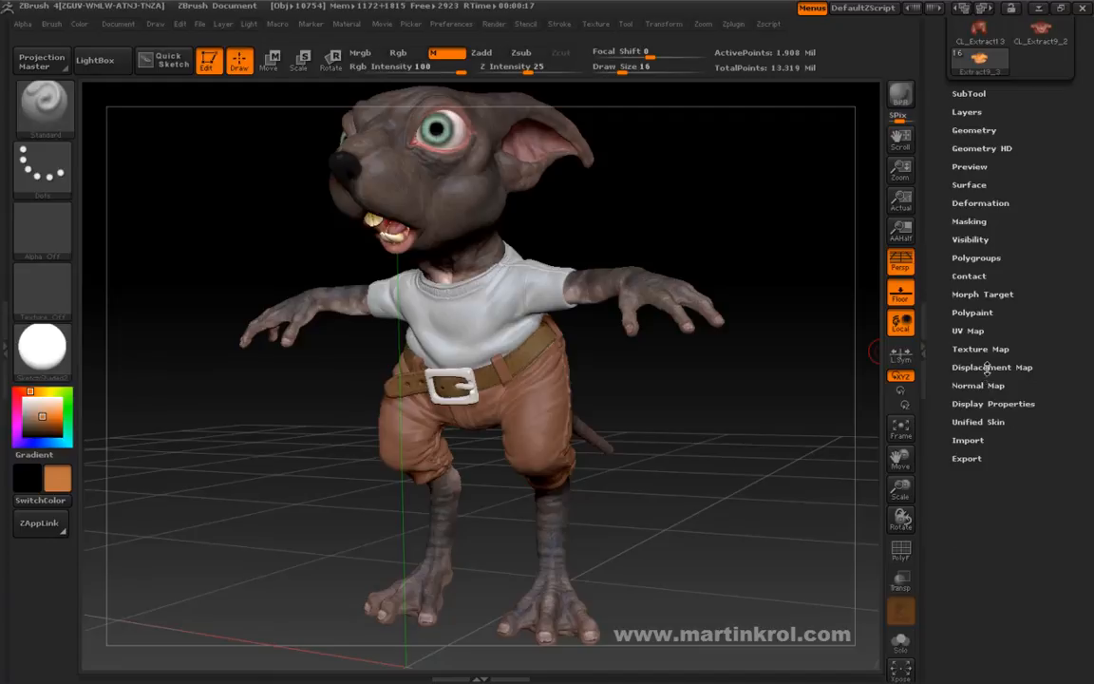
- Examine the options for creating and exporting the shirt's displacement map
{"action": "left_click", "coordinate": [975, 369]}
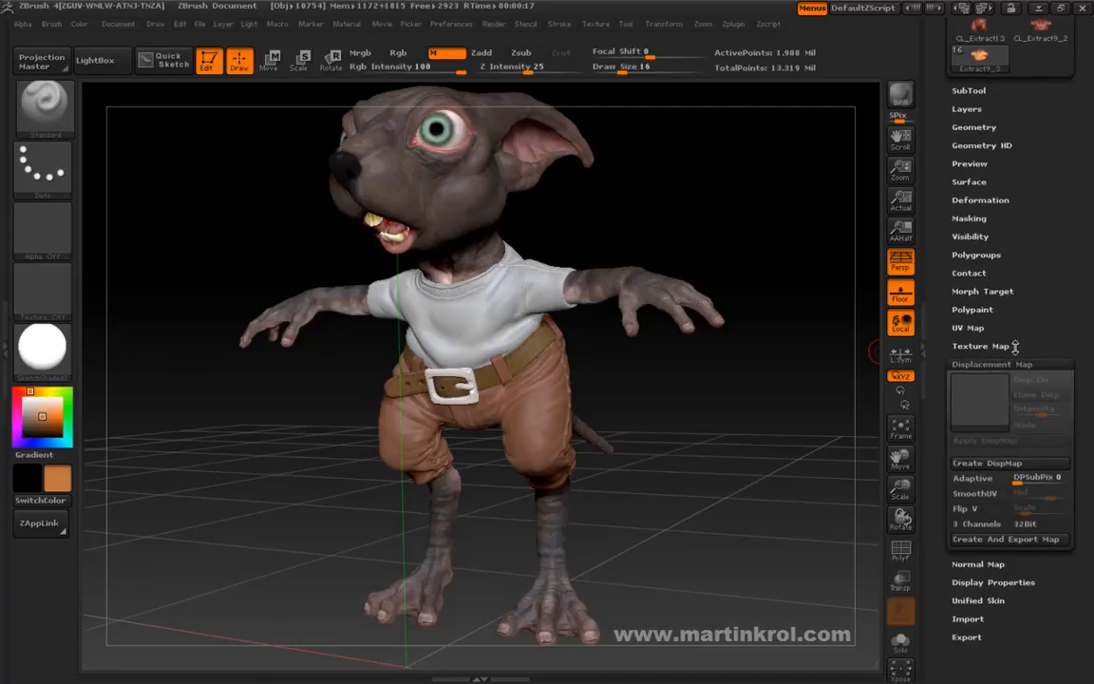
{"action": "scroll", "coordinate": [1010, 344], "scroll_direction": "down", "scroll_amount": 1}
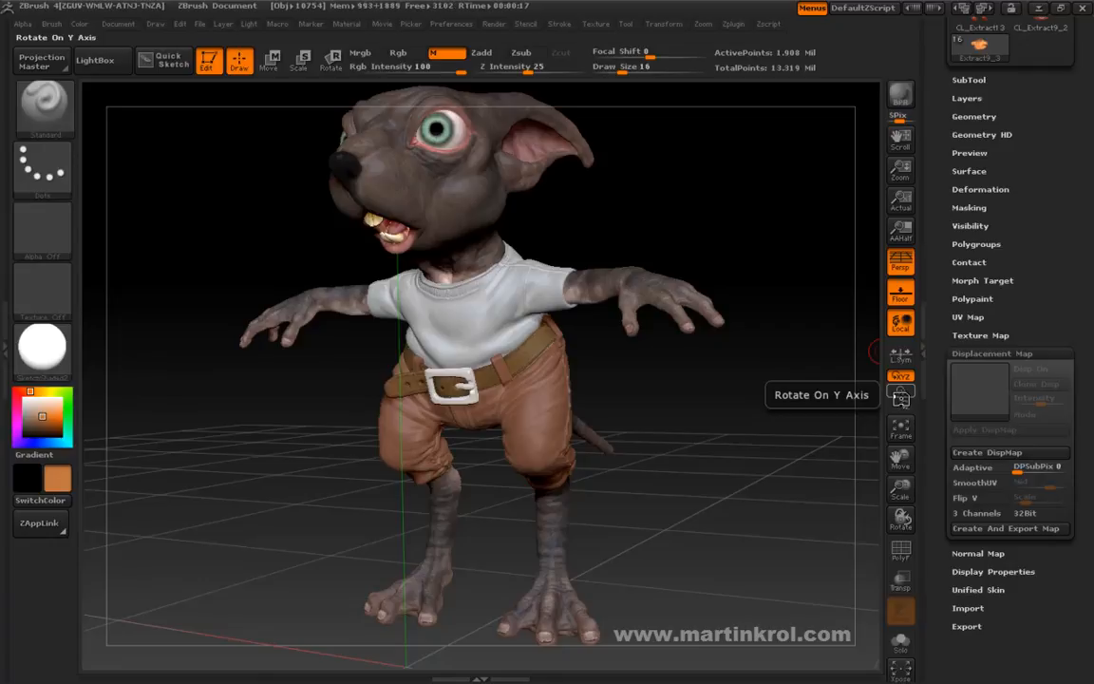
{"action": "left_click", "coordinate": [1023, 354]}
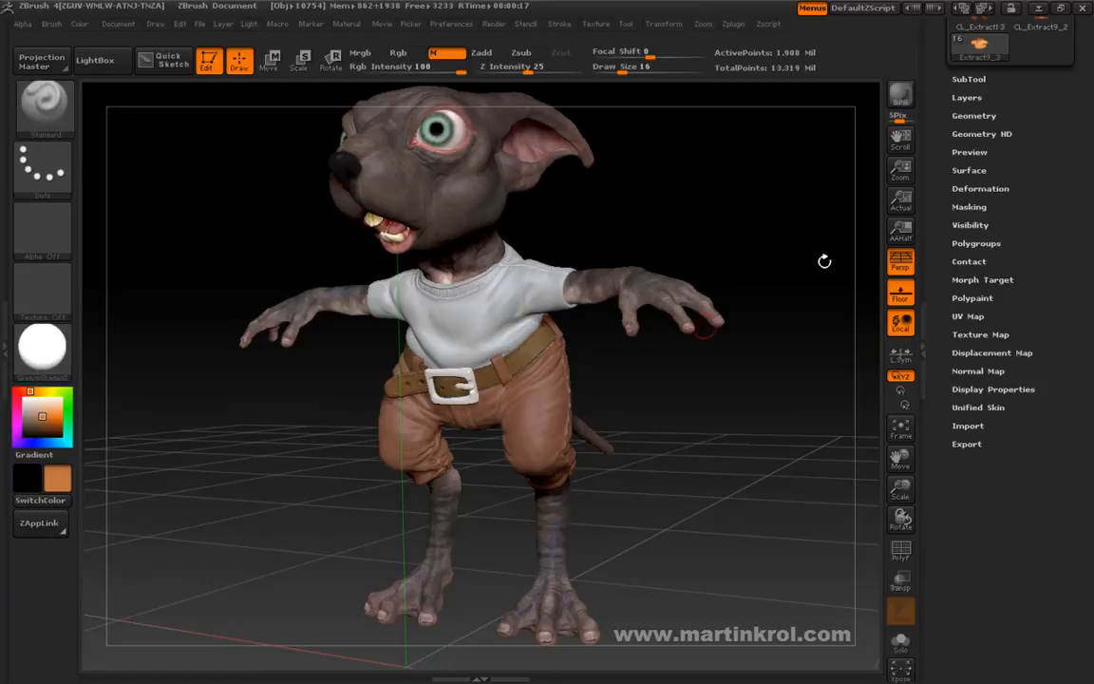
{"action": "left_click_drag", "start_coordinate": [1024, 281], "coordinate": [1031, 343]}
{"action": "left_click", "coordinate": [991, 453]}
{"action": "left_click_drag", "start_coordinate": [965, 452], "coordinate": [962, 416]}
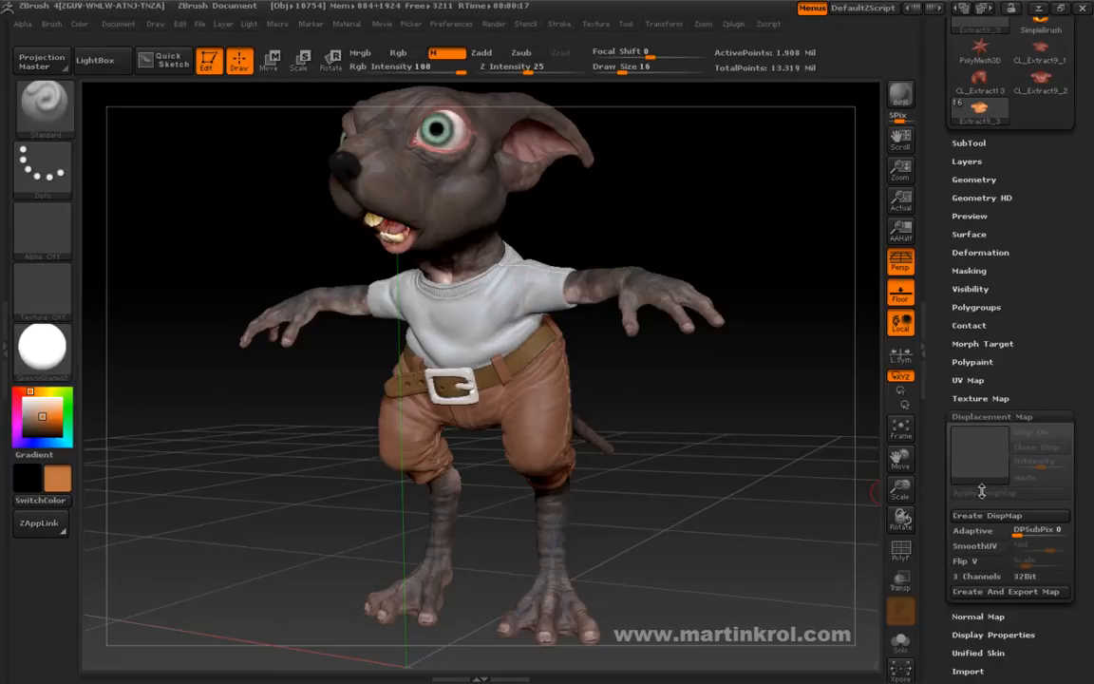
{"action": "left_click", "coordinate": [1019, 410]}
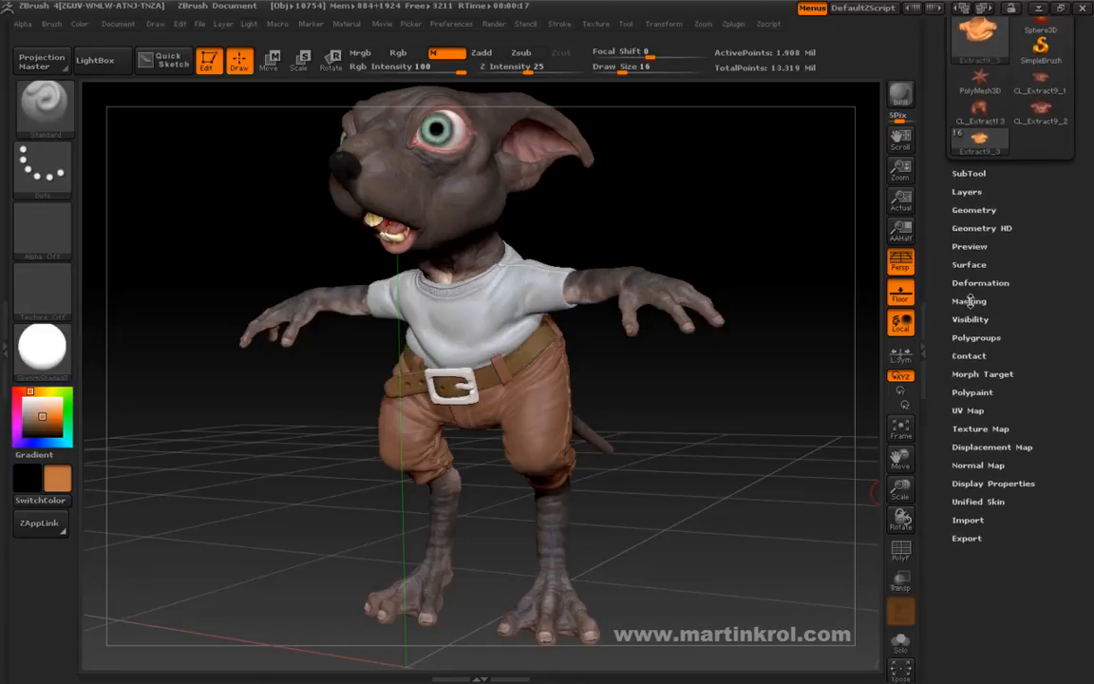
- Mask the shirt by cavity and inspect the masked collar and stitching up close
{"action": "left_click", "coordinate": [970, 300]}
{"action": "left_click_drag", "start_coordinate": [934, 329], "coordinate": [936, 305]}
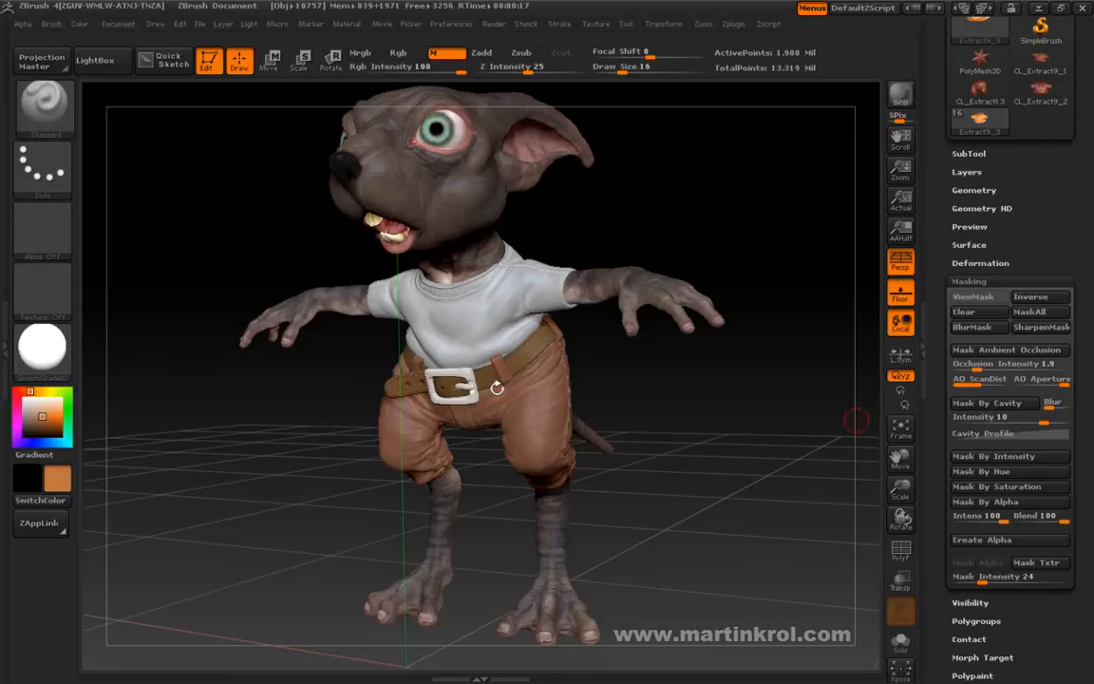
{"action": "left_click_drag", "start_coordinate": [938, 432], "coordinate": [938, 407]}
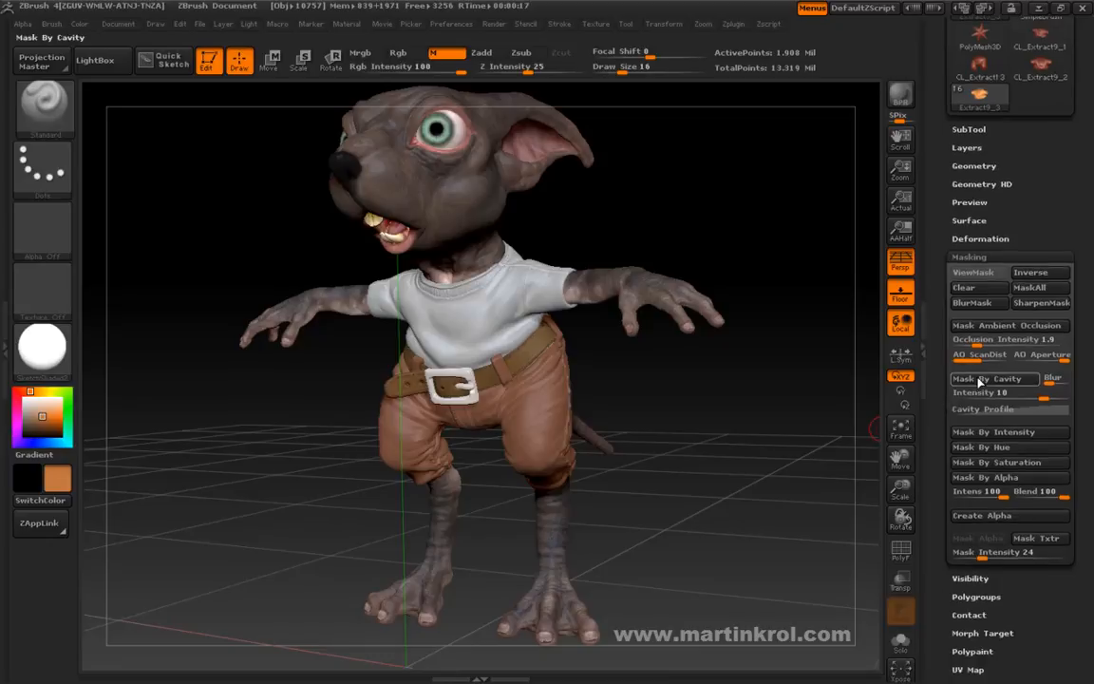
{"action": "scroll", "coordinate": [978, 382], "scroll_direction": "down", "scroll_amount": 1}
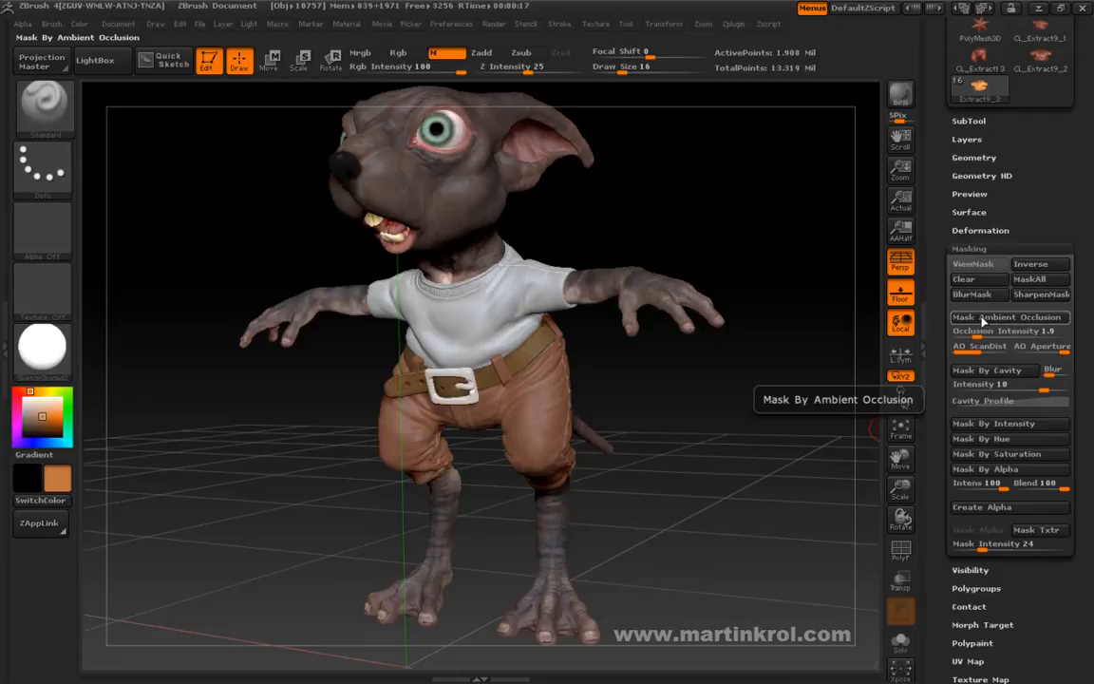
{"action": "left_click", "coordinate": [991, 374]}
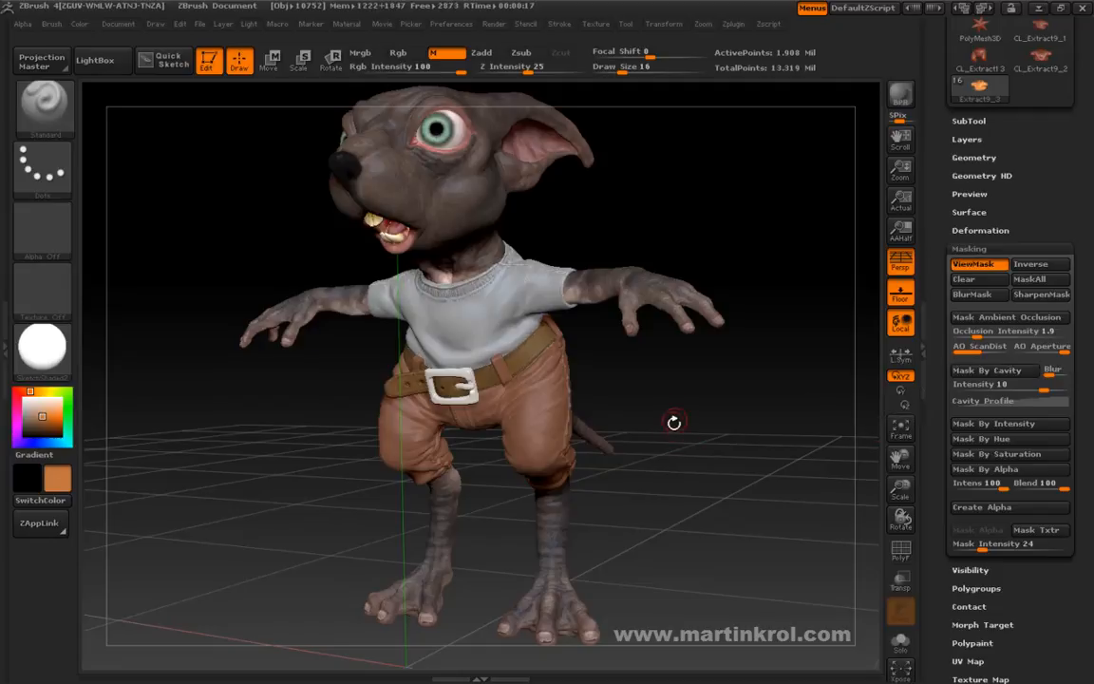
{"action": "left_click_drag", "start_coordinate": [655, 413], "coordinate": [651, 496]}
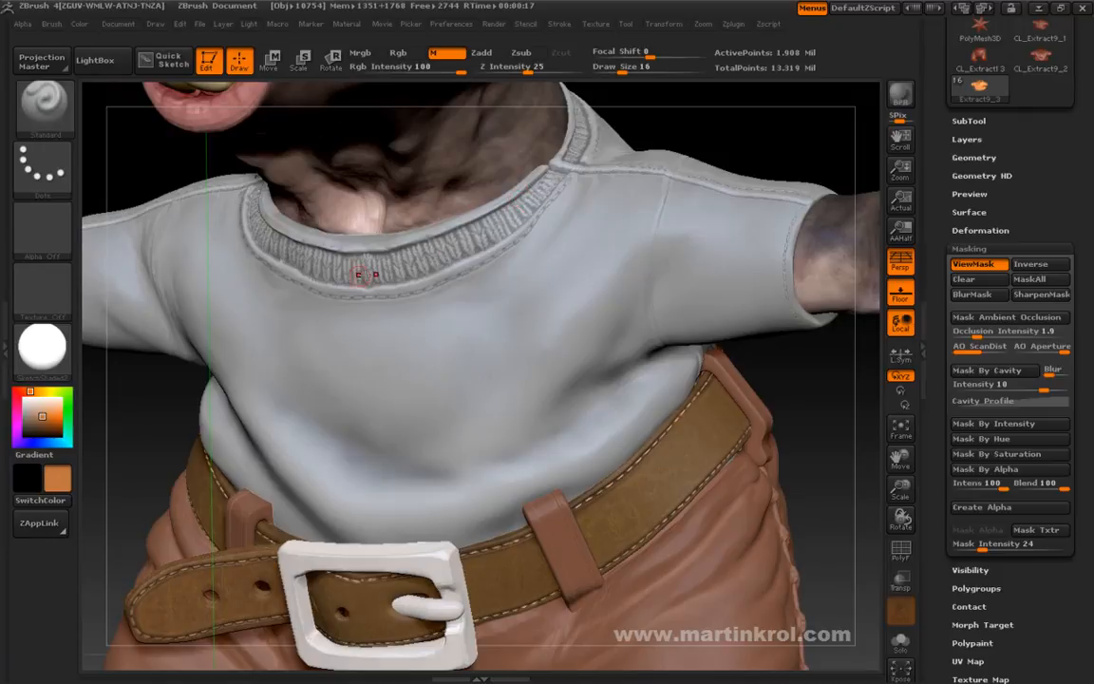
{"action": "left_click_drag", "start_coordinate": [836, 510], "coordinate": [821, 388], "text": "alt"}
- Display the cavity profile curve and clear the mask from the shirt
{"action": "left_click", "coordinate": [984, 399]}
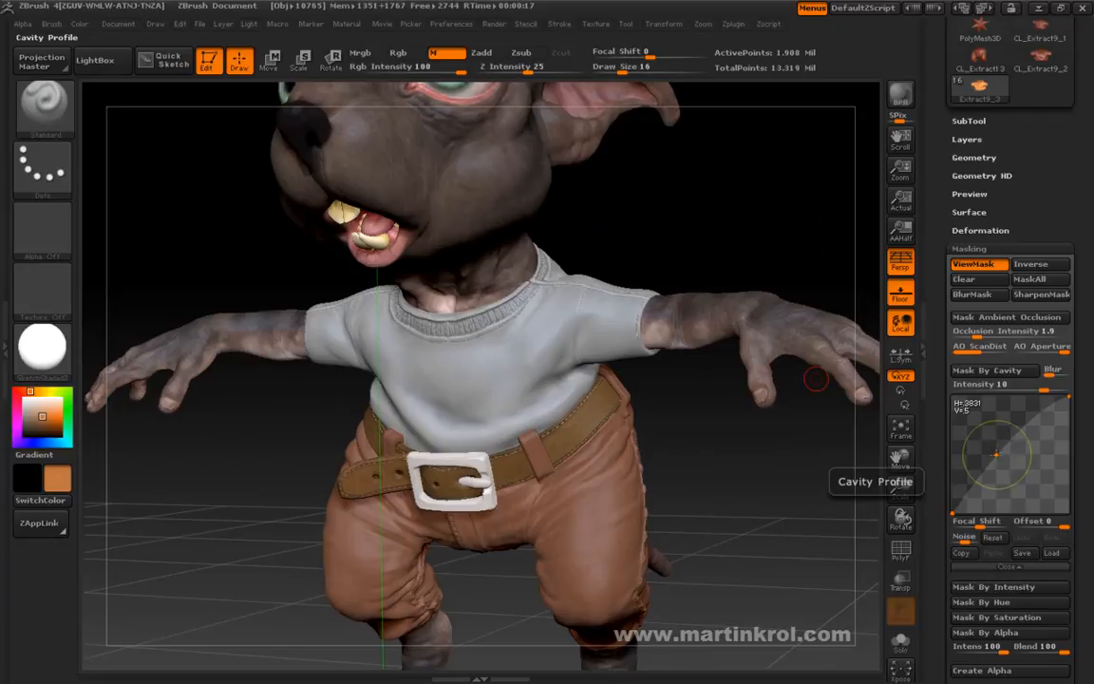
{"action": "left_click_drag", "start_coordinate": [767, 464], "coordinate": [767, 518], "text": "ctrl"}
{"action": "left_click_drag", "start_coordinate": [859, 499], "coordinate": [818, 474]}
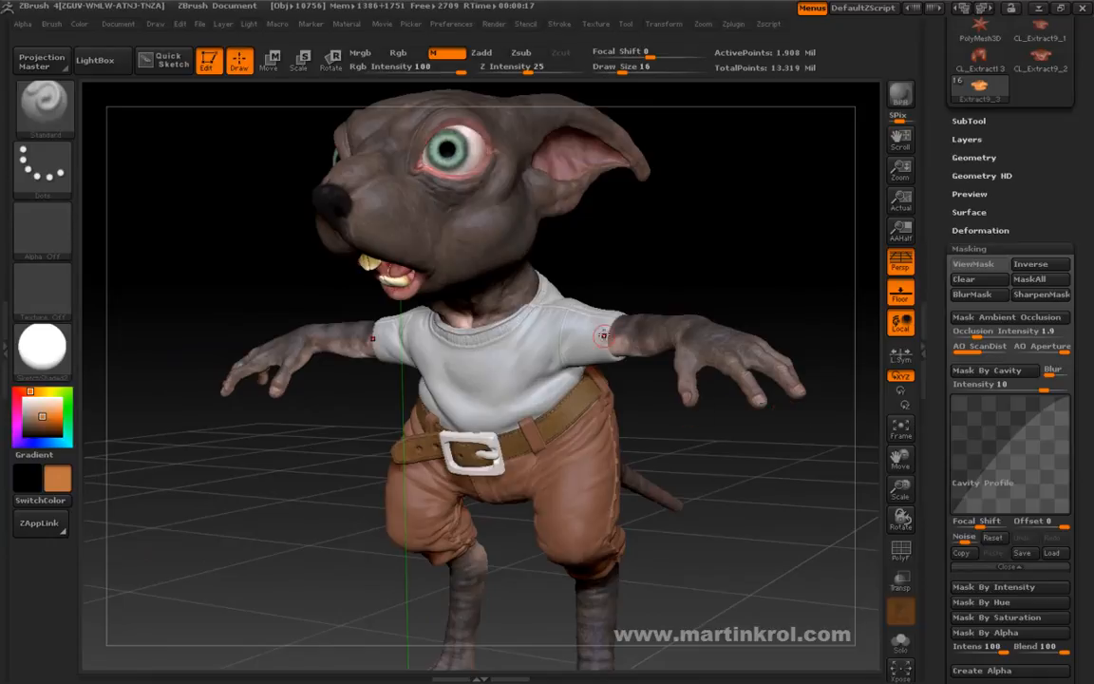
- Show the shirt's geometry subdivision options and isolate the shirt from the rest of the character
{"action": "scroll", "coordinate": [967, 197], "scroll_direction": "up", "scroll_amount": 2}
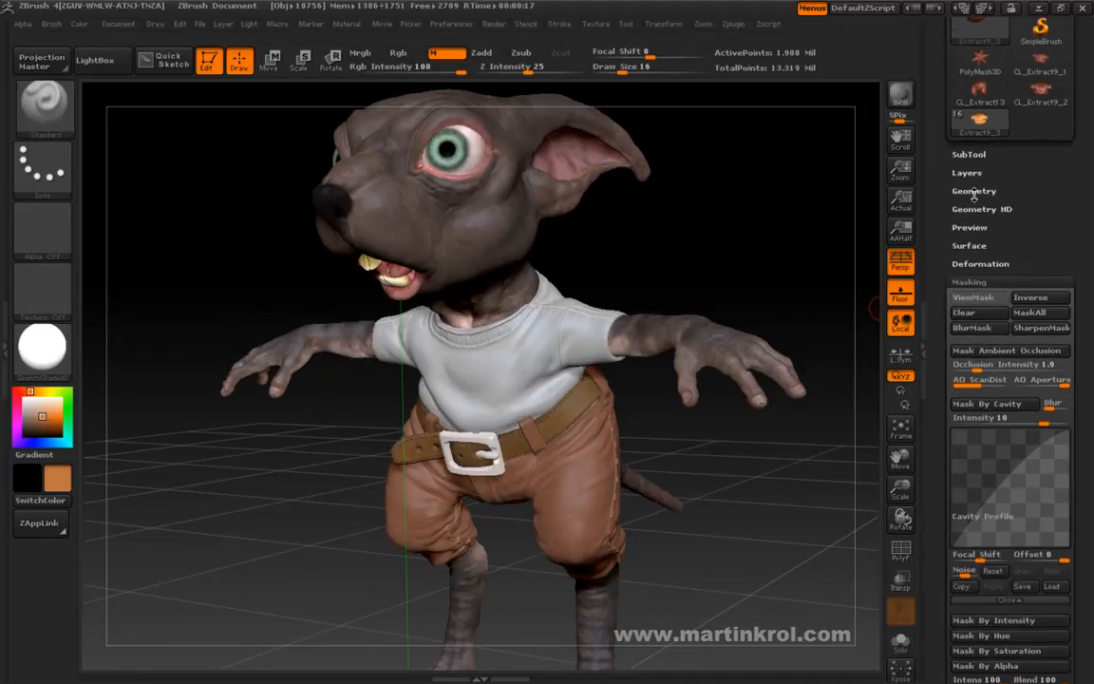
{"action": "left_click", "coordinate": [974, 191]}
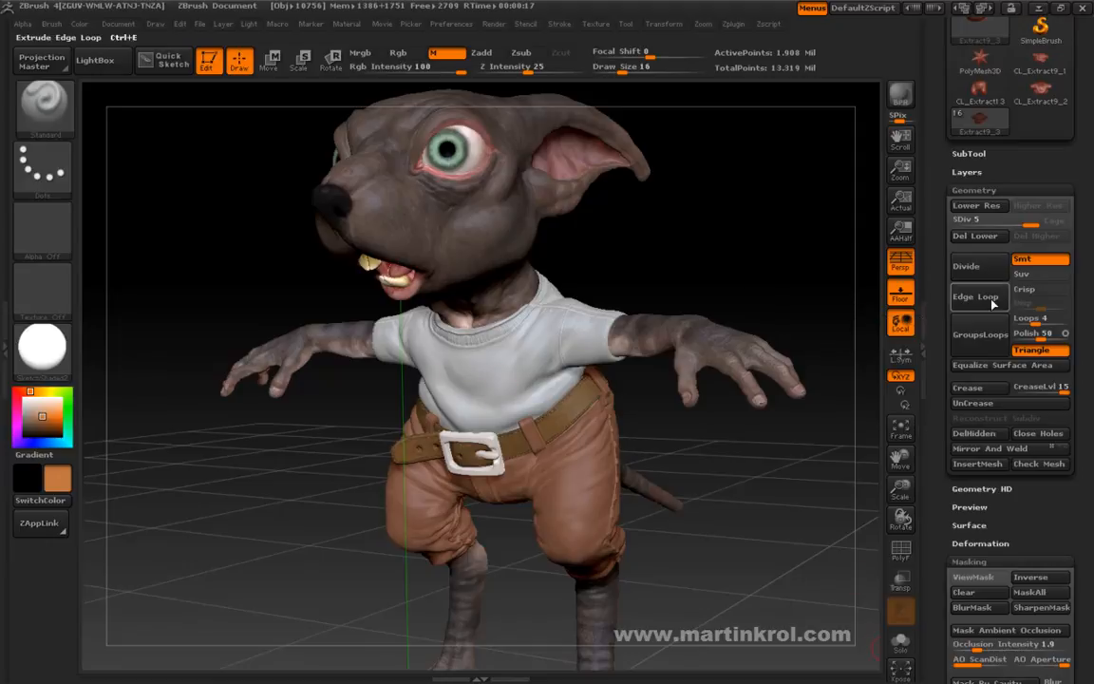
{"action": "left_click_drag", "start_coordinate": [939, 252], "coordinate": [939, 247]}
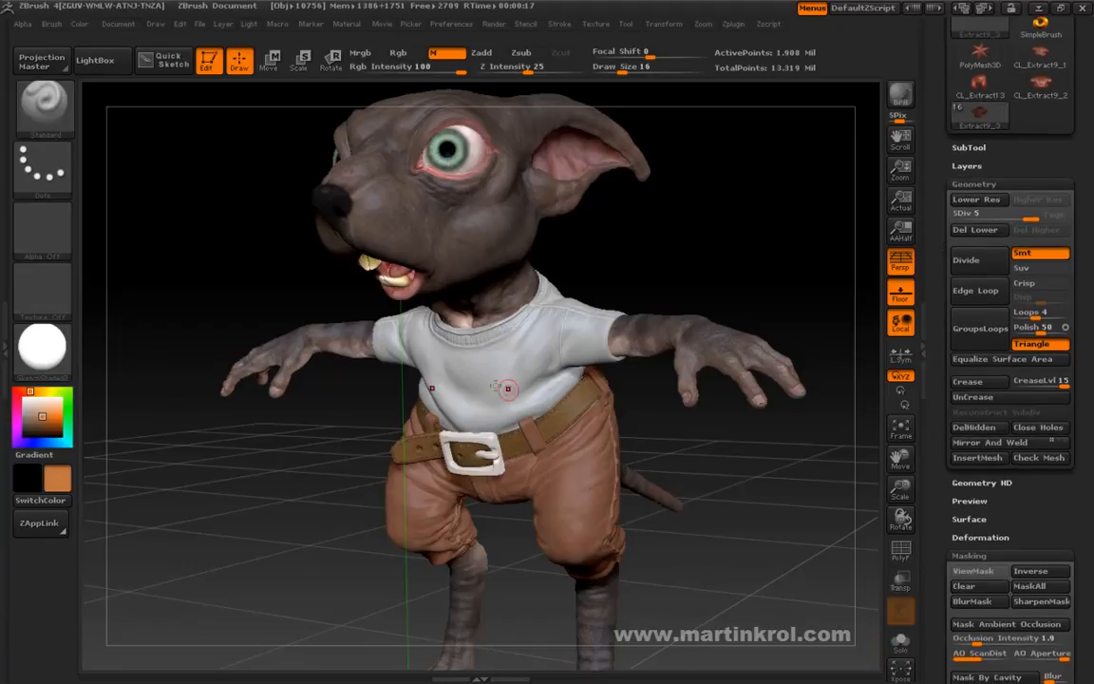
{"action": "left_click_drag", "start_coordinate": [667, 260], "coordinate": [690, 247]}
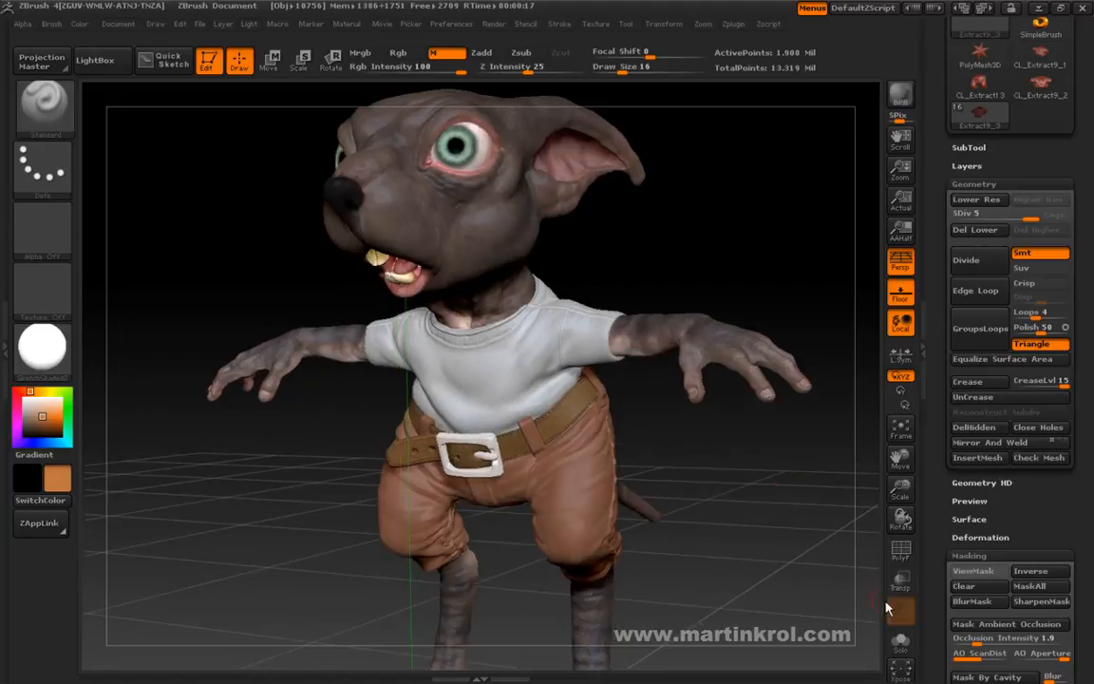
{"action": "left_click", "coordinate": [902, 649]}
{"action": "left_click_drag", "start_coordinate": [813, 586], "coordinate": [894, 490]}
{"action": "left_click", "coordinate": [969, 519]}
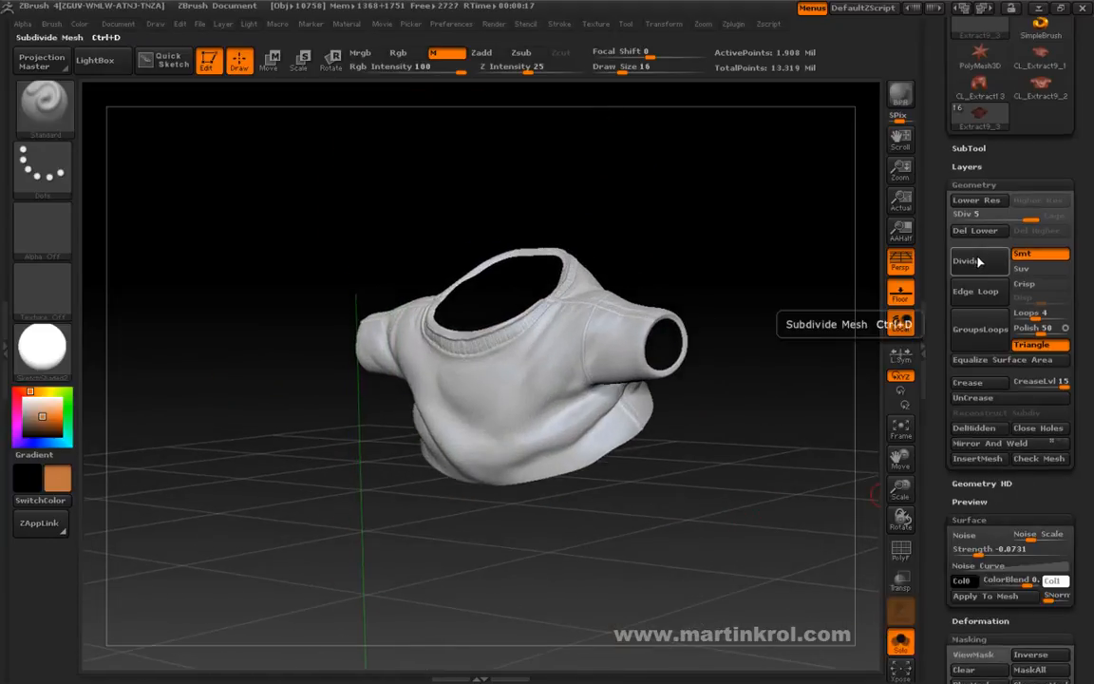
{"action": "left_click", "coordinate": [969, 520]}
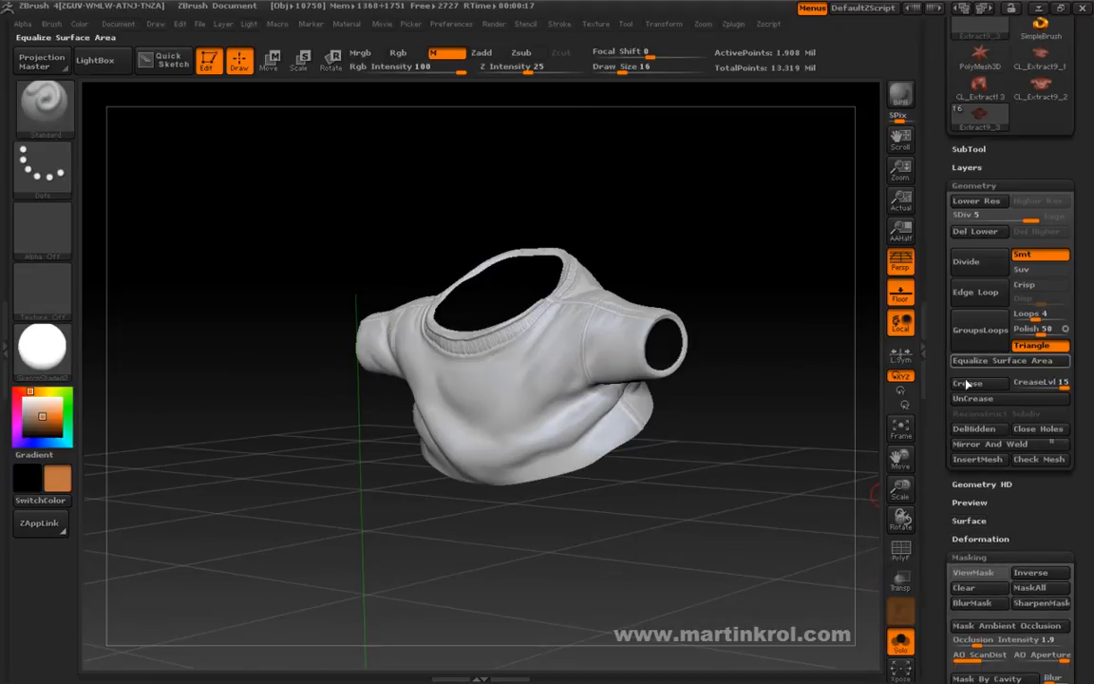
- Divide the shirt mesh to subdivision level 6 and inspect its collar and folds up close
{"action": "left_click", "coordinate": [976, 261]}
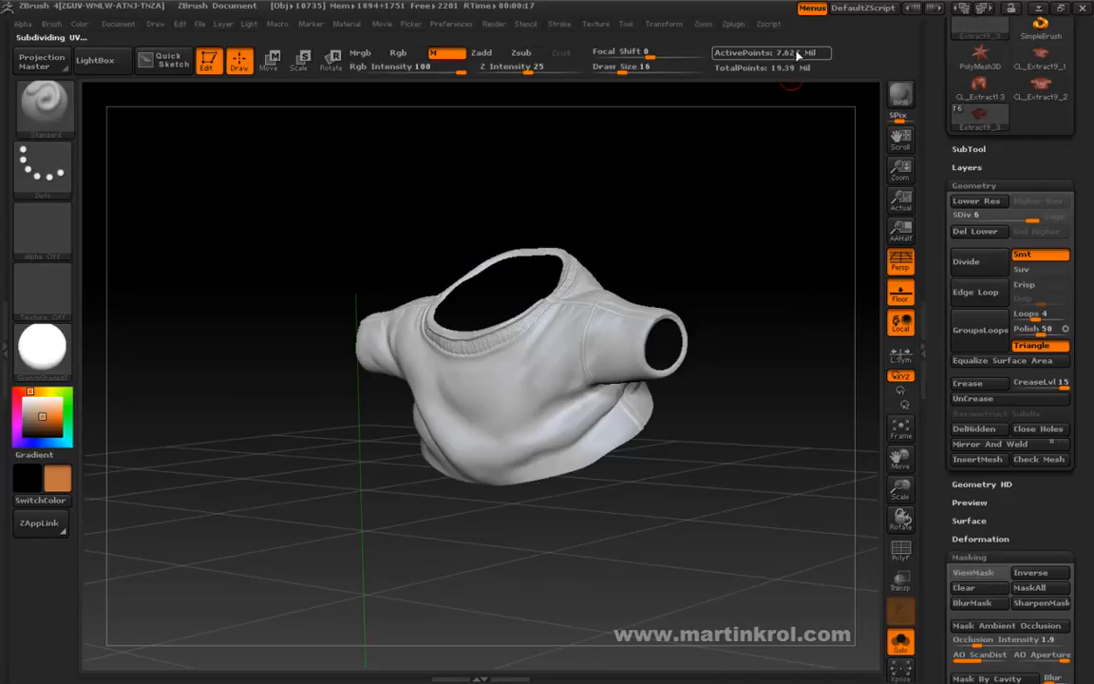
{"action": "left_click_drag", "start_coordinate": [803, 354], "coordinate": [791, 423]}
{"action": "left_click_drag", "start_coordinate": [652, 303], "coordinate": [774, 513]}
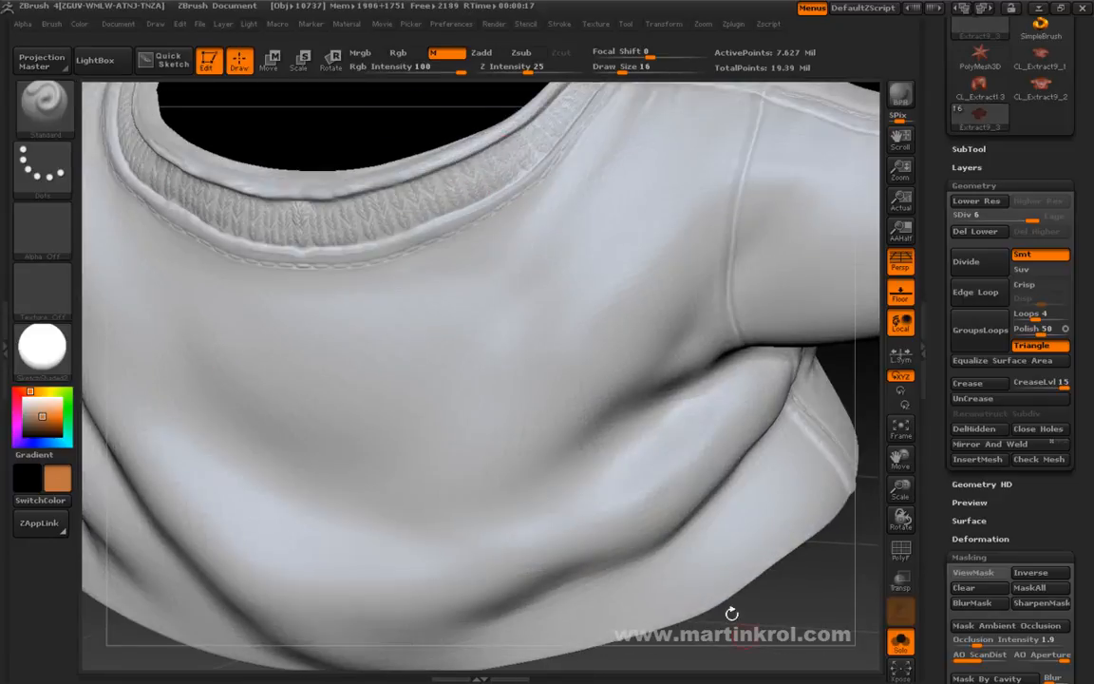
{"action": "left_click_drag", "start_coordinate": [823, 661], "coordinate": [789, 479]}
- Mask the subdivided shirt by cavity with the mask displayed, and inspect the collar ribbing and seam stitching from several angles
{"action": "scroll", "coordinate": [947, 513], "scroll_direction": "down", "scroll_amount": 5}
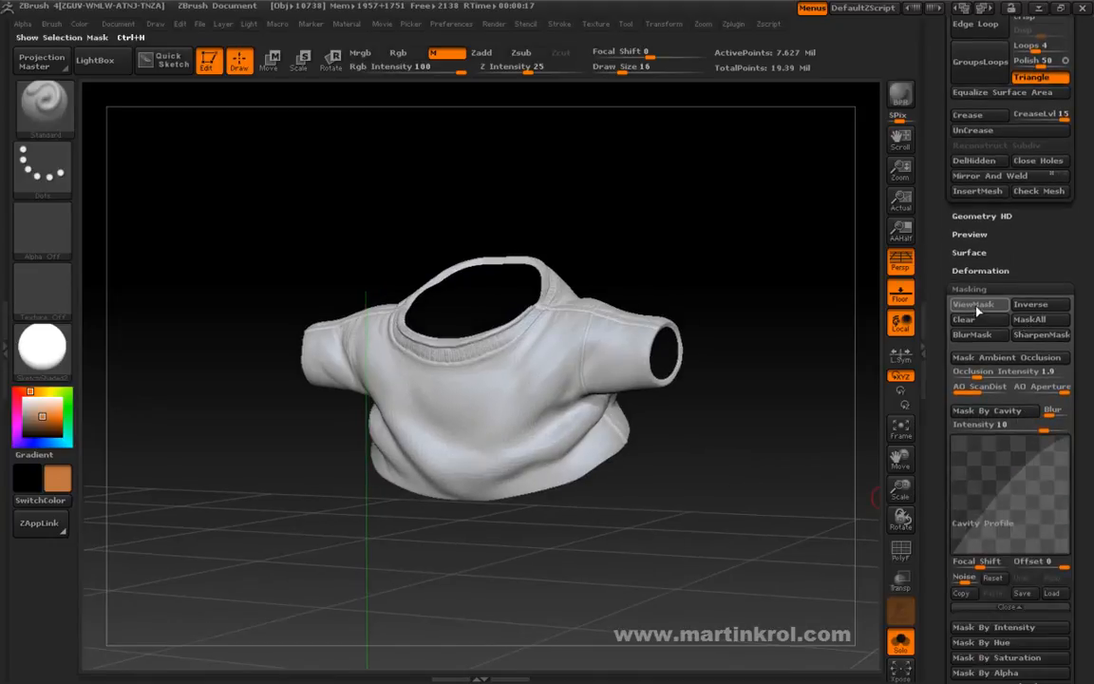
{"action": "scroll", "coordinate": [948, 409], "scroll_direction": "down", "scroll_amount": 3}
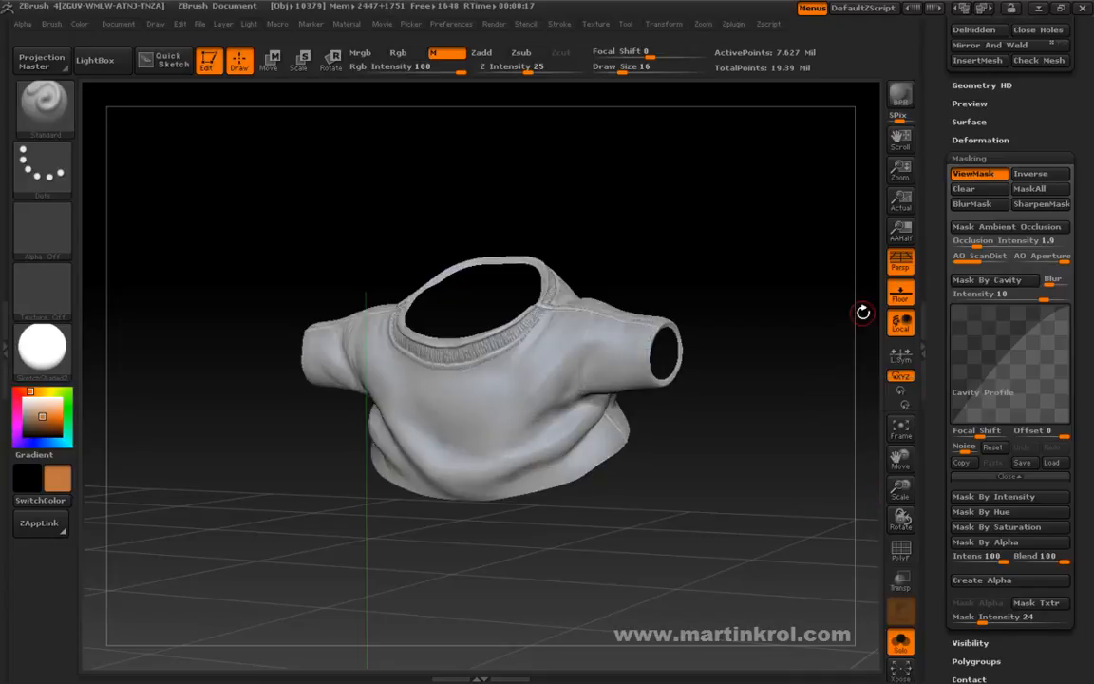
{"action": "left_click_drag", "start_coordinate": [755, 425], "coordinate": [851, 549]}
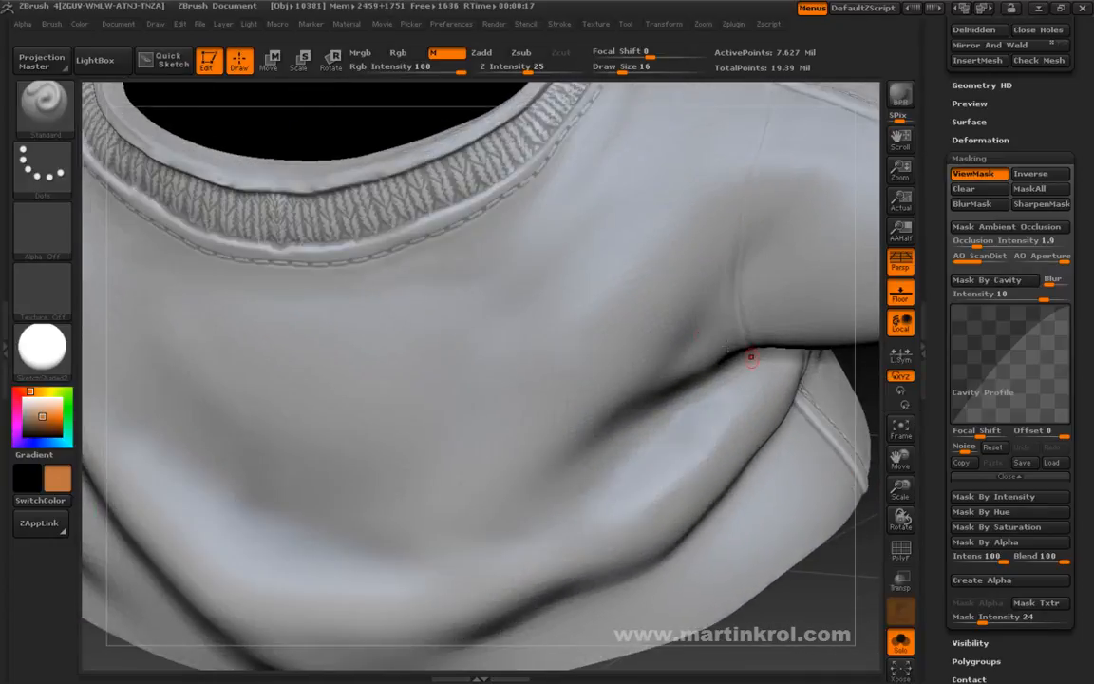
{"action": "left_click_drag", "start_coordinate": [869, 378], "coordinate": [719, 539]}
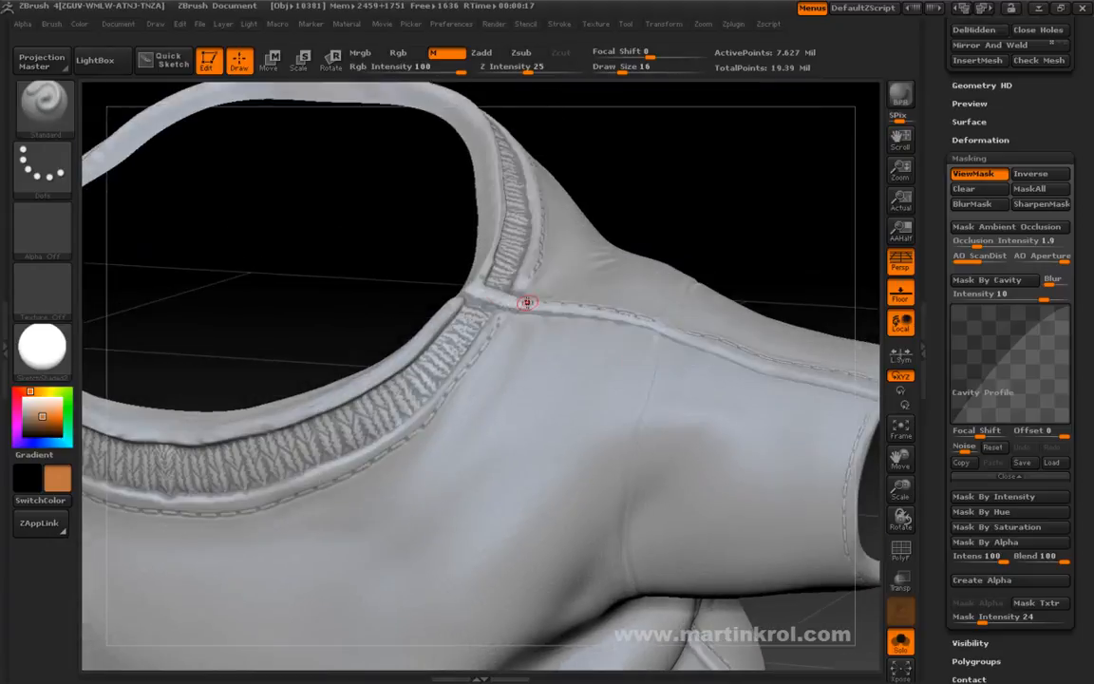
{"action": "left_click_drag", "start_coordinate": [735, 215], "coordinate": [731, 266]}
{"action": "left_click_drag", "start_coordinate": [636, 334], "coordinate": [500, 313]}
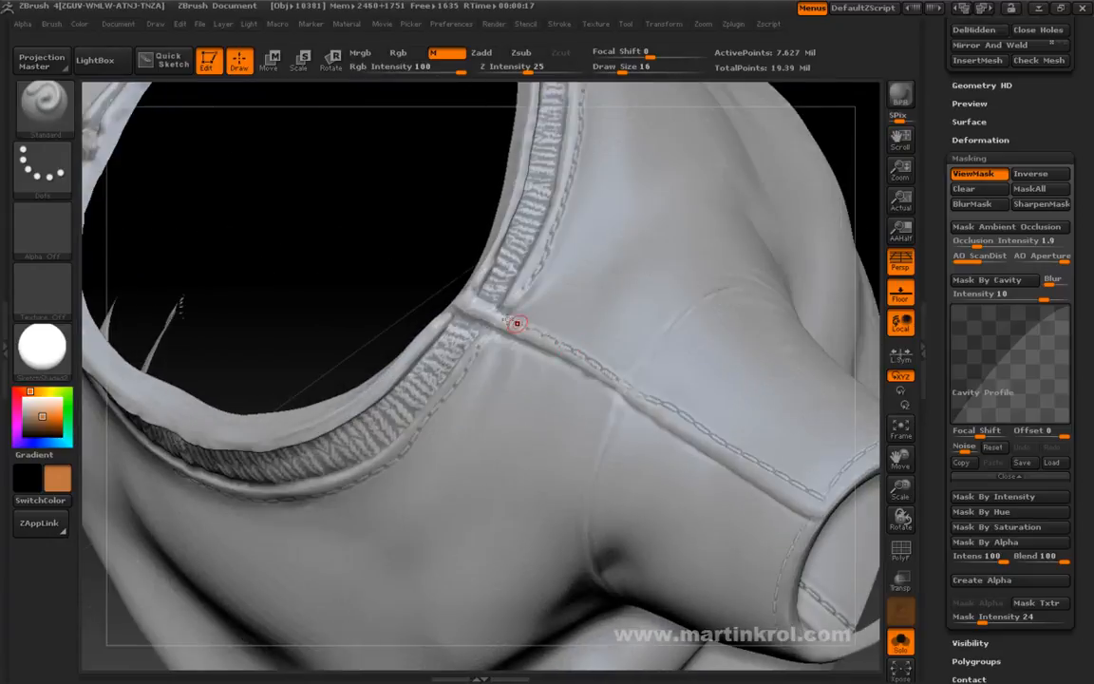
{"action": "left_click_drag", "start_coordinate": [362, 313], "coordinate": [757, 276]}
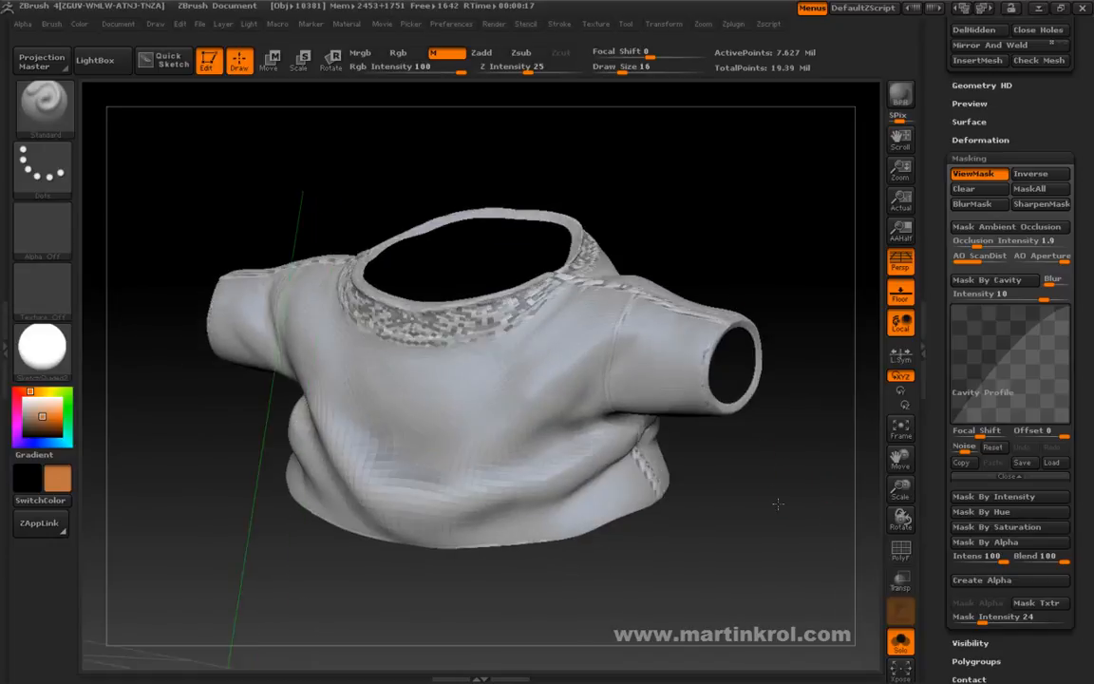
{"action": "left_click_drag", "start_coordinate": [781, 489], "coordinate": [760, 482]}
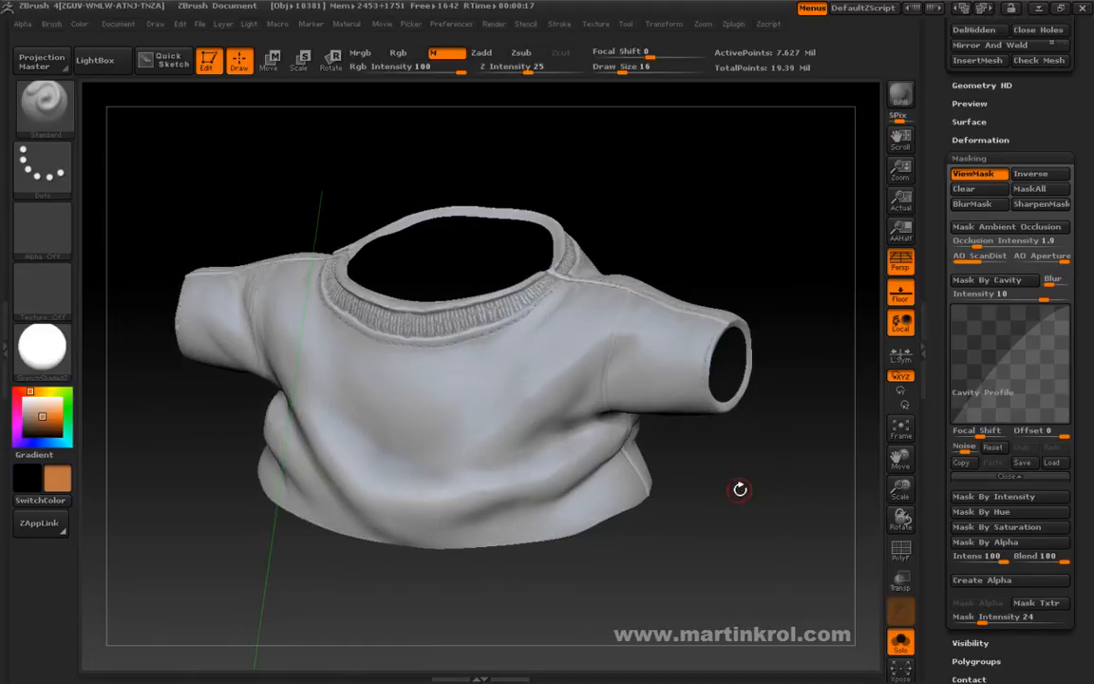
- Create an alpha from the shirt's cavity mask and preview it
{"action": "scroll", "coordinate": [936, 529], "scroll_direction": "down", "scroll_amount": 2}
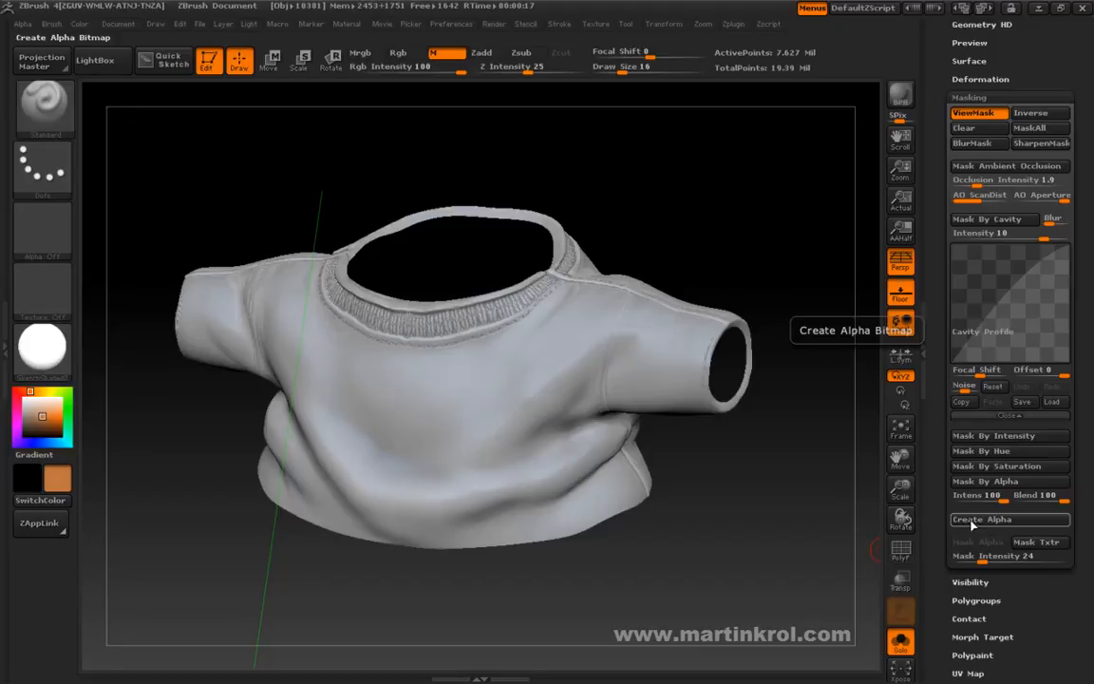
{"action": "left_click", "coordinate": [1004, 523]}
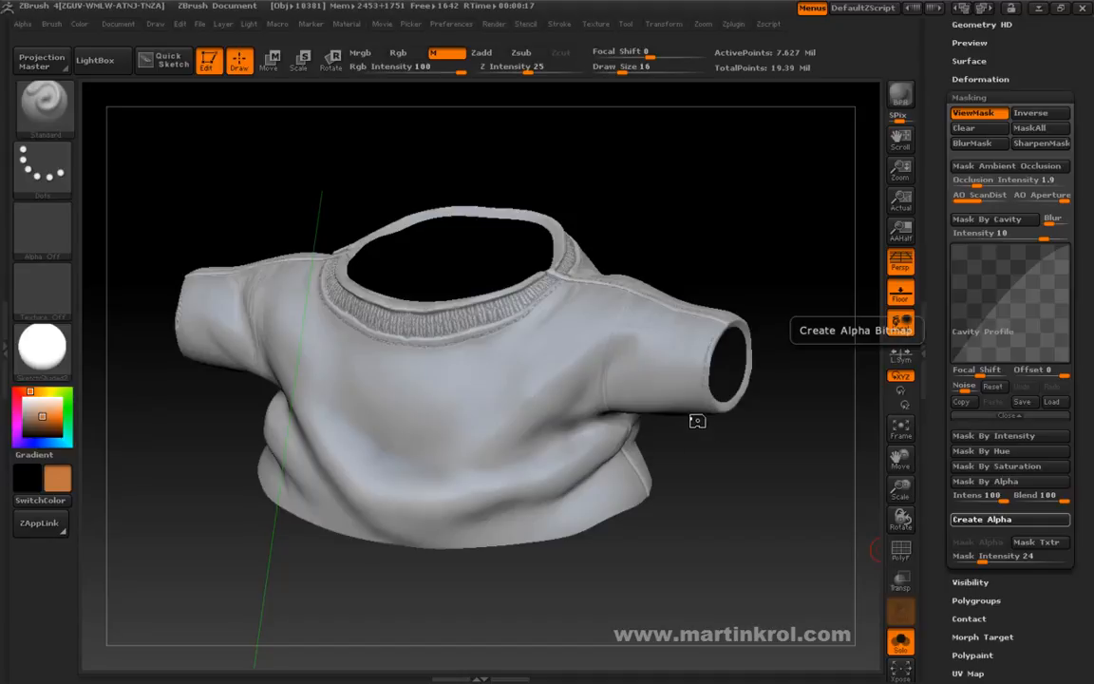
{"action": "left_click", "coordinate": [713, 456]}
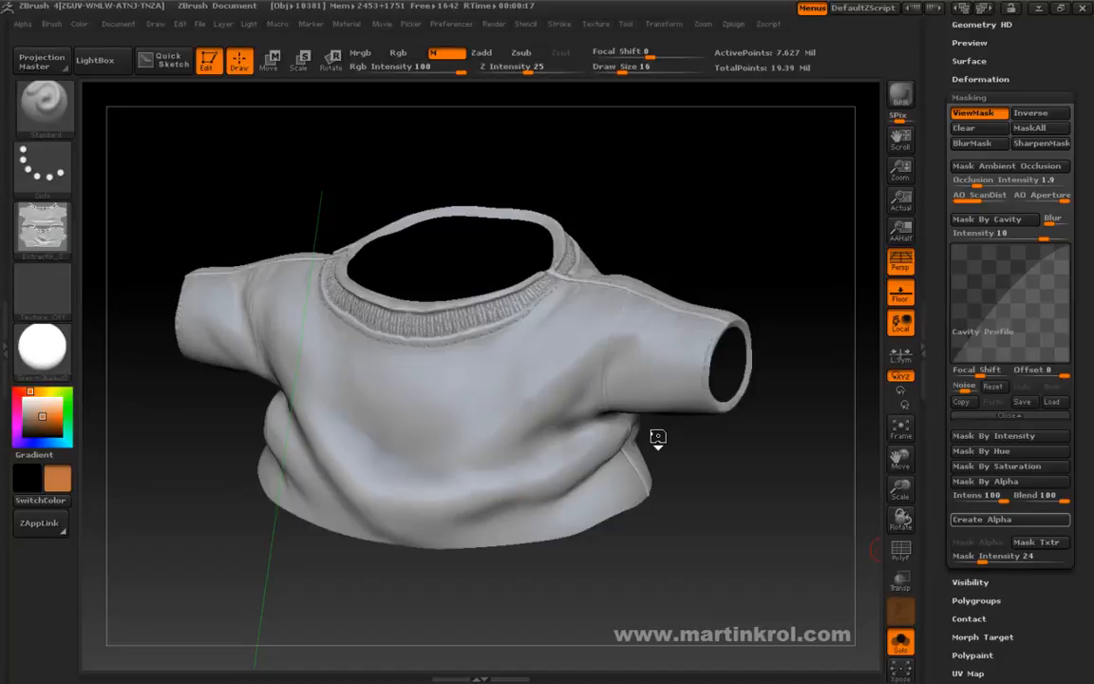
{"action": "mouse_move", "coordinate": [657, 437]}
{"action": "left_mouse_down"}
{"action": "mouse_move", "coordinate": [727, 508]}
{"action": "mouse_move", "coordinate": [745, 511]}
{"action": "left_mouse_up"}
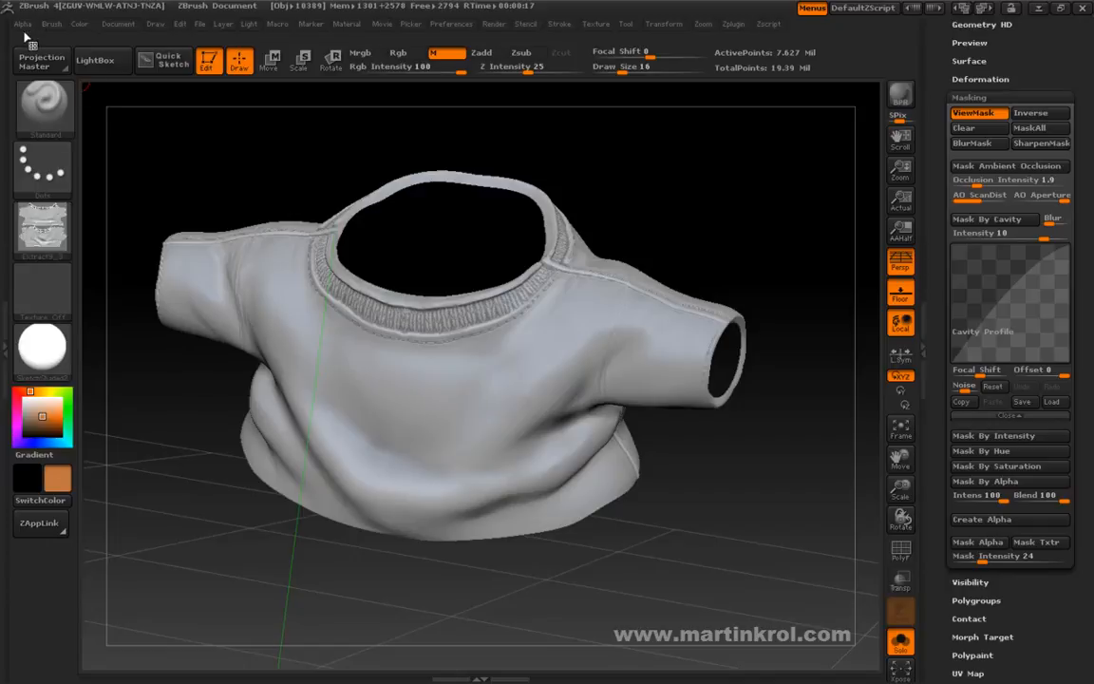
{"action": "mouse_move", "coordinate": [38, 228]}
- Set the shirt's UV map size to 4096
{"action": "scroll", "coordinate": [1038, 556], "scroll_direction": "down", "scroll_amount": 3}
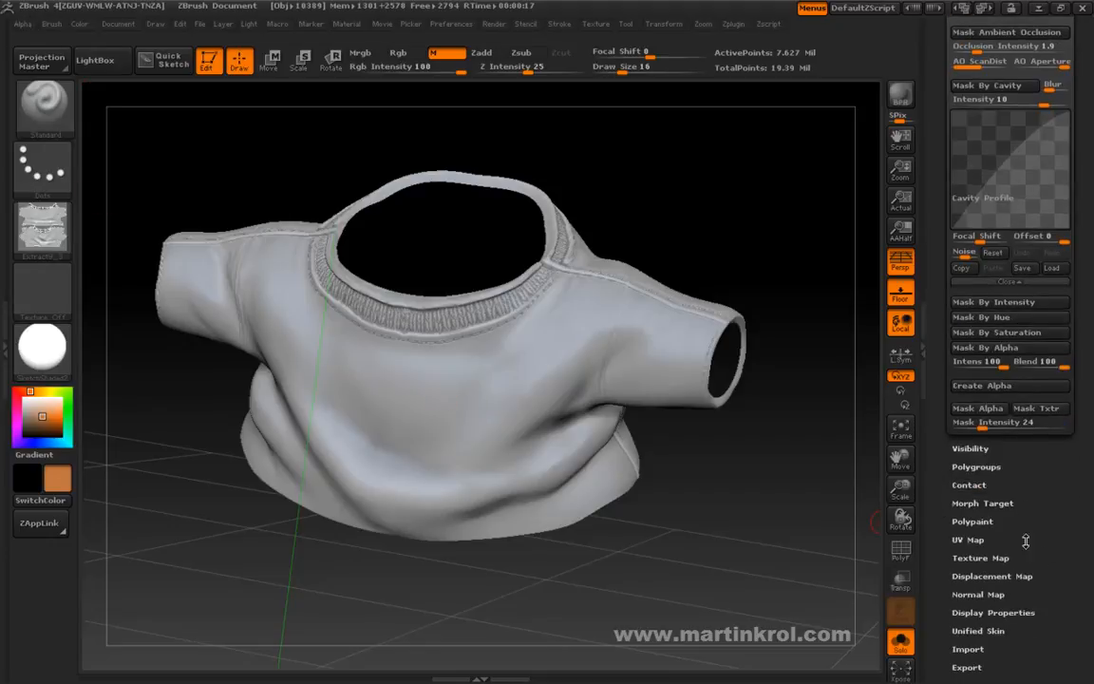
{"action": "left_click", "coordinate": [972, 540]}
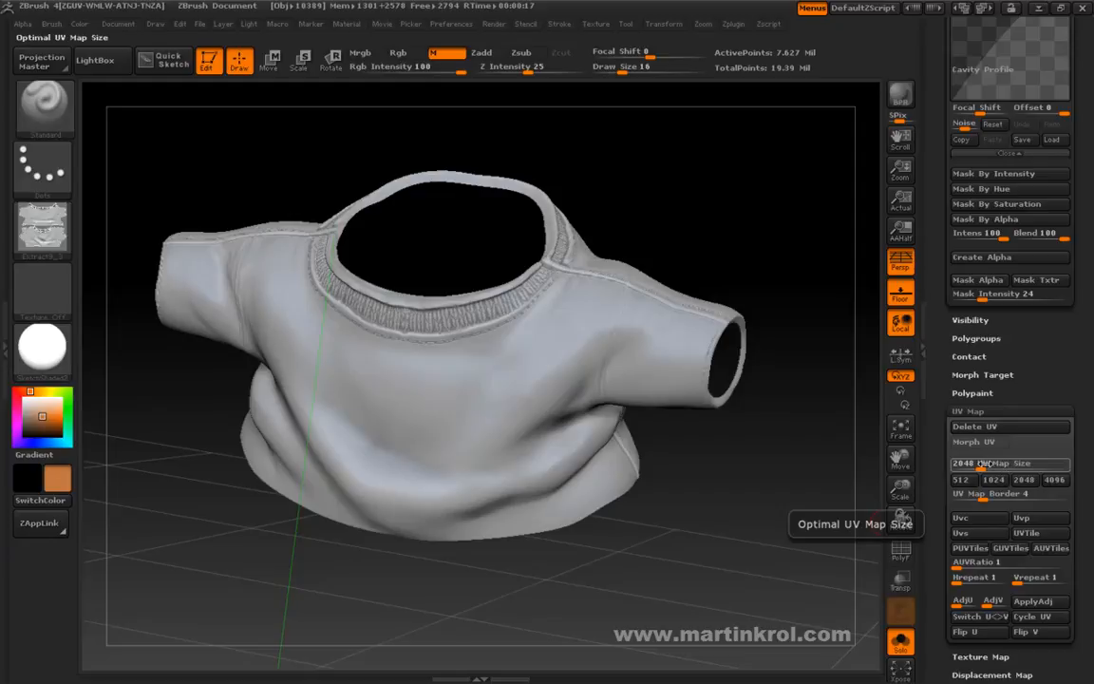
{"action": "left_click", "coordinate": [1055, 479]}
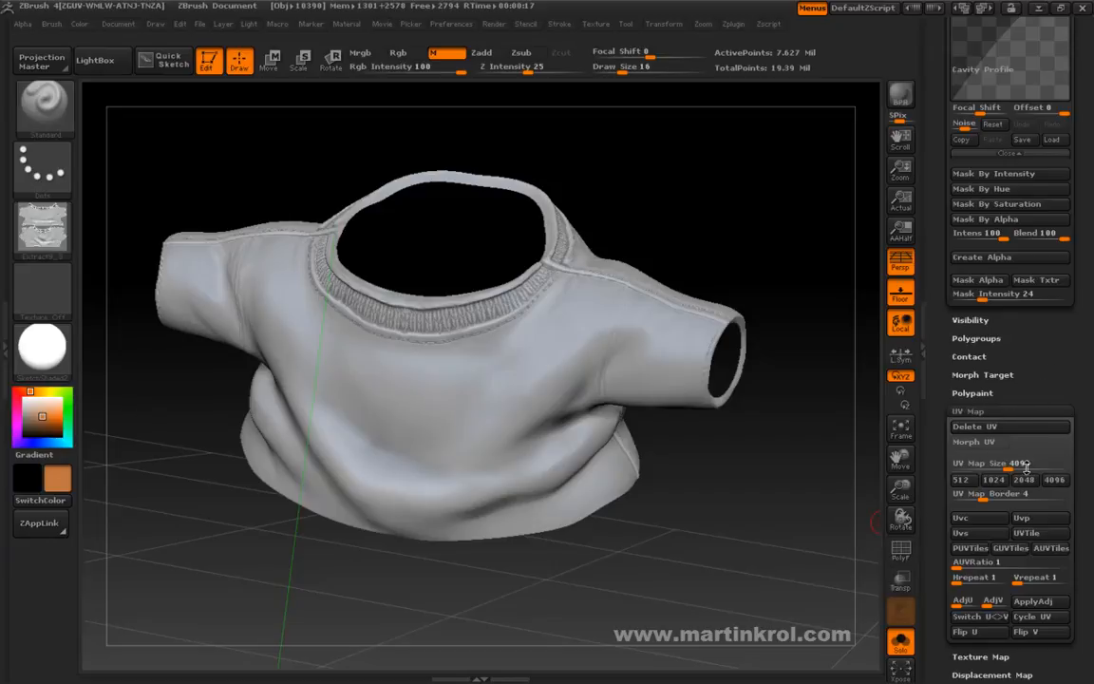
- Look through the shirt's displacement, texture and normal map options and recheck its UV map settings
{"action": "left_click", "coordinate": [1021, 407]}
{"action": "left_click", "coordinate": [991, 447]}
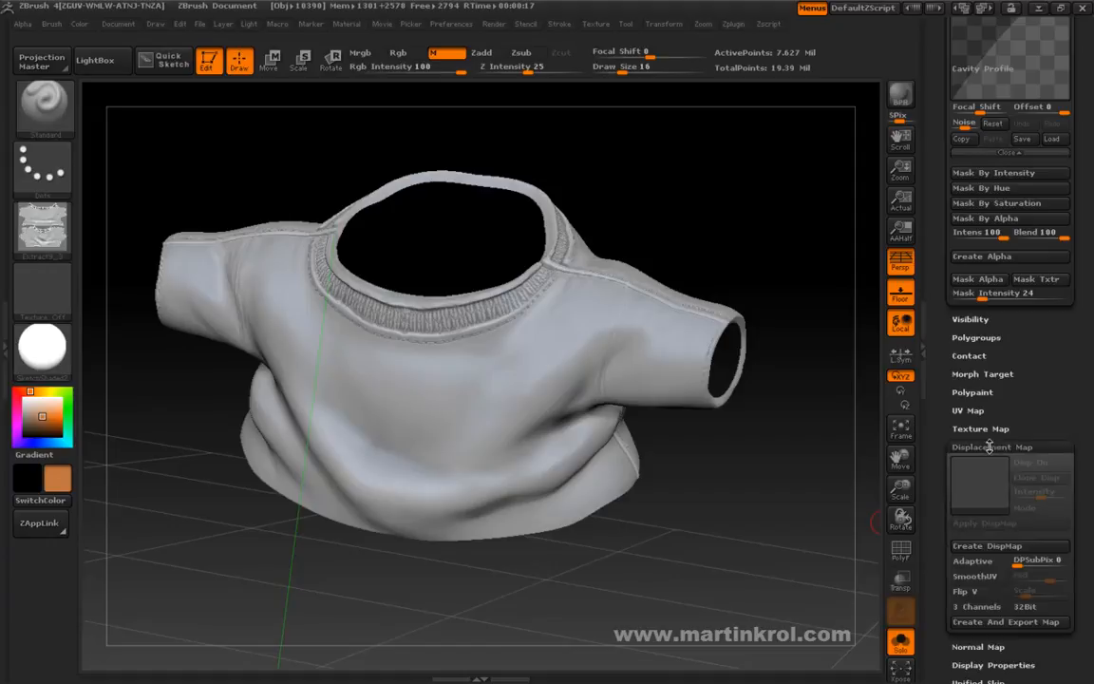
{"action": "left_click", "coordinate": [991, 428]}
{"action": "left_click", "coordinate": [991, 429]}
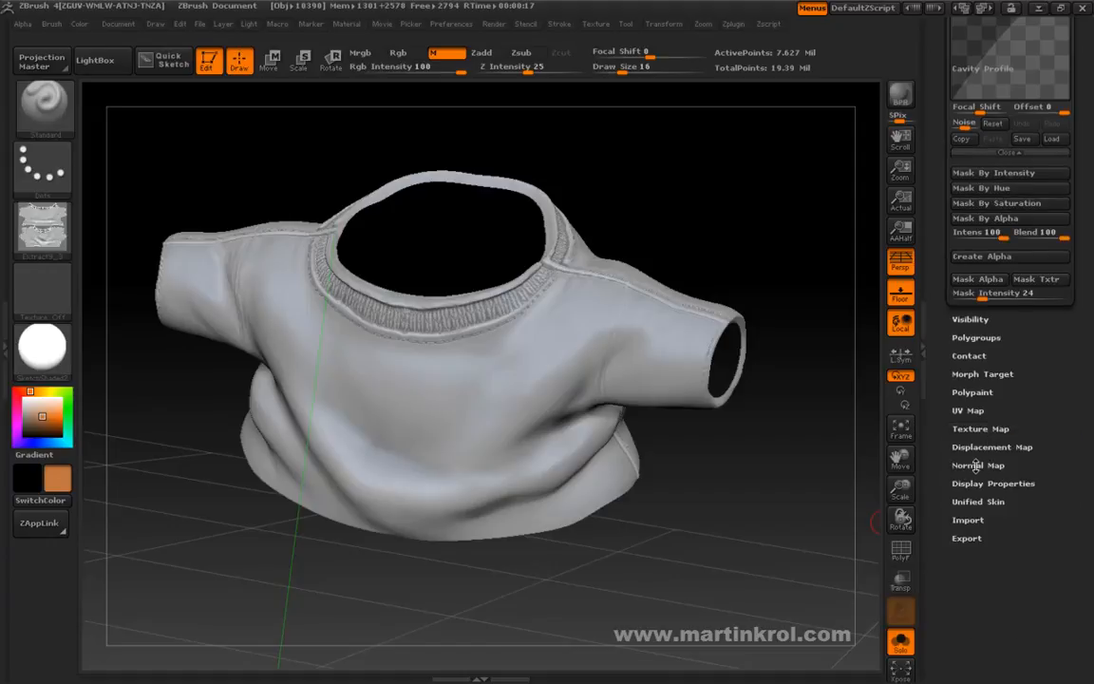
{"action": "left_click", "coordinate": [983, 464]}
{"action": "left_click", "coordinate": [984, 462]}
{"action": "left_click_drag", "start_coordinate": [1050, 313], "coordinate": [1050, 498]}
{"action": "left_click_drag", "start_coordinate": [1041, 555], "coordinate": [1031, 454]}
{"action": "left_click", "coordinate": [966, 467]}
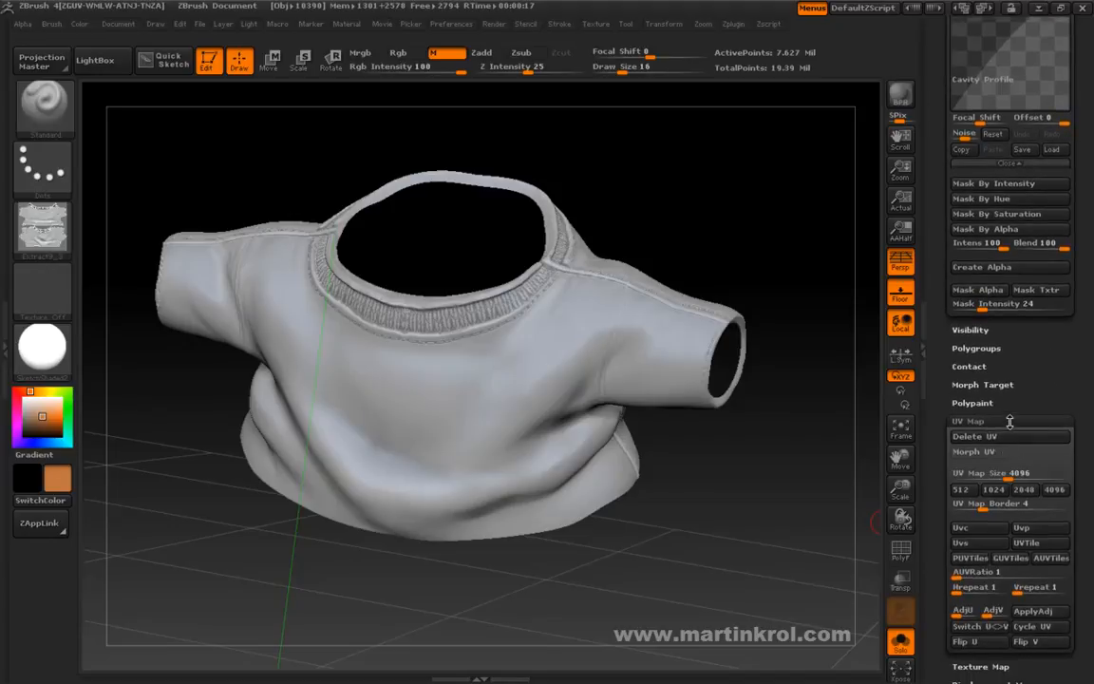
- Create a new alpha from the cavity mask at the 4096 map size and preview its dimensions
{"action": "left_click", "coordinate": [966, 421]}
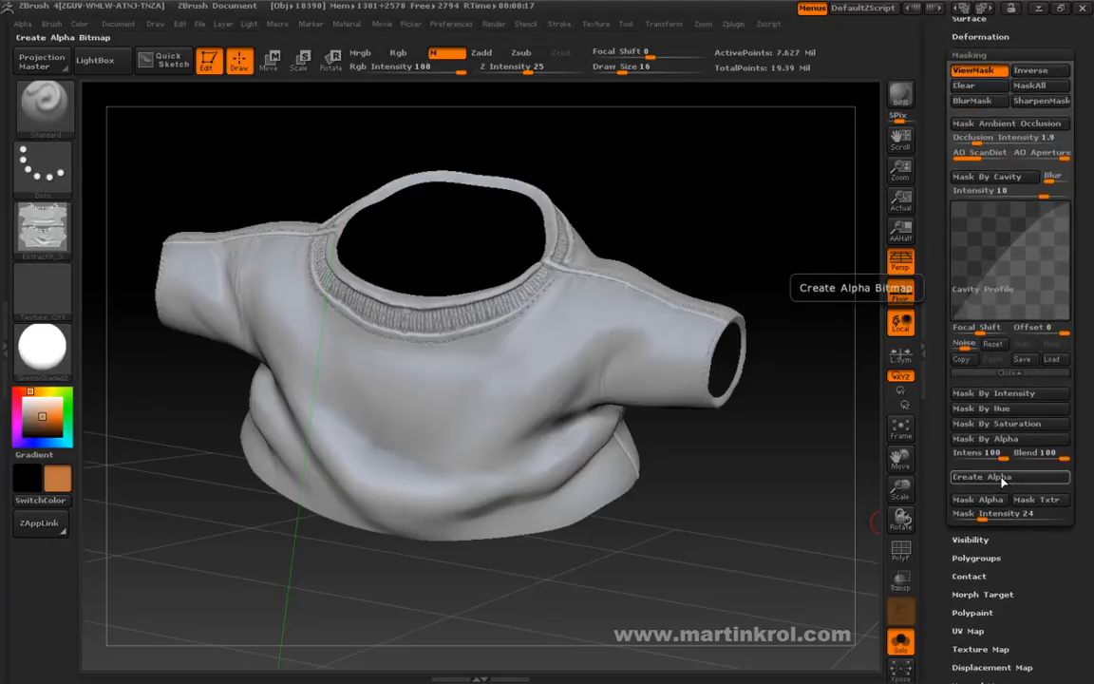
{"action": "left_click", "coordinate": [997, 481]}
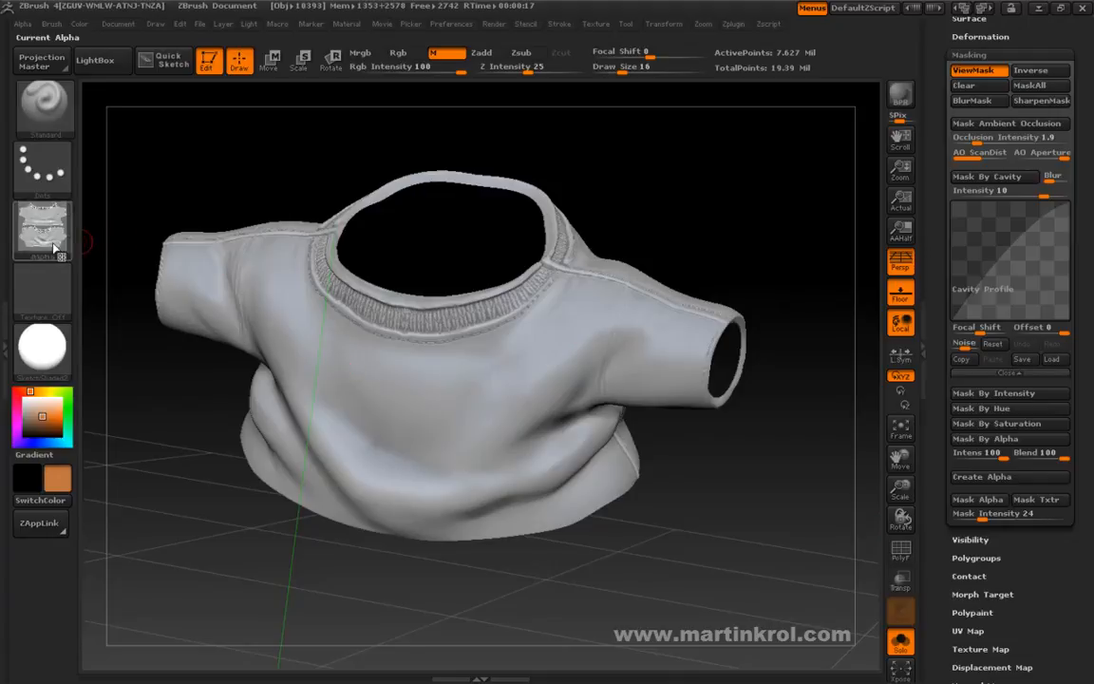
{"action": "mouse_move", "coordinate": [44, 229]}
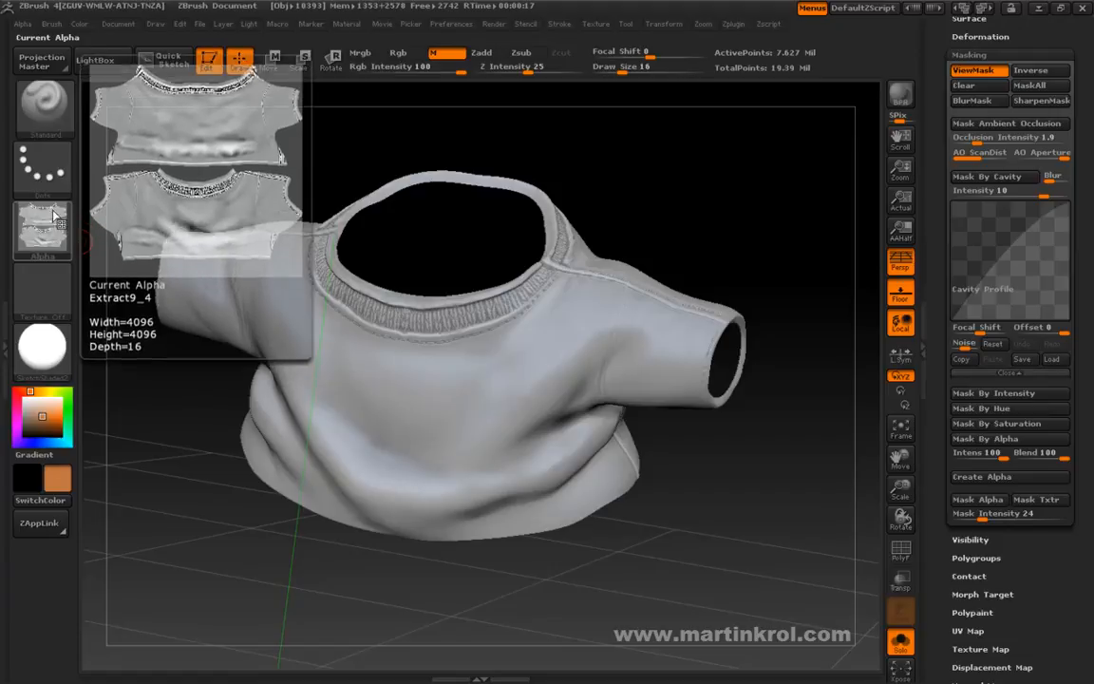
- Export the current alpha as a Photoshop PSD named Shirt_Cavity_02 in the texturing folder, replacing the existing file
{"action": "left_click", "coordinate": [22, 24]}
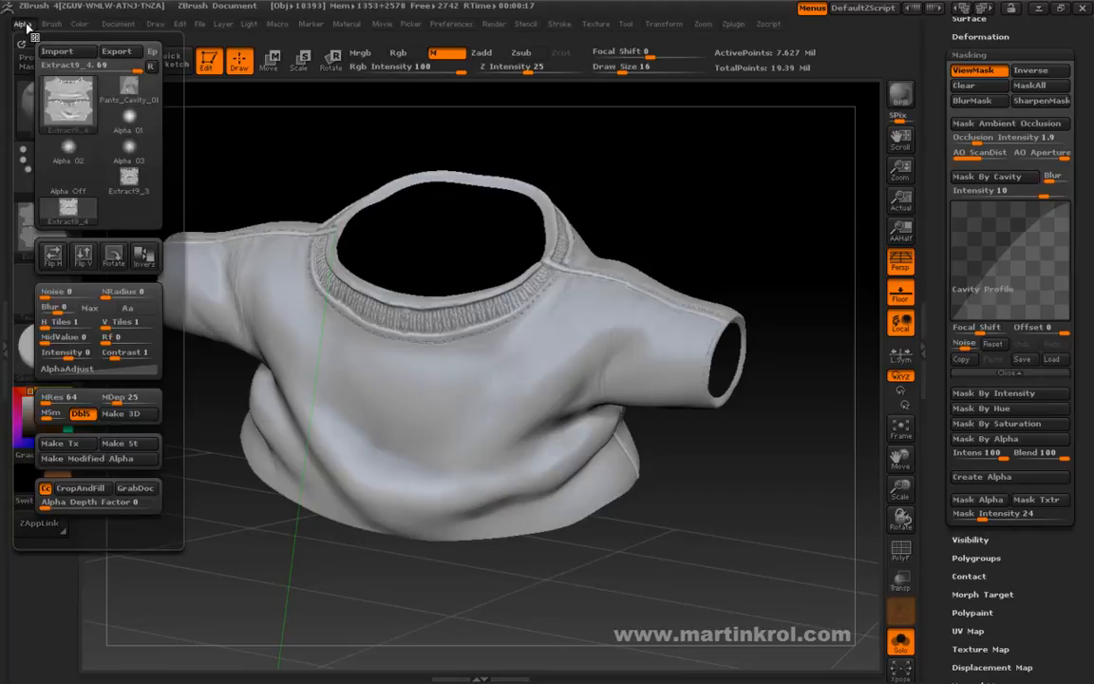
{"action": "left_click", "coordinate": [116, 51]}
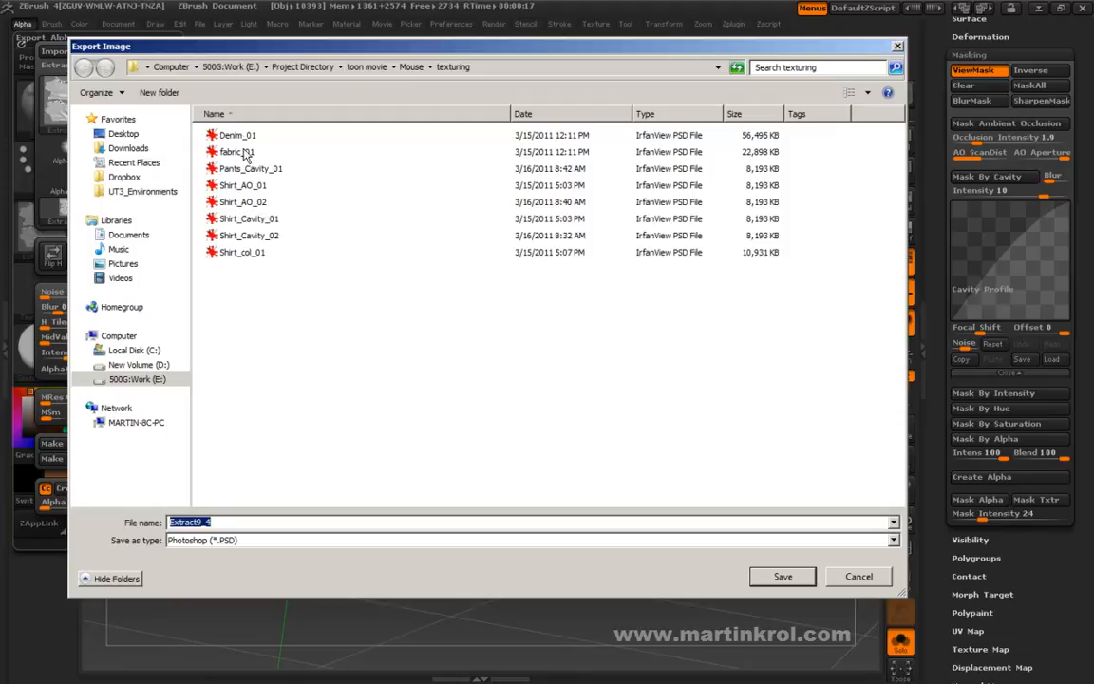
{"action": "left_click", "coordinate": [233, 234]}
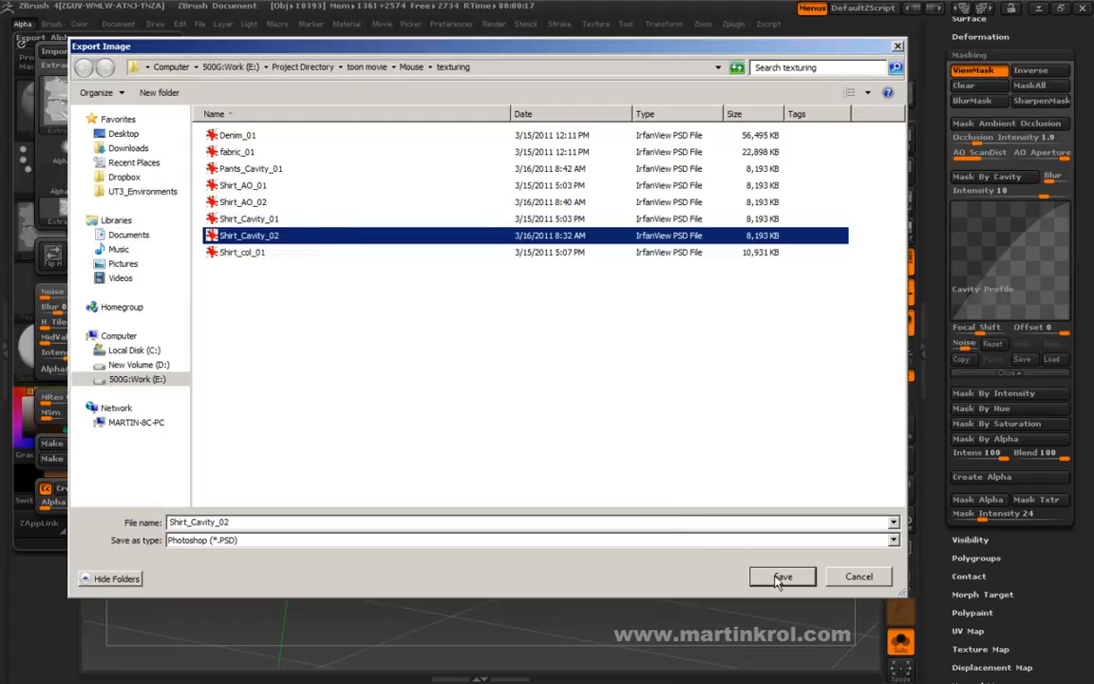
{"action": "key", "text": "Return"}
{"action": "left_click", "coordinate": [594, 355]}
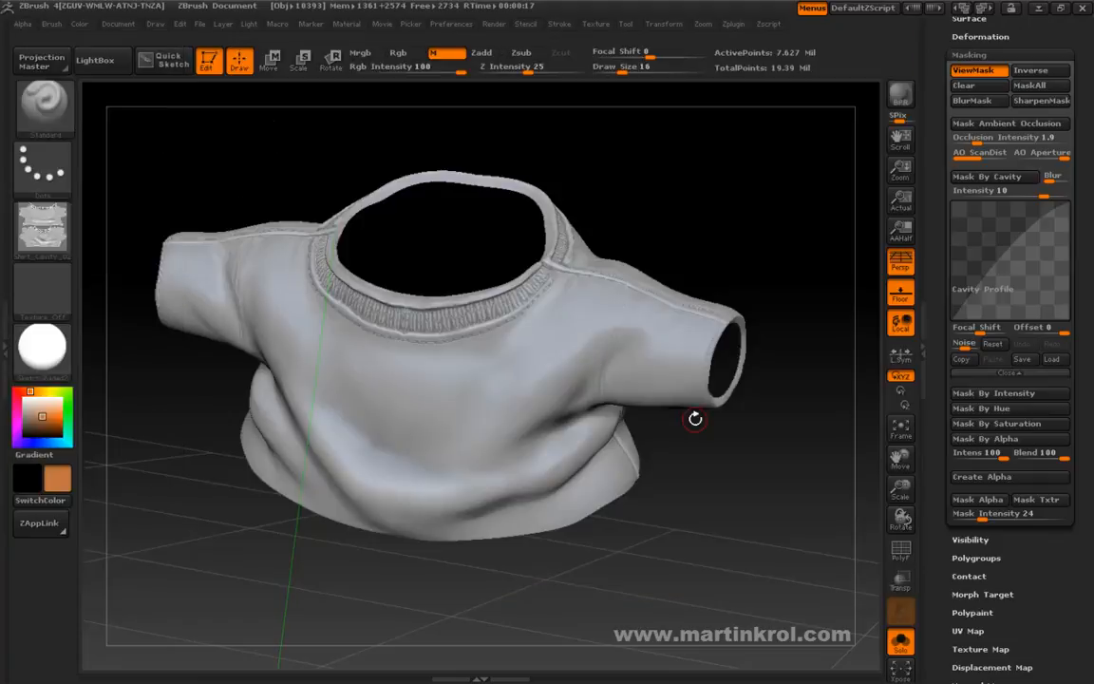
- Review the ambient occlusion masking option for the shirt while viewing the model from slightly different angles
{"action": "left_click_drag", "start_coordinate": [838, 503], "coordinate": [824, 493]}
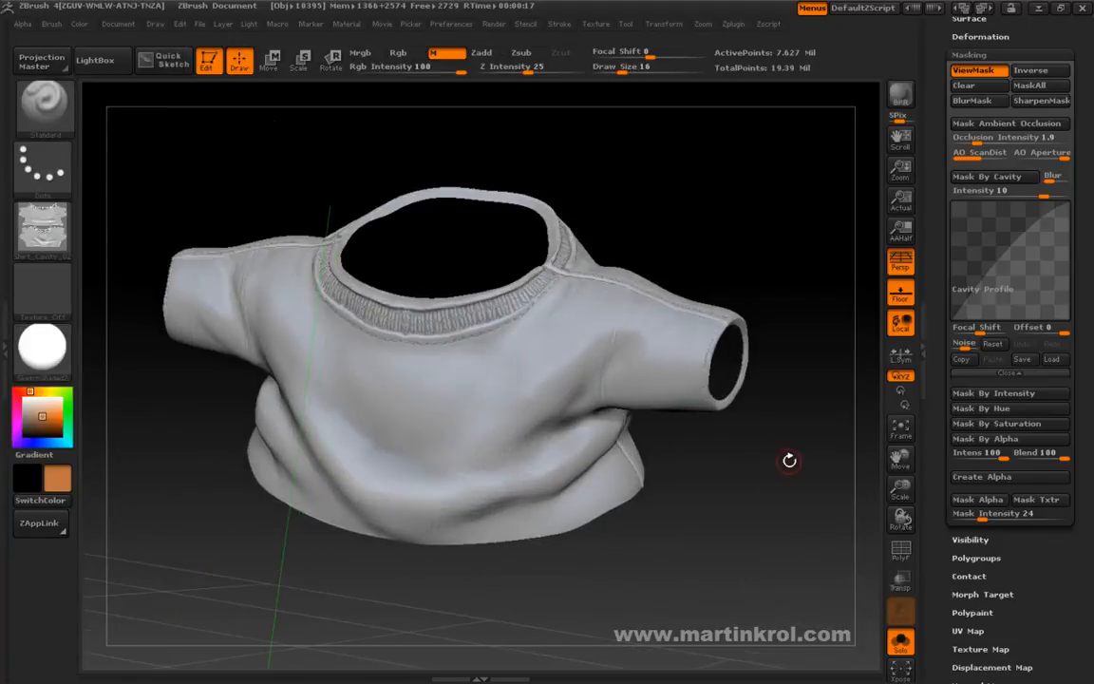
{"action": "left_click_drag", "start_coordinate": [794, 451], "coordinate": [807, 471]}
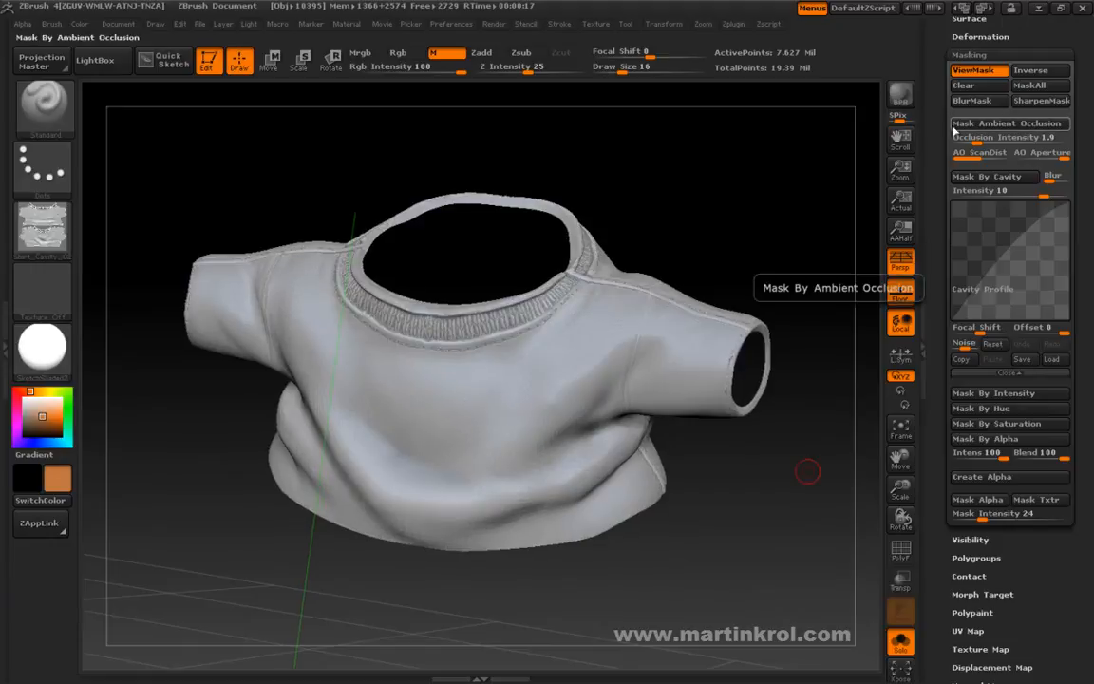
{"action": "left_click", "coordinate": [991, 129]}
{"action": "left_click_drag", "start_coordinate": [830, 208], "coordinate": [776, 230]}
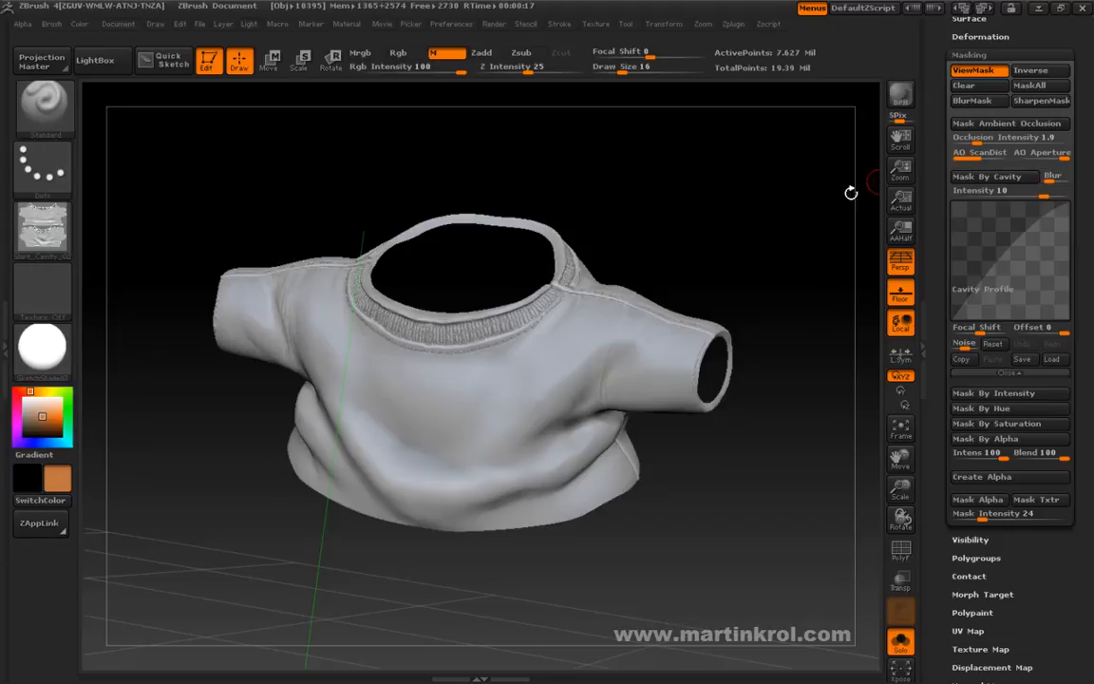
- Clear the existing cavity mask from the shirt
{"action": "left_click_drag", "start_coordinate": [745, 200], "coordinate": [765, 215]}
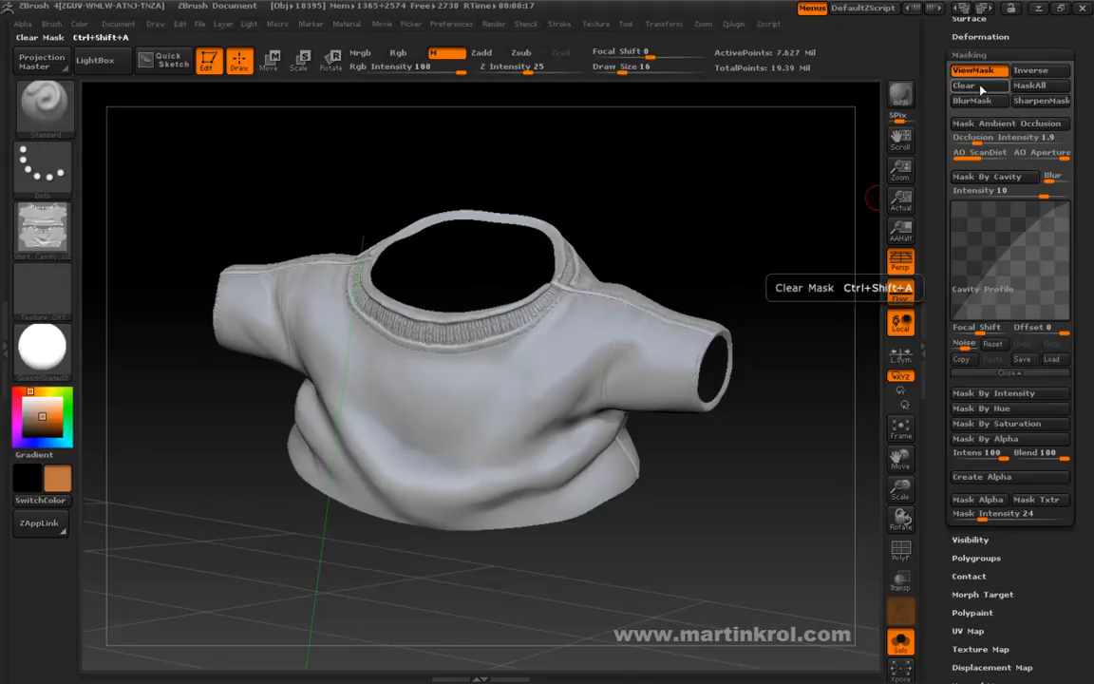
{"action": "key", "text": "ctrl"}
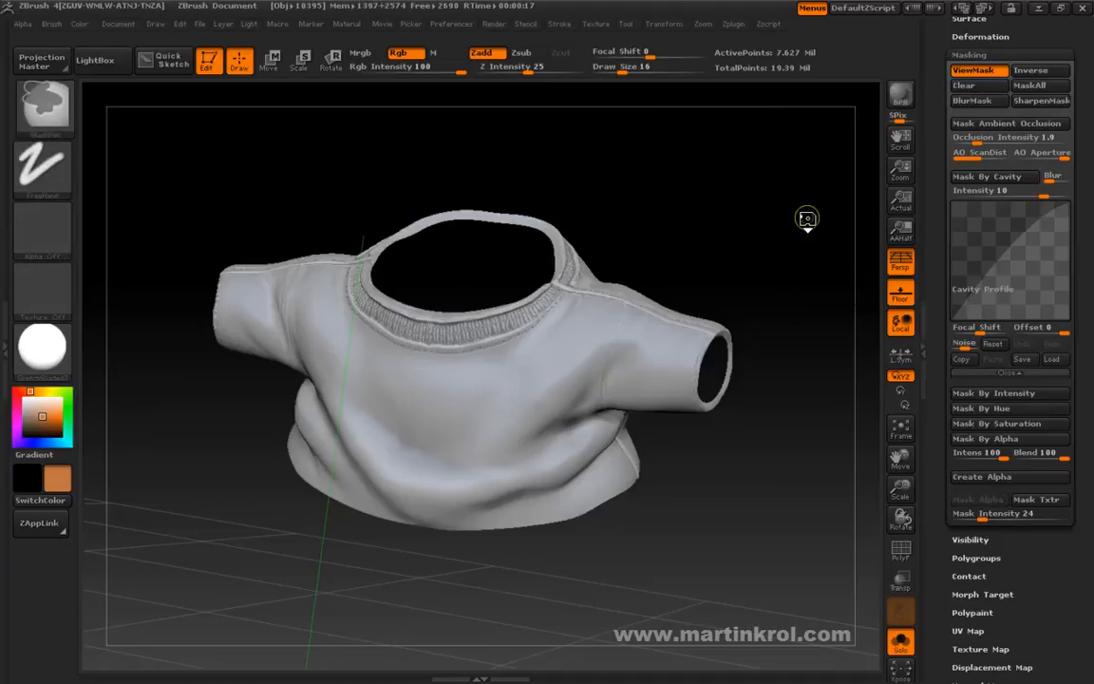
{"action": "mouse_move", "coordinate": [806, 141]}
{"action": "left_mouse_down", "text": "ctrl"}
{"action": "mouse_move", "coordinate": [808, 391]}
{"action": "mouse_move", "coordinate": [835, 427]}
{"action": "mouse_move", "coordinate": [846, 474]}
{"action": "left_mouse_up", "text": "ctrl"}
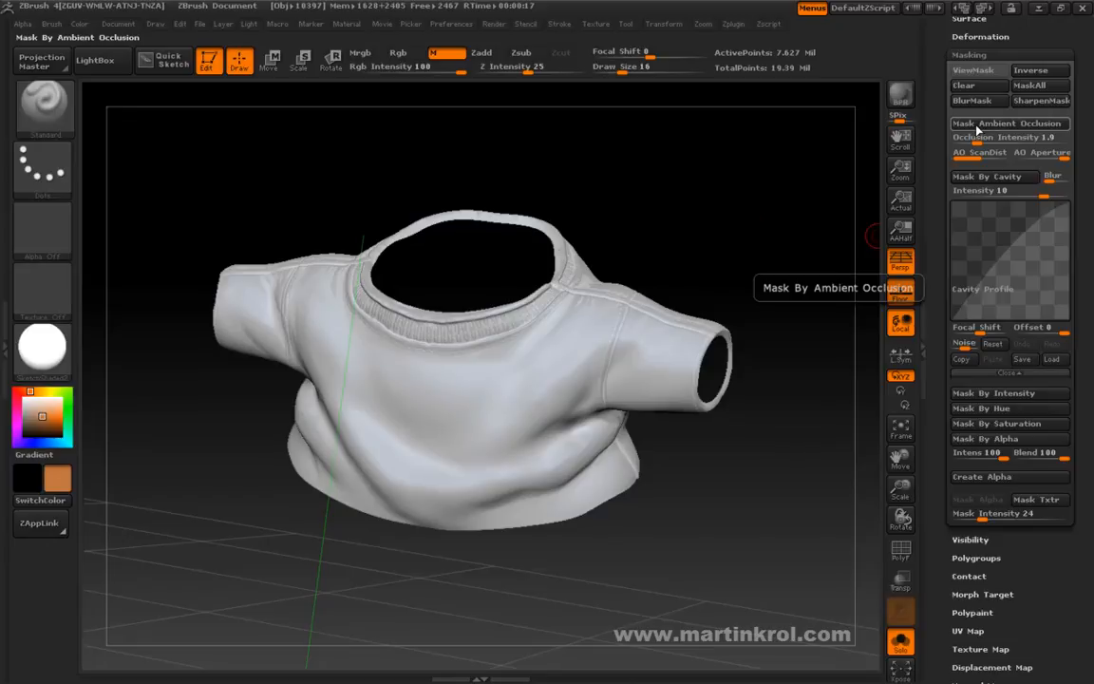
{"action": "left_click", "coordinate": [977, 126]}
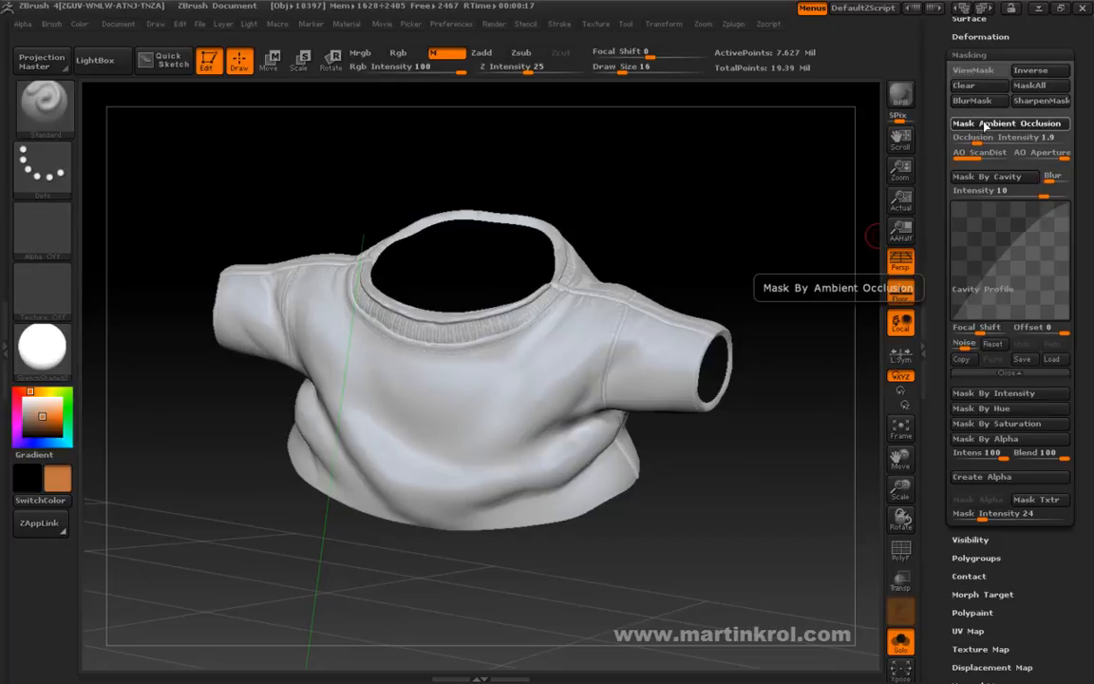
{"action": "left_click", "coordinate": [985, 126]}
- Lower the shirt to subdivision level 5 and delete its higher subdivision level
{"action": "scroll", "coordinate": [988, 235], "scroll_direction": "up", "scroll_amount": 10}
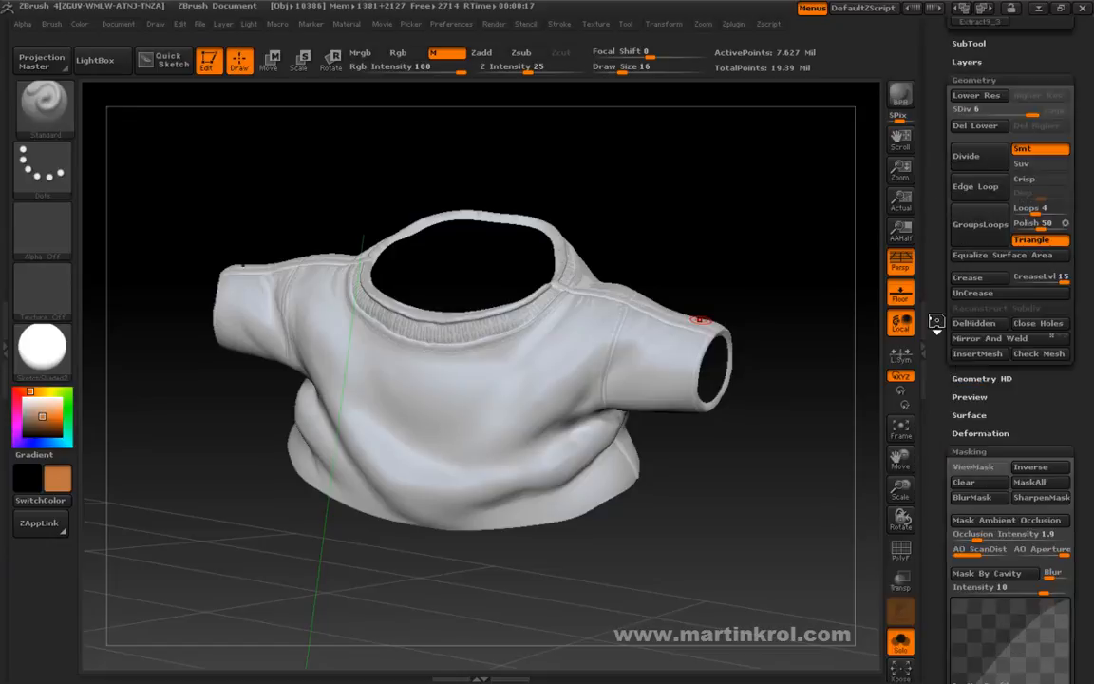
{"action": "left_click_drag", "start_coordinate": [1032, 187], "coordinate": [1021, 187]}
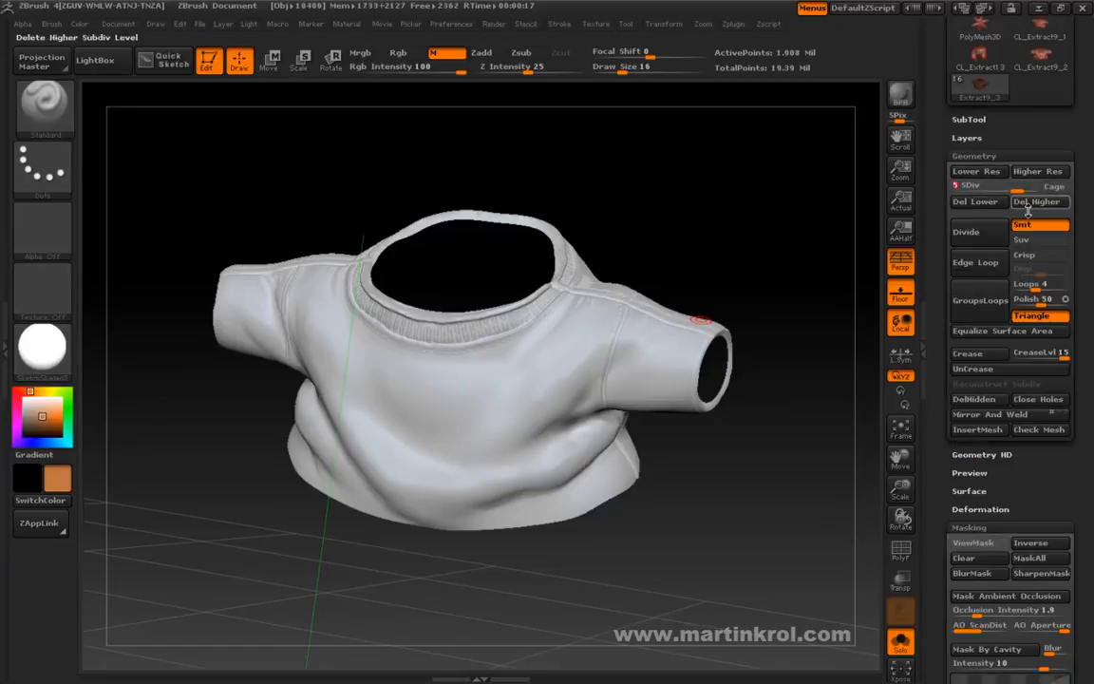
{"action": "left_click", "coordinate": [1037, 202]}
{"action": "scroll", "coordinate": [938, 168], "scroll_direction": "down", "scroll_amount": 5}
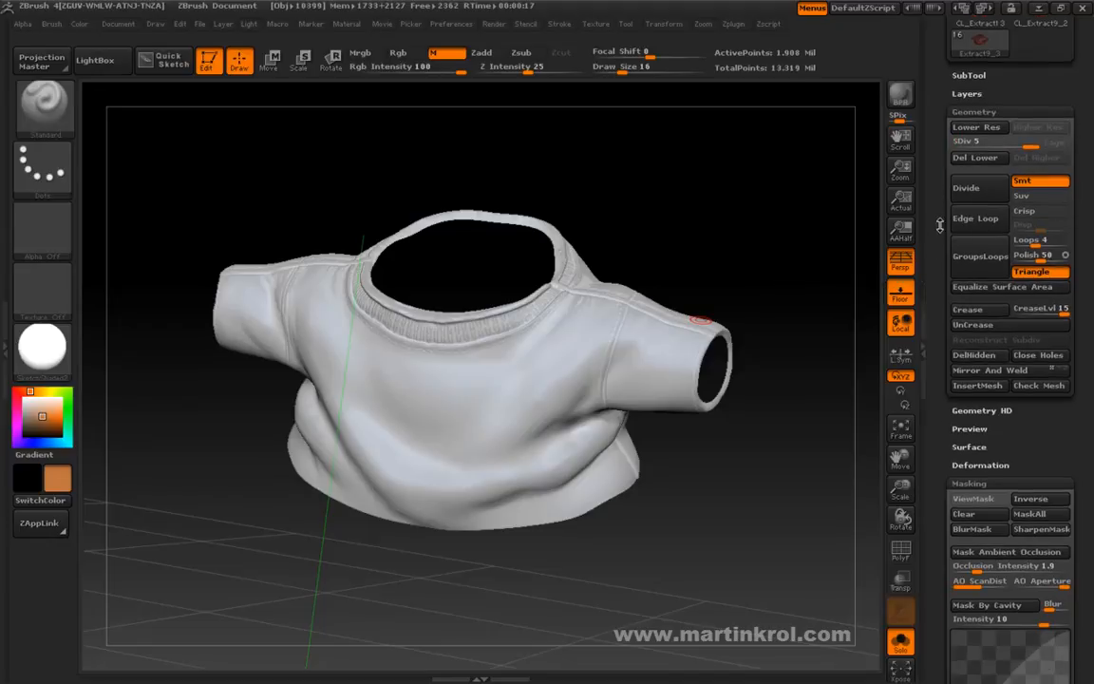
{"action": "scroll", "coordinate": [938, 168], "scroll_direction": "down", "scroll_amount": 3}
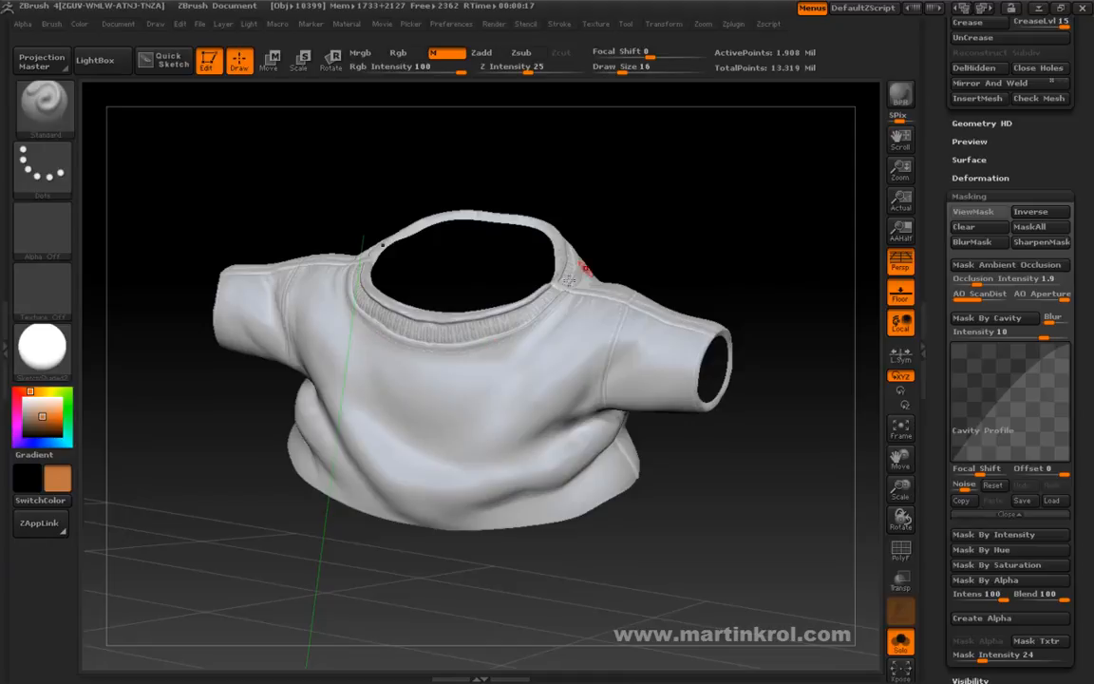
- Check the shirt's subdivision level and active point count and inspect its remaining surface detail
{"action": "left_click_drag", "start_coordinate": [757, 279], "coordinate": [765, 273]}
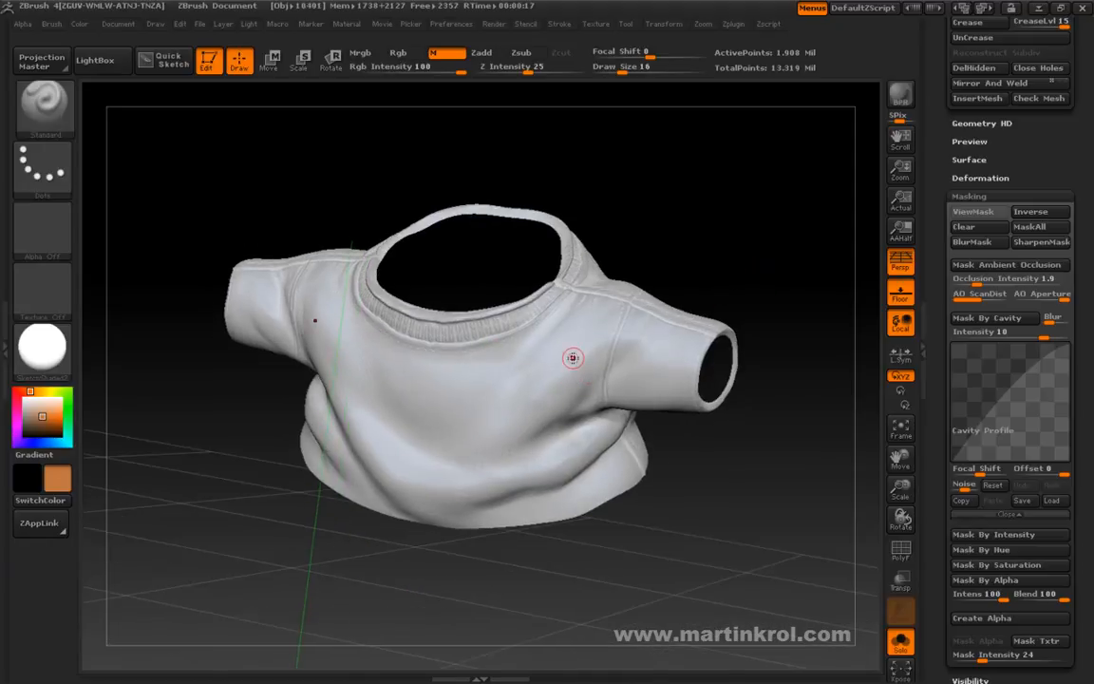
{"action": "left_click_drag", "start_coordinate": [1038, 162], "coordinate": [1039, 559]}
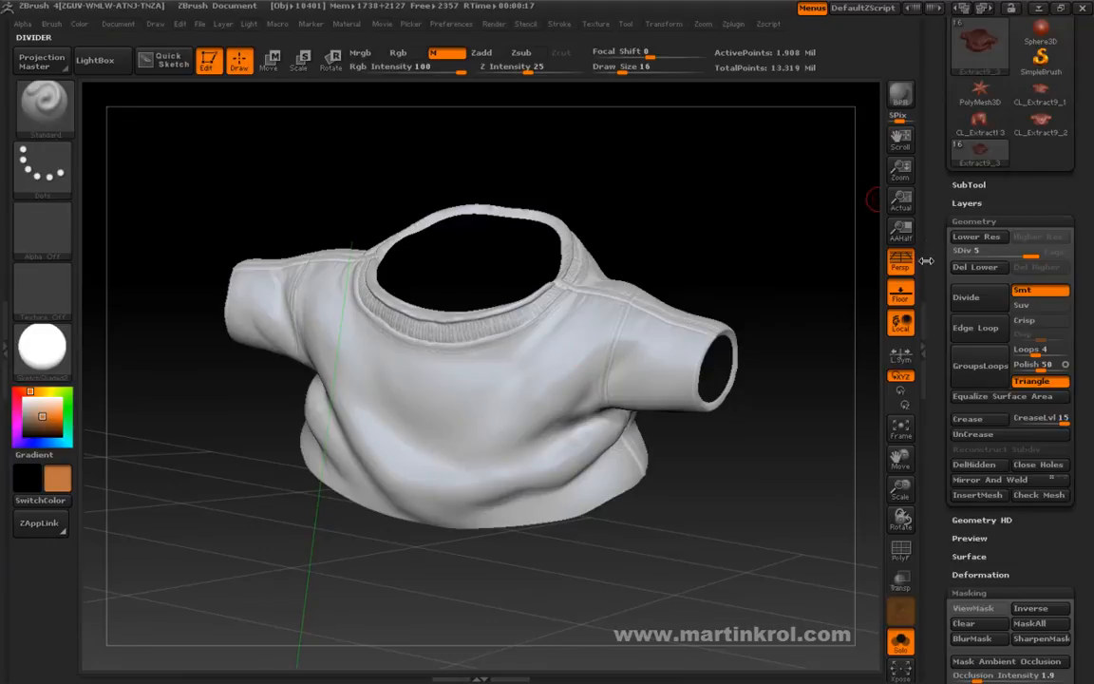
{"action": "left_click_drag", "start_coordinate": [933, 288], "coordinate": [933, 270]}
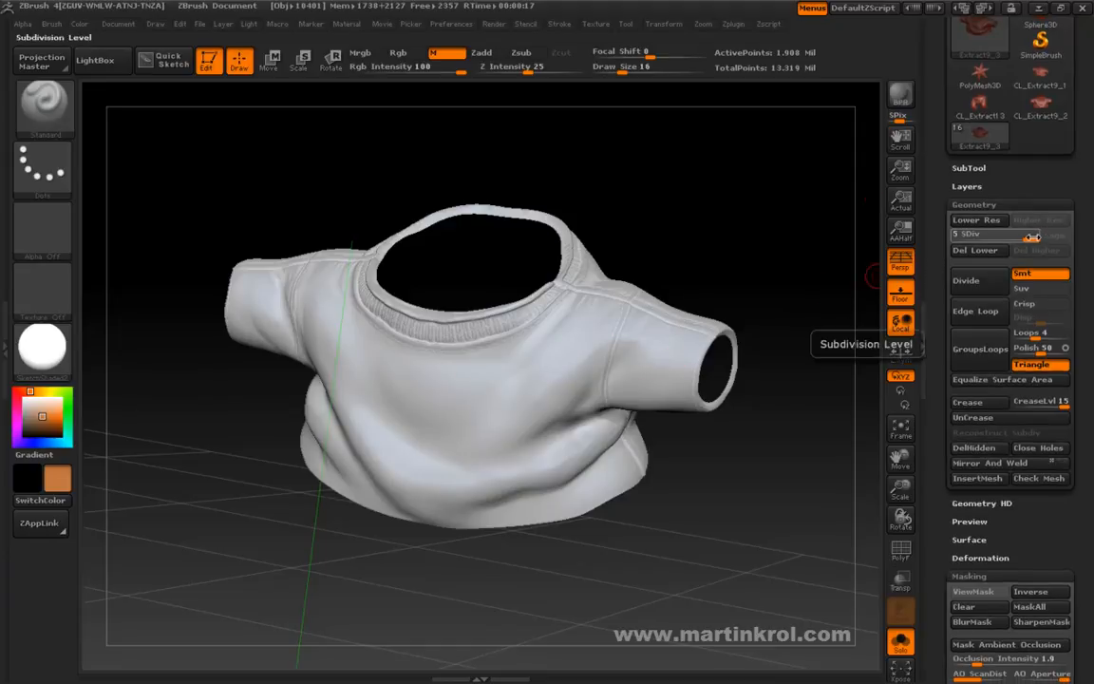
{"action": "mouse_move", "coordinate": [1033, 236]}
{"action": "left_mouse_down"}
{"action": "mouse_move", "coordinate": [1016, 236]}
{"action": "mouse_move", "coordinate": [1038, 236]}
{"action": "left_mouse_up"}
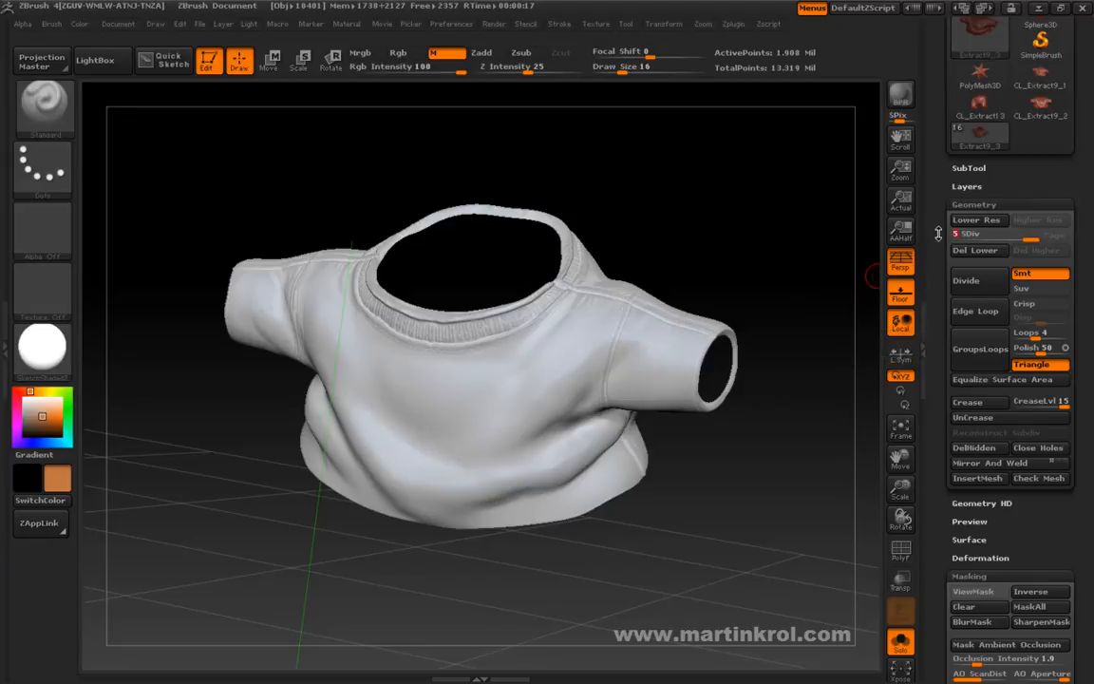
{"action": "left_click_drag", "start_coordinate": [933, 239], "coordinate": [932, 145]}
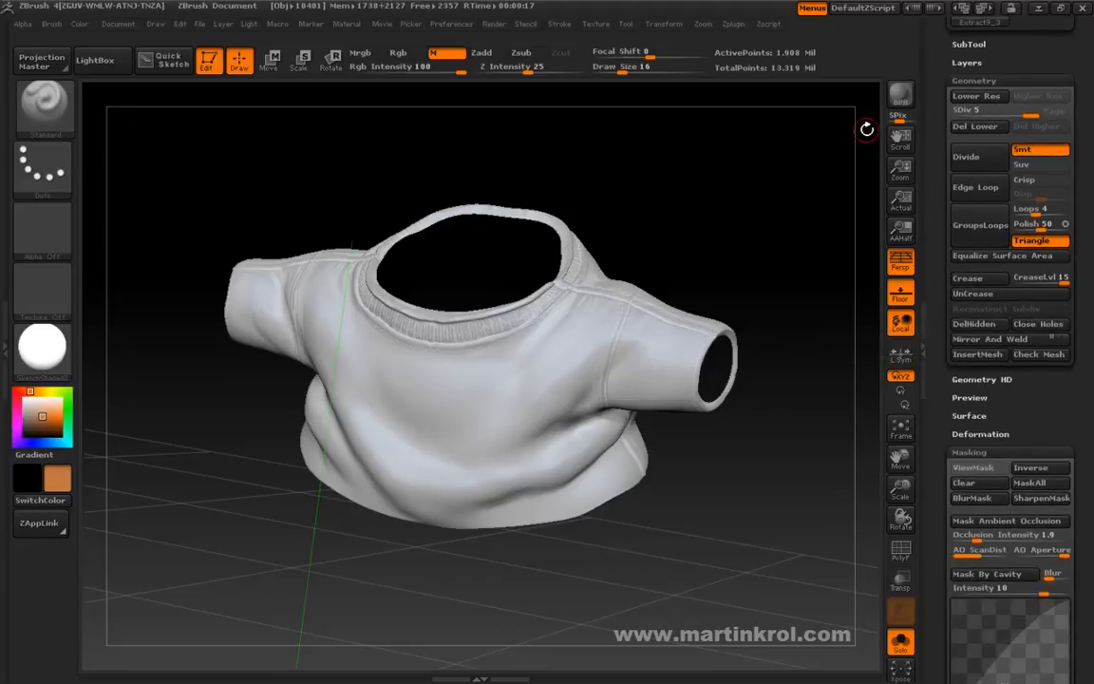
{"action": "left_click_drag", "start_coordinate": [937, 197], "coordinate": [938, 224]}
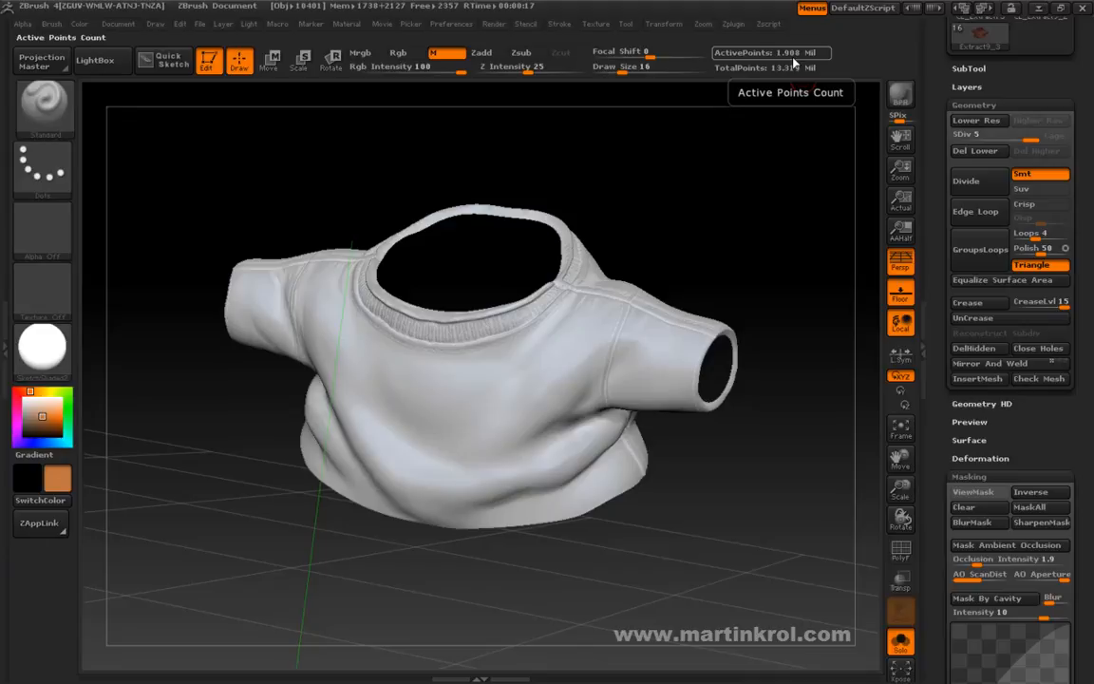
{"action": "scroll", "coordinate": [932, 196], "scroll_direction": "down", "scroll_amount": 5}
{"action": "left_click_drag", "start_coordinate": [933, 198], "coordinate": [934, 157]}
{"action": "left_click_drag", "start_coordinate": [1038, 219], "coordinate": [1039, 184]}
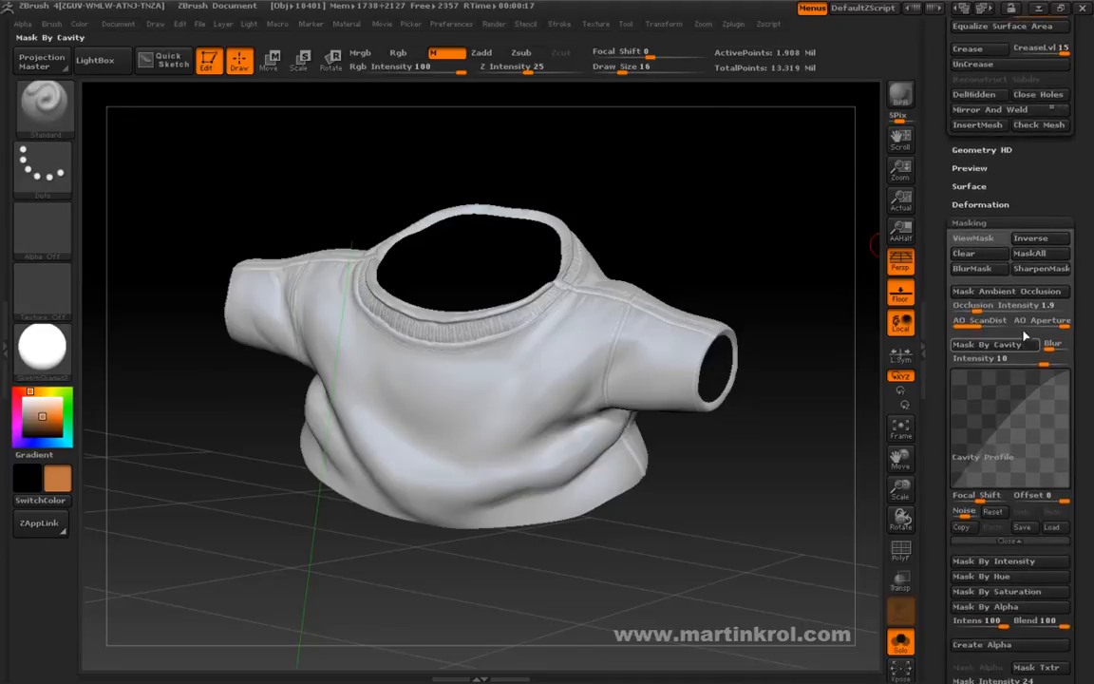
- Mask the shirt by ambient occlusion and inspect the masked folds and seams up close and from a distance
{"action": "left_click", "coordinate": [990, 292]}
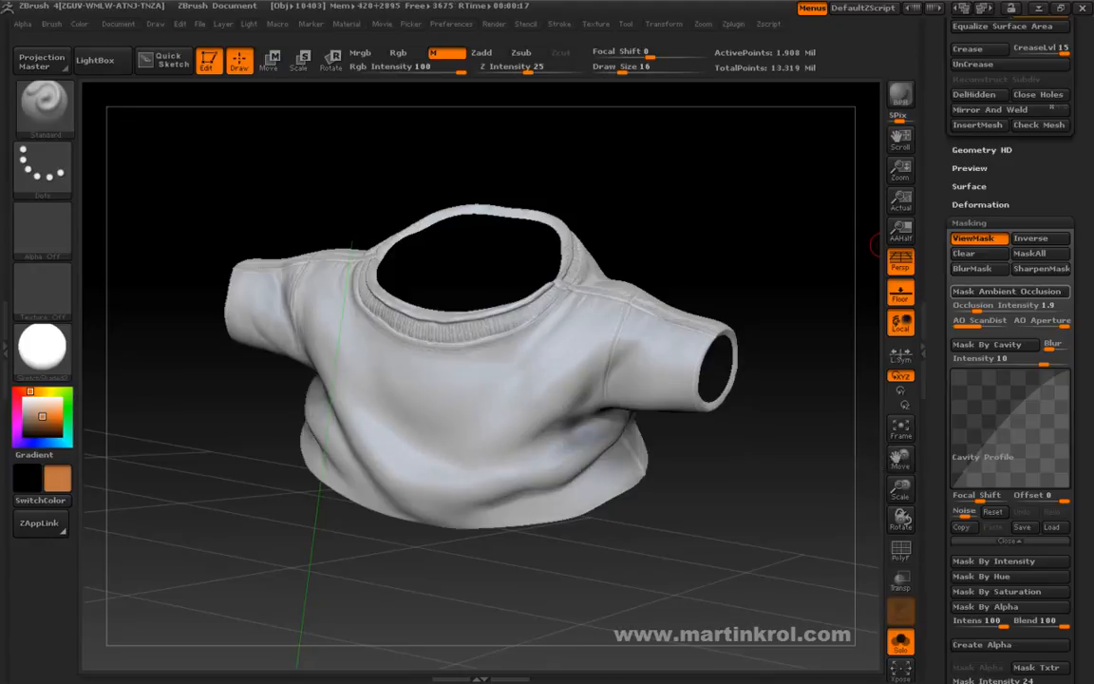
{"action": "left_click_drag", "start_coordinate": [672, 552], "coordinate": [601, 371]}
{"action": "left_click_drag", "start_coordinate": [764, 458], "coordinate": [709, 464]}
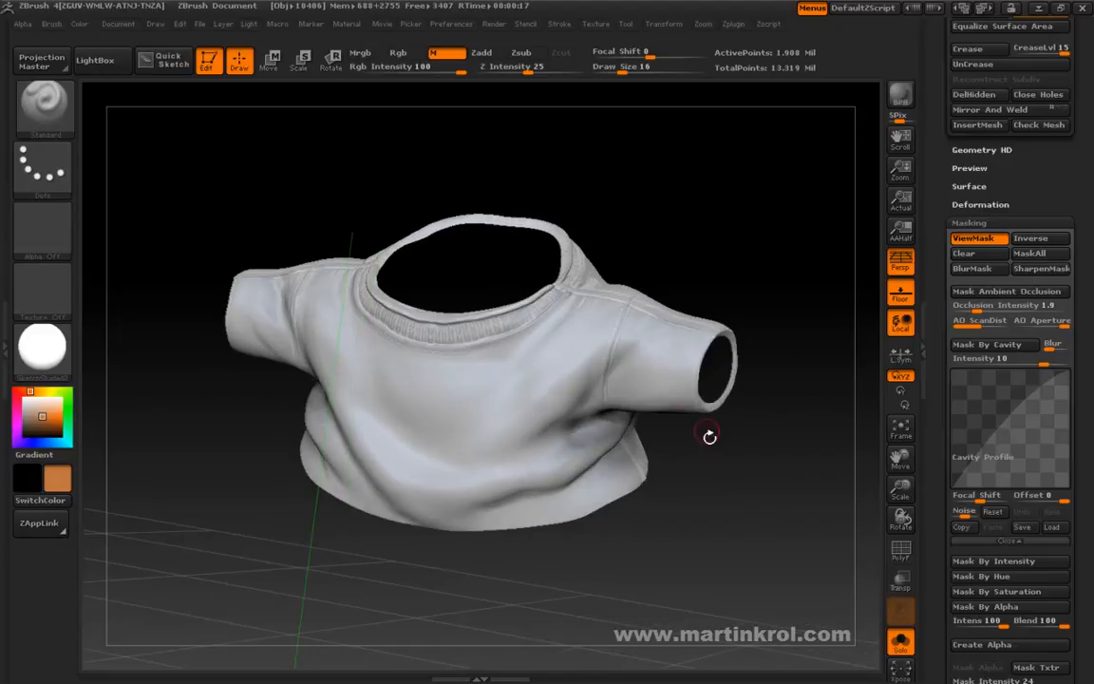
{"action": "left_click_drag", "start_coordinate": [687, 245], "coordinate": [760, 494]}
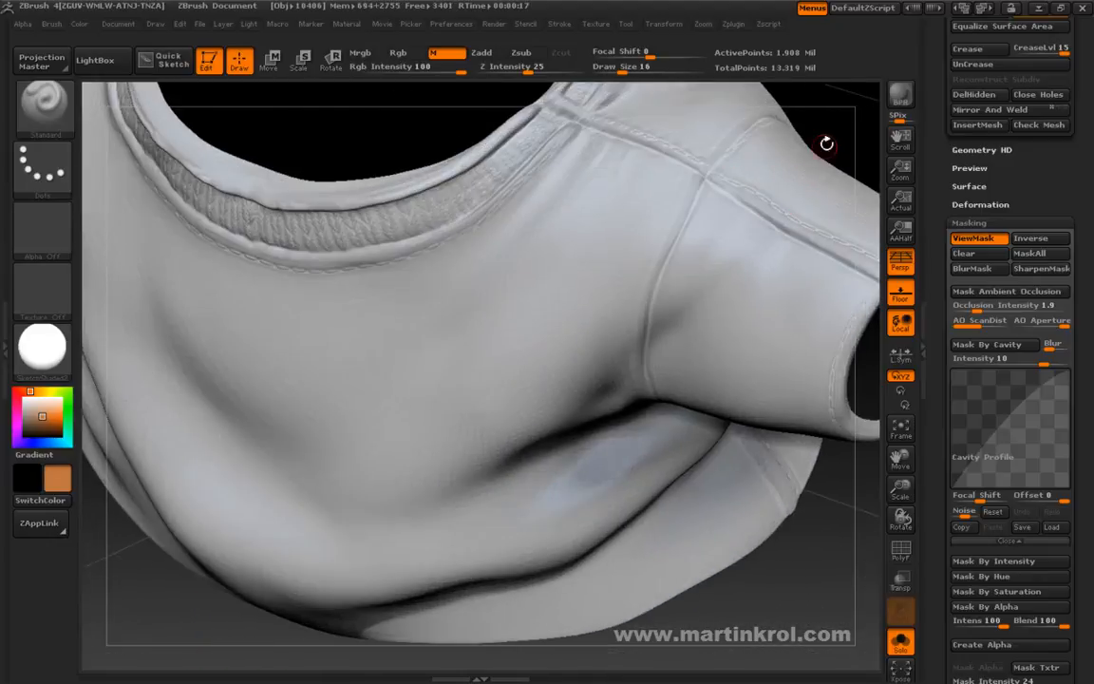
{"action": "left_click_drag", "start_coordinate": [857, 154], "coordinate": [719, 225], "text": "alt"}
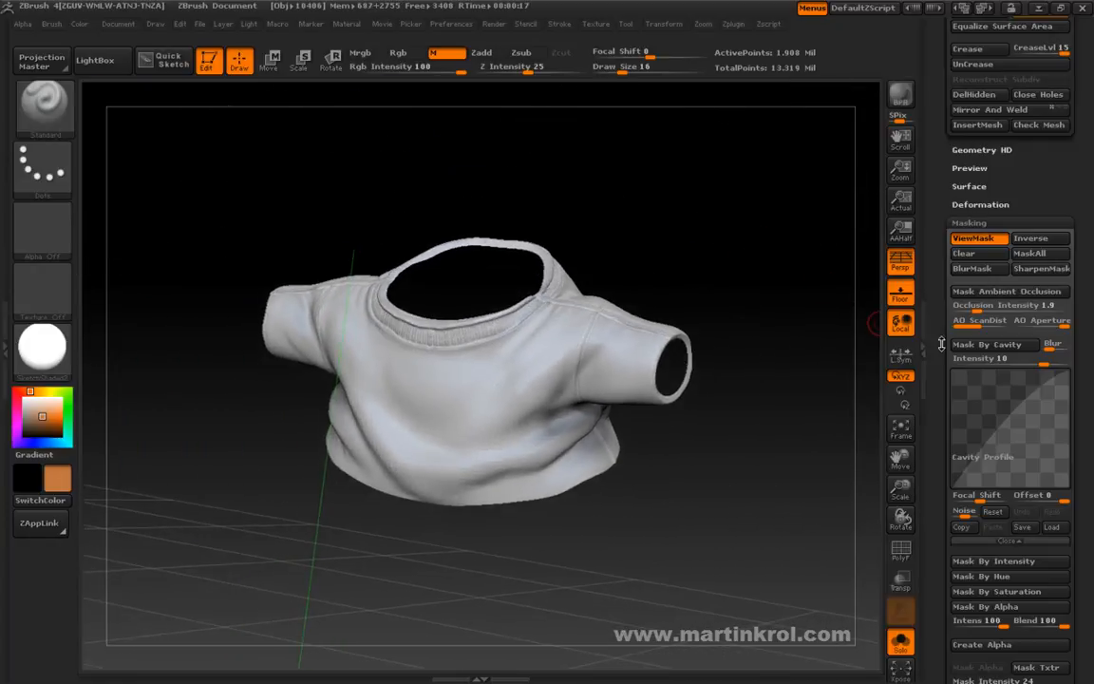
- Create an alpha from the shirt's ambient occlusion mask and convert that alpha into a texture
{"action": "left_click_drag", "start_coordinate": [932, 360], "coordinate": [925, 245]}
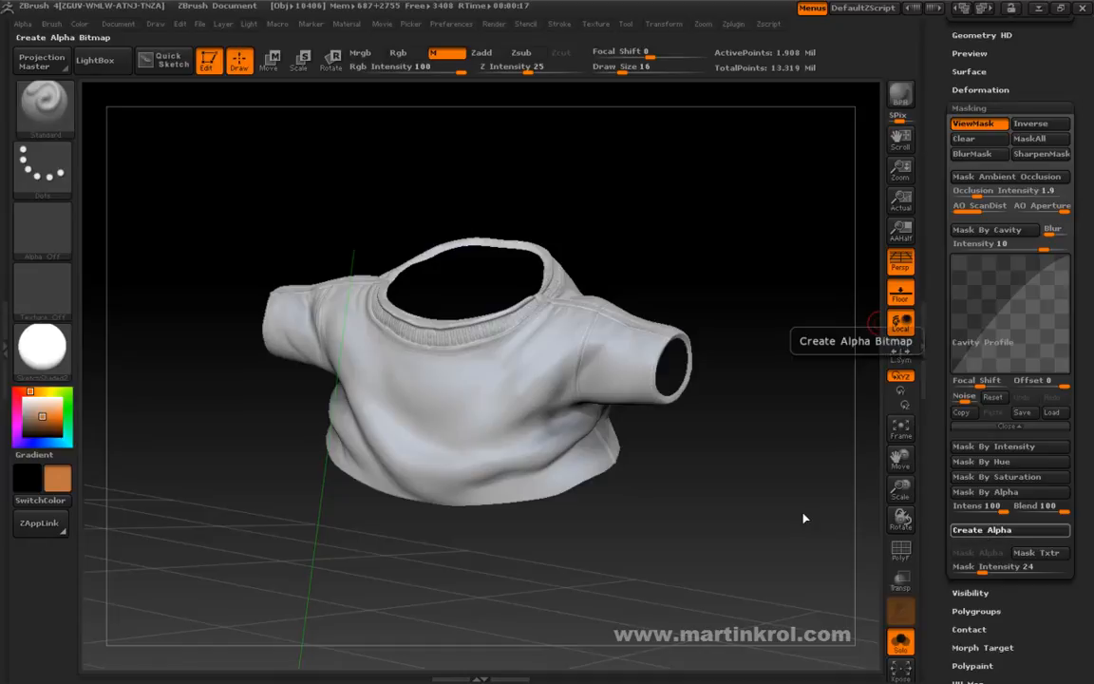
{"action": "left_click", "coordinate": [982, 529]}
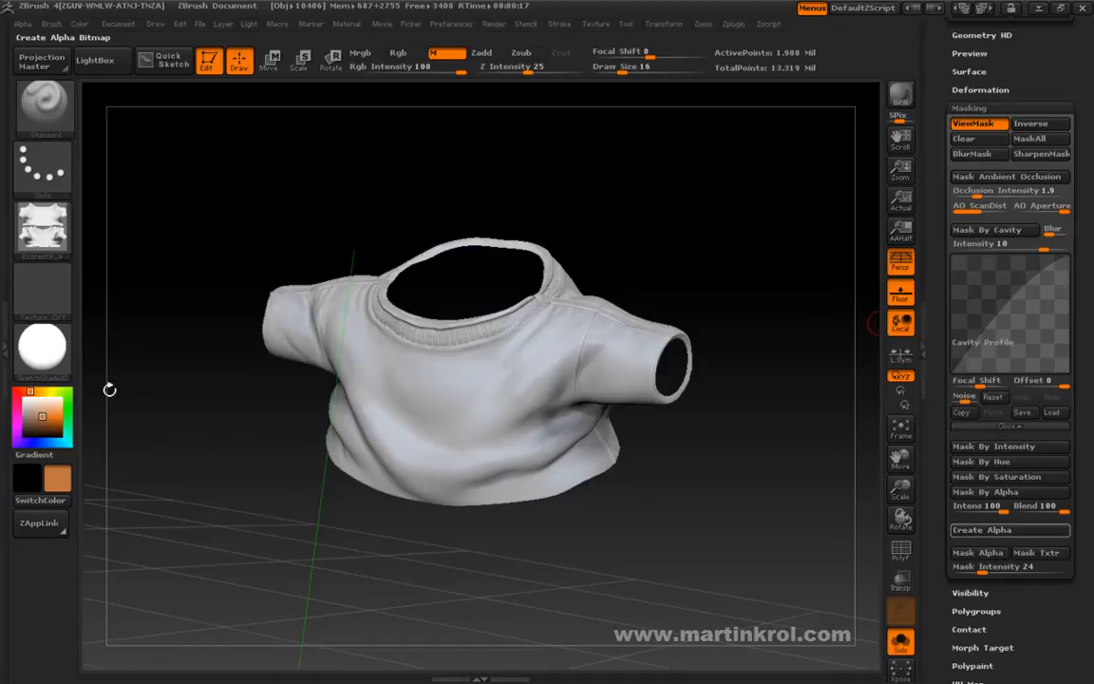
{"action": "mouse_move", "coordinate": [48, 231]}
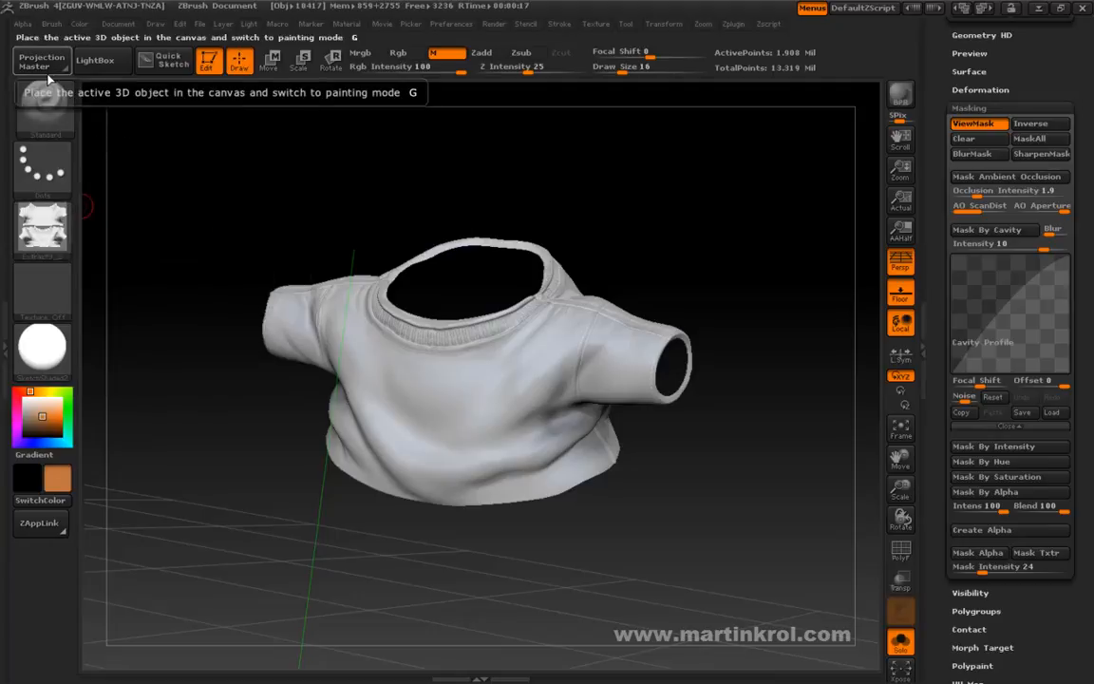
{"action": "left_click", "coordinate": [21, 25]}
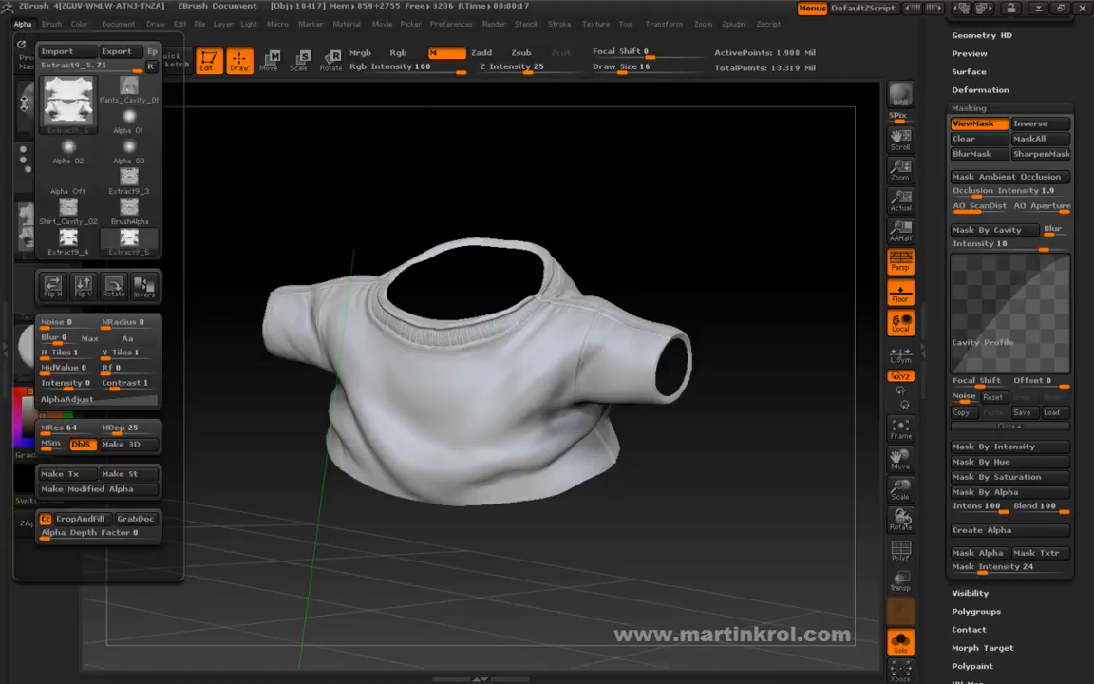
{"action": "left_click", "coordinate": [60, 474]}
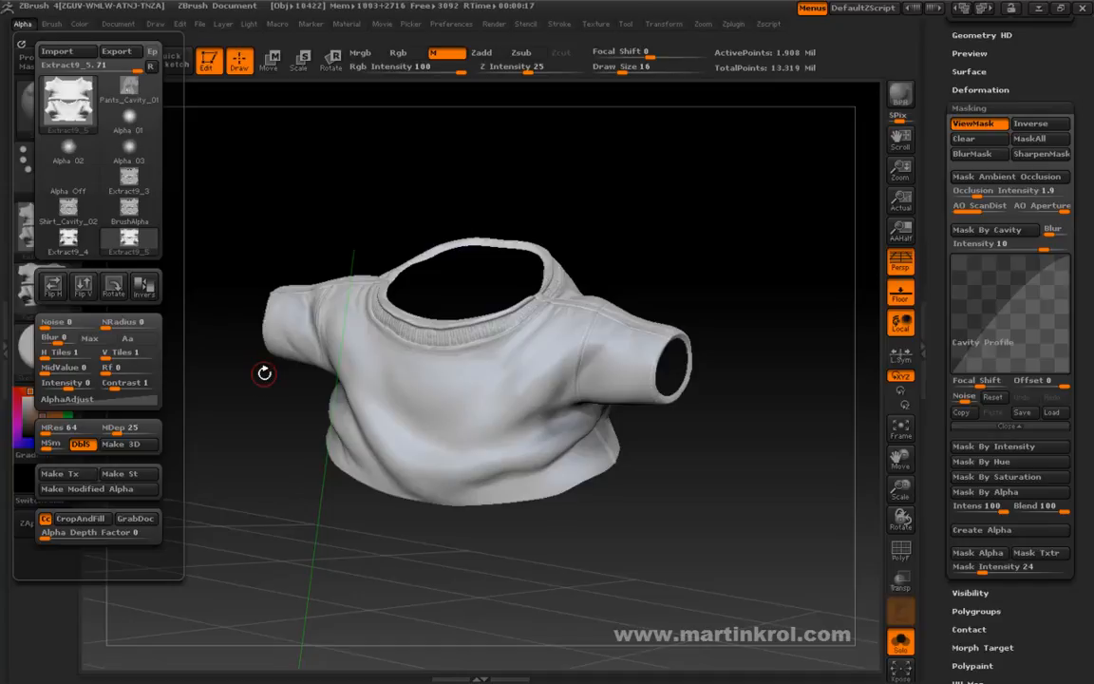
- Crop and fill the document with the new occlusion texture, accepting the crop, to preview the whole map
{"action": "left_click", "coordinate": [595, 26]}
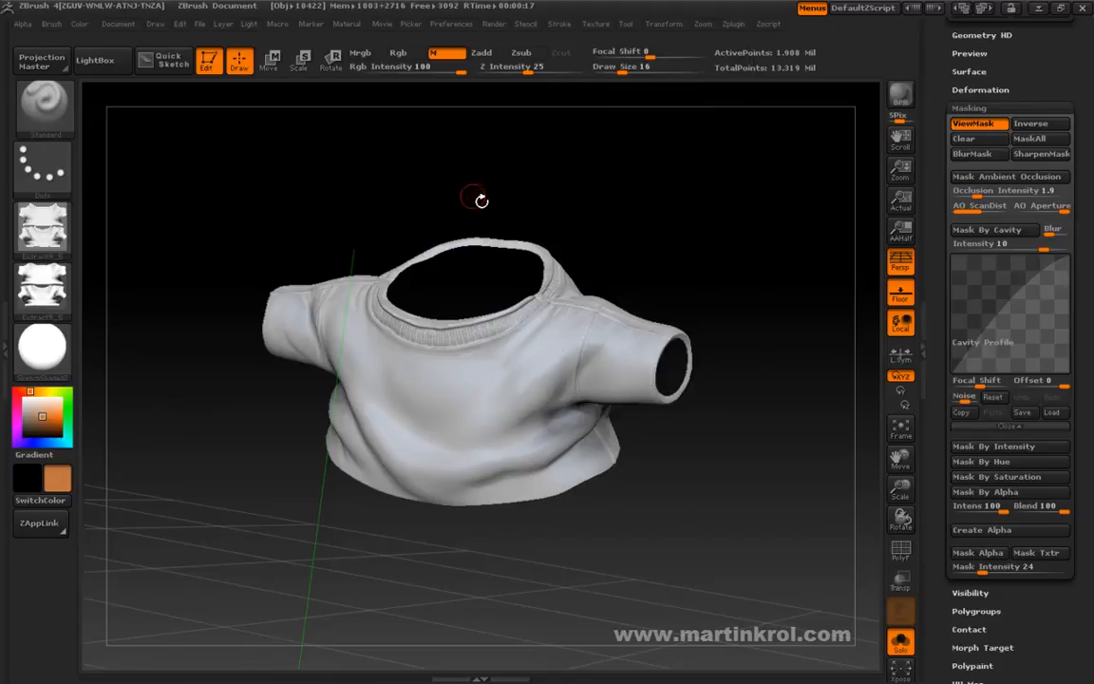
{"action": "left_click", "coordinate": [595, 24]}
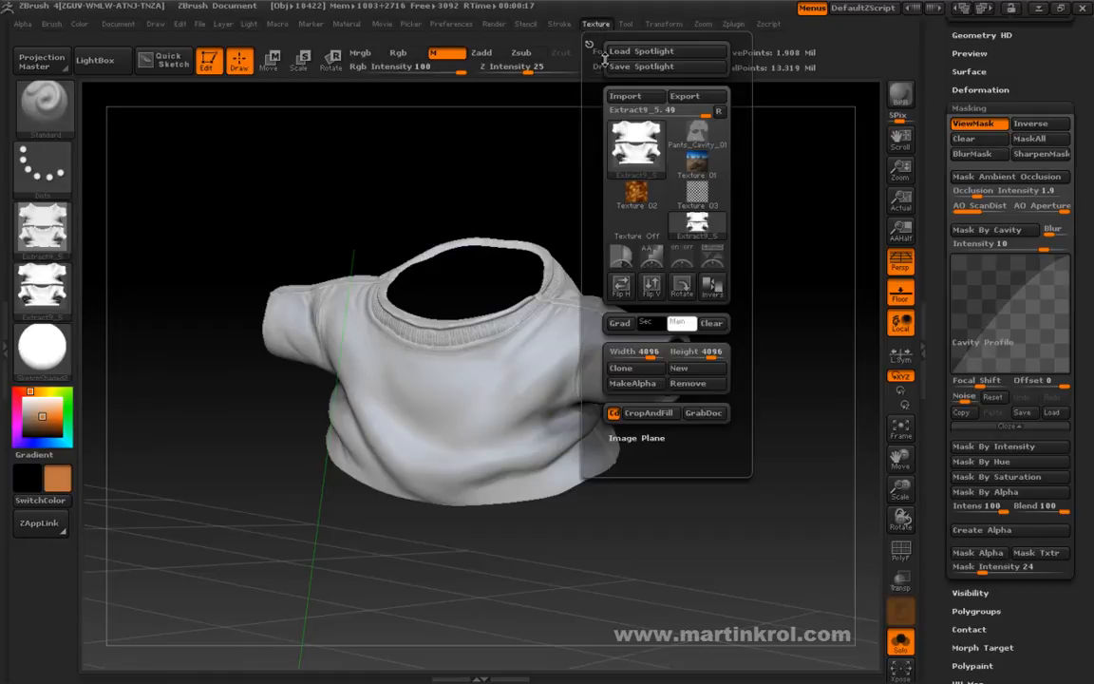
{"action": "left_click", "coordinate": [649, 415]}
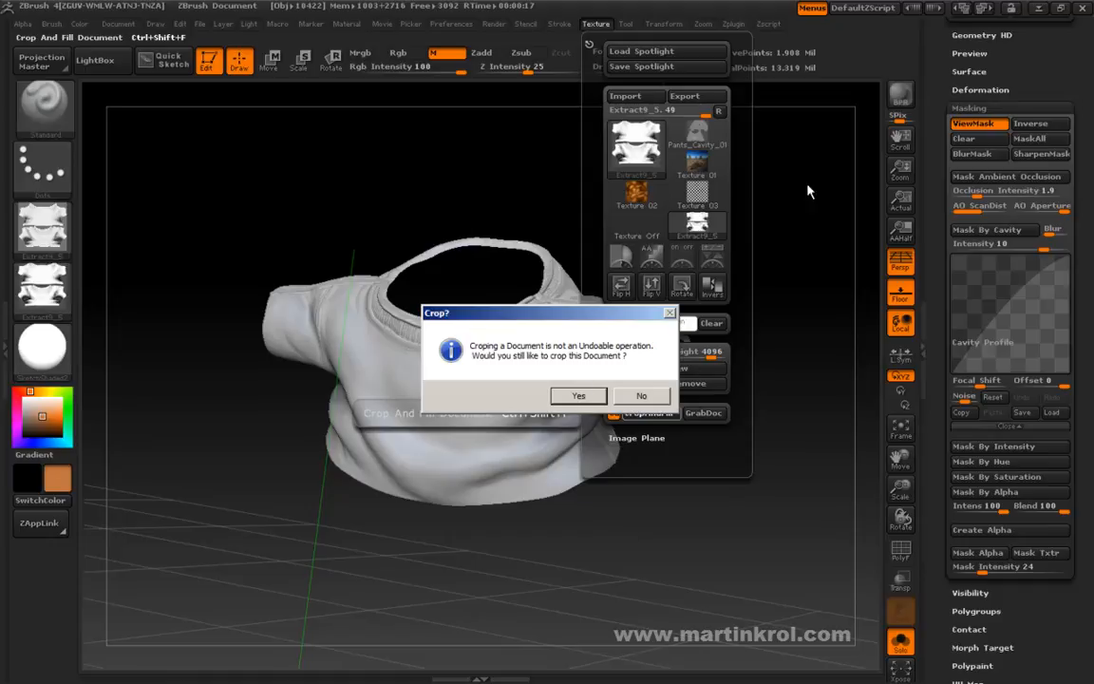
{"action": "left_click", "coordinate": [574, 396]}
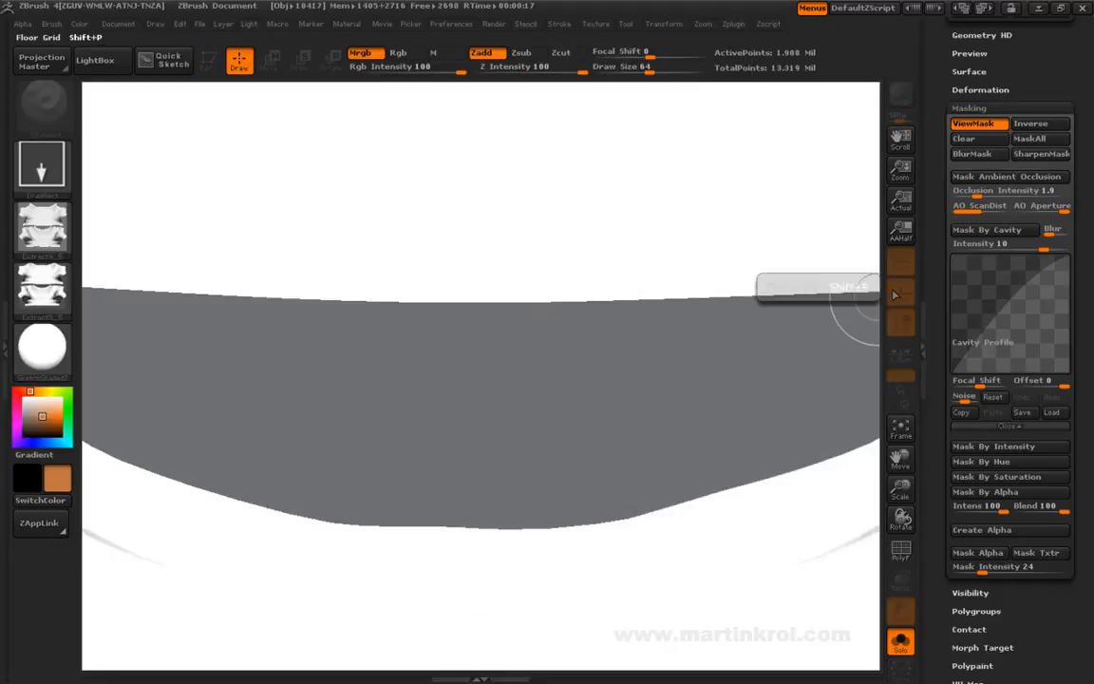
{"action": "left_click_drag", "start_coordinate": [900, 171], "coordinate": [581, 356]}
{"action": "left_click_drag", "start_coordinate": [875, 89], "coordinate": [755, 178]}
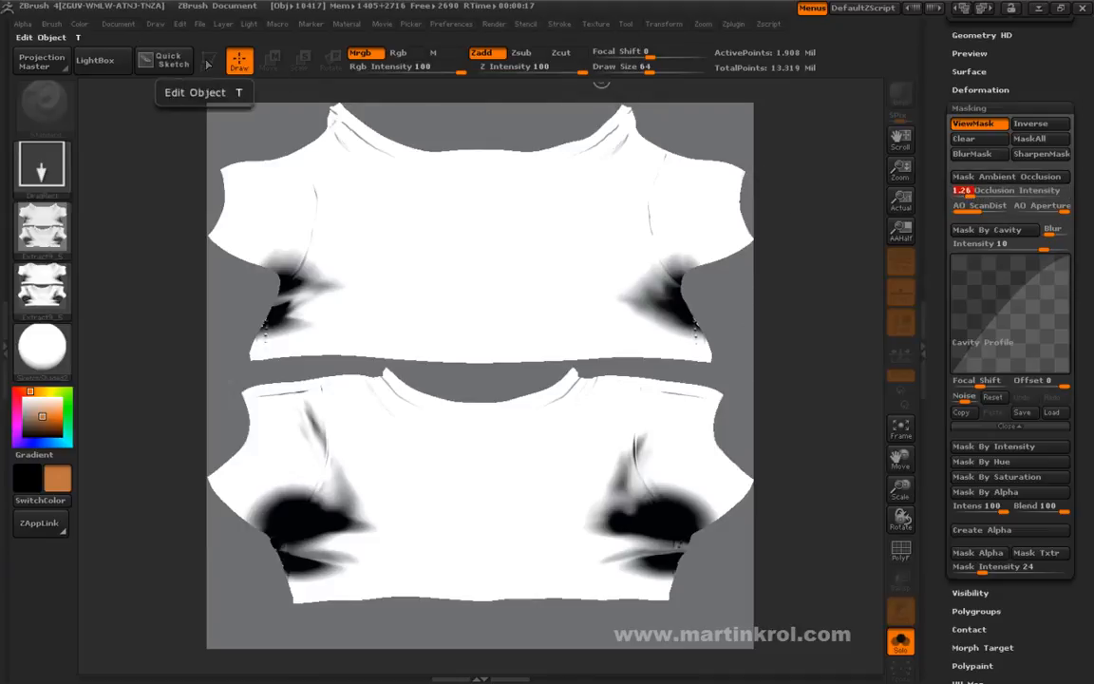
- Clear the occlusion map image from the canvas
{"action": "left_click", "coordinate": [83, 23]}
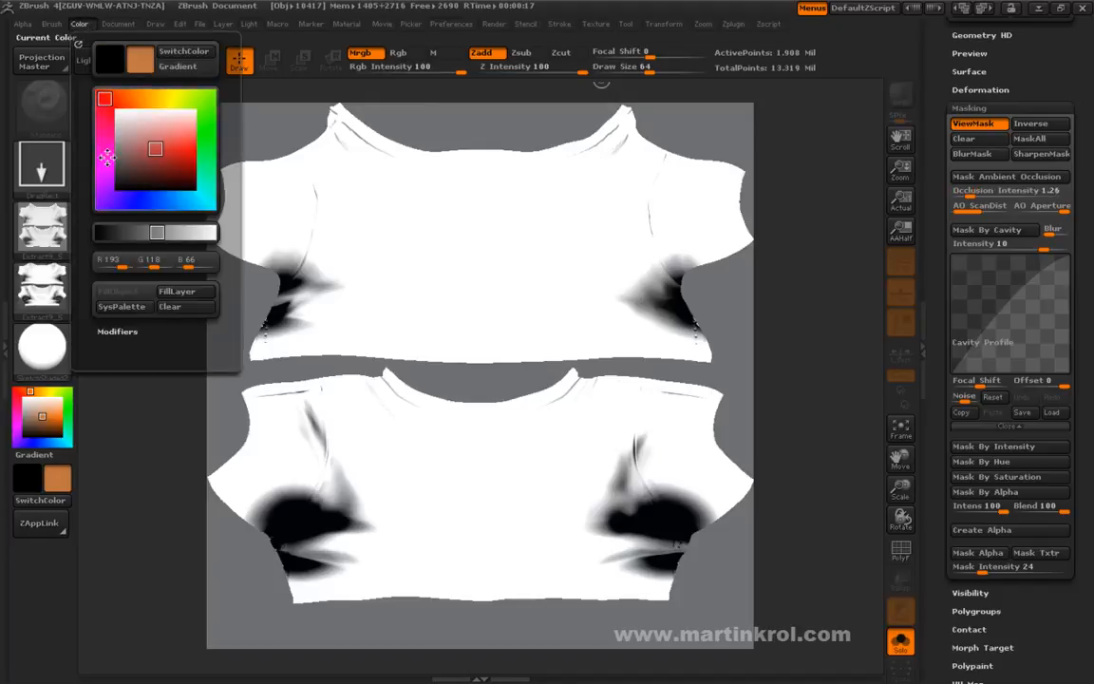
{"action": "left_click", "coordinate": [77, 24]}
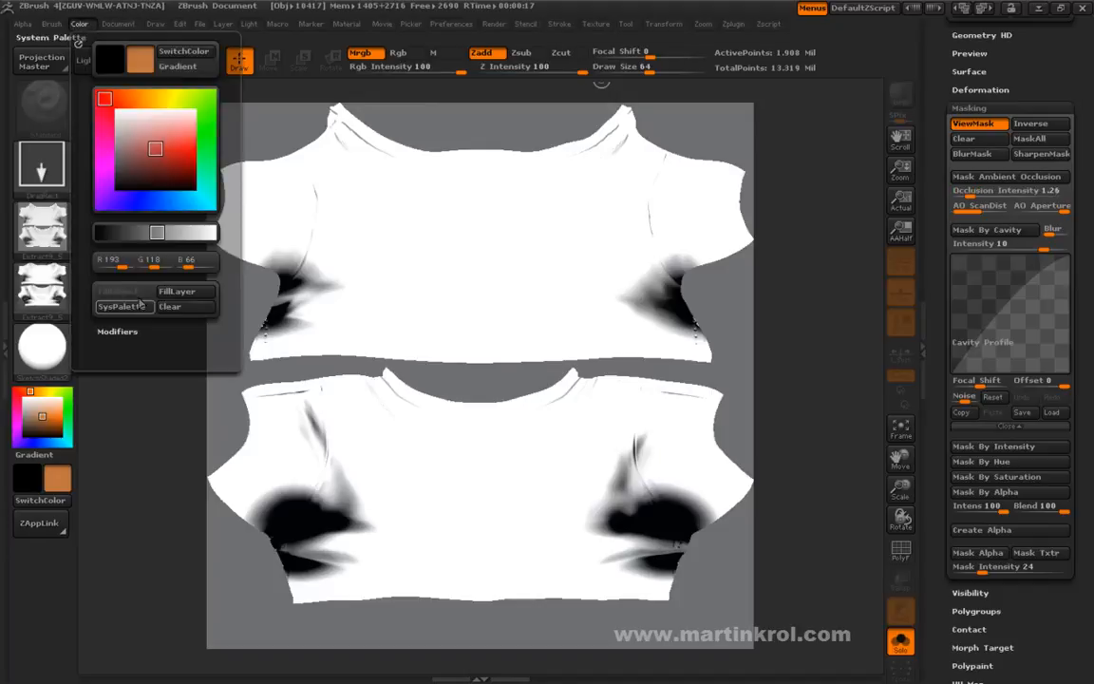
{"action": "left_click", "coordinate": [183, 309]}
- Crop the document to an unconstrained size of 1201 wide by 914 high, accepting the crop
{"action": "left_click", "coordinate": [116, 25]}
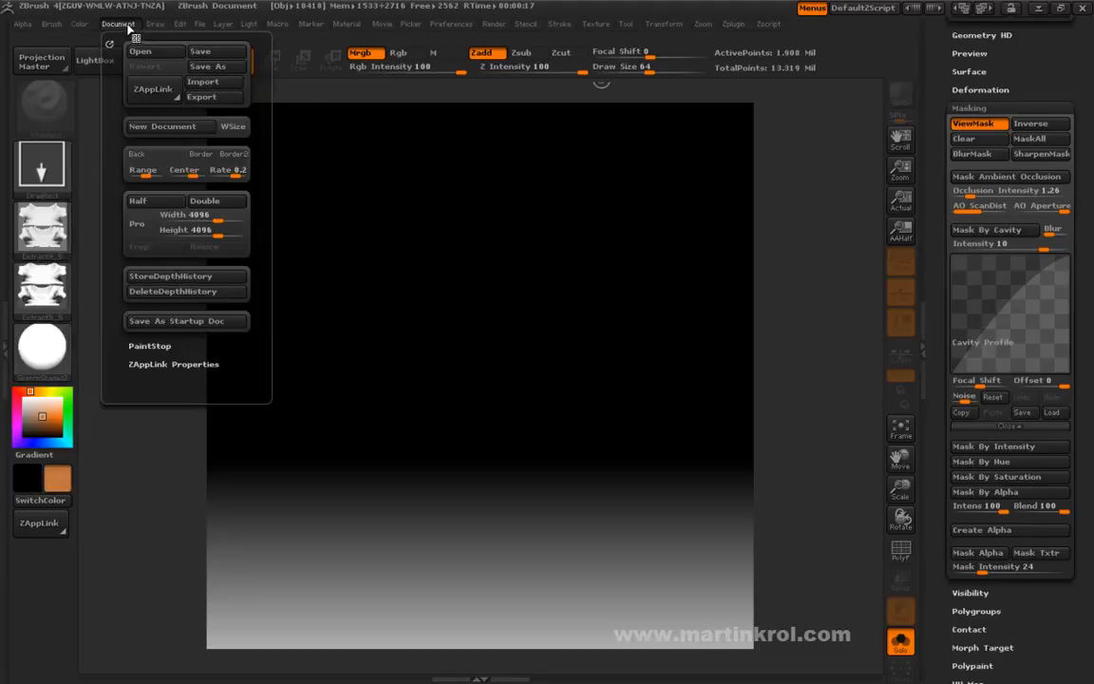
{"action": "left_click", "coordinate": [138, 224]}
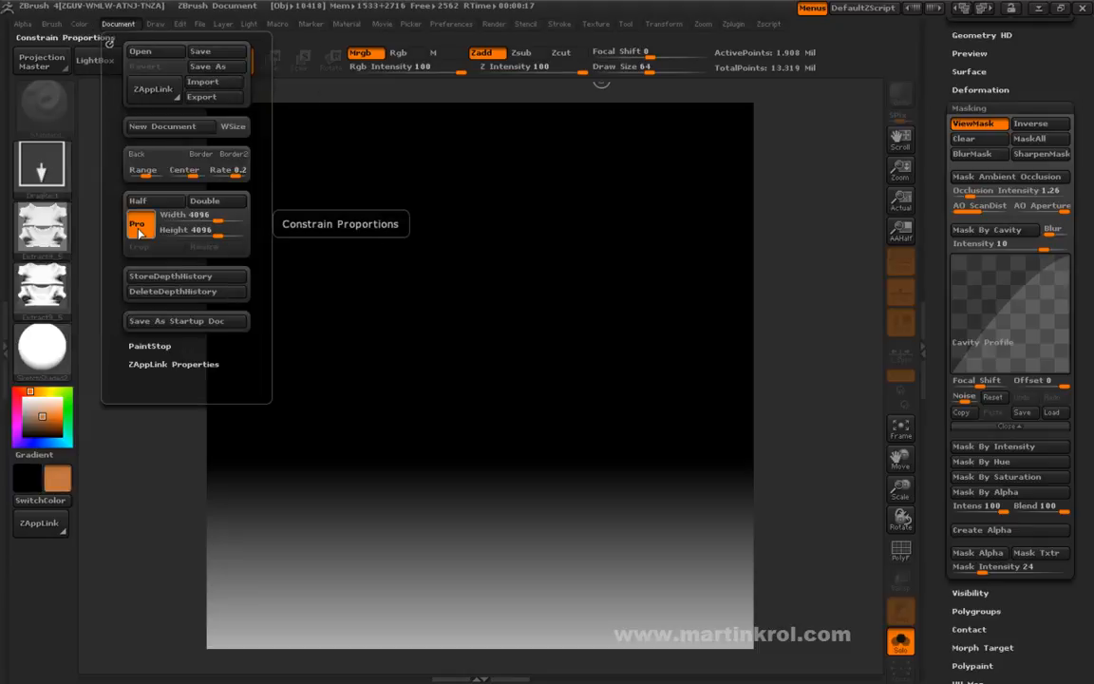
{"action": "left_click_drag", "start_coordinate": [205, 217], "coordinate": [190, 218]}
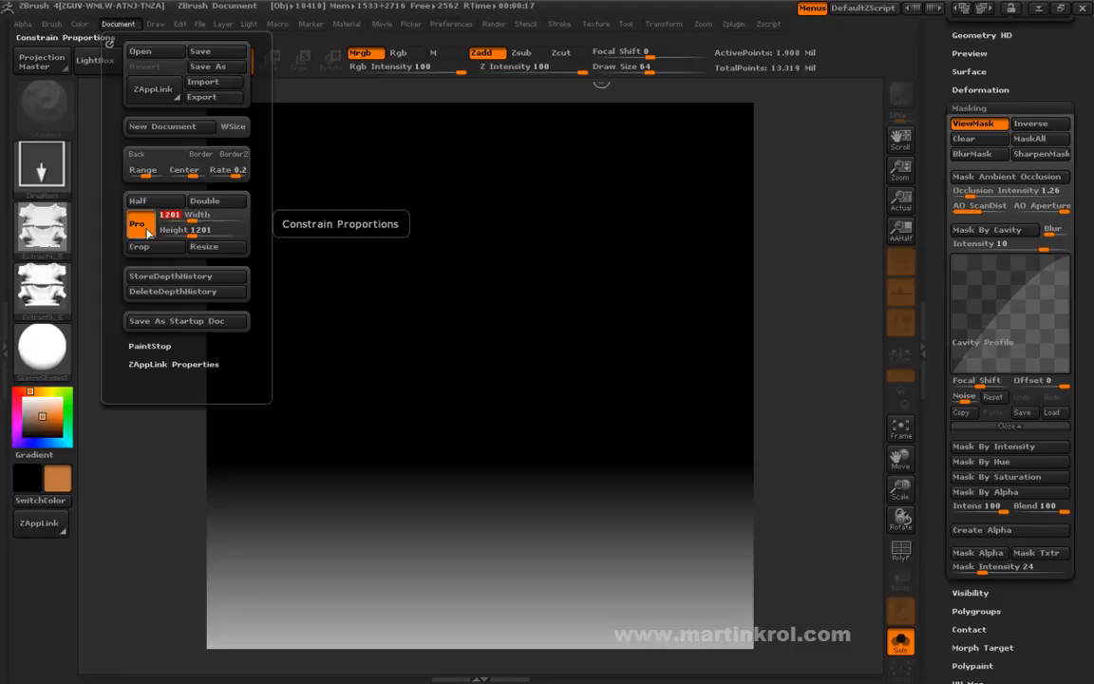
{"action": "left_click_drag", "start_coordinate": [193, 230], "coordinate": [189, 232]}
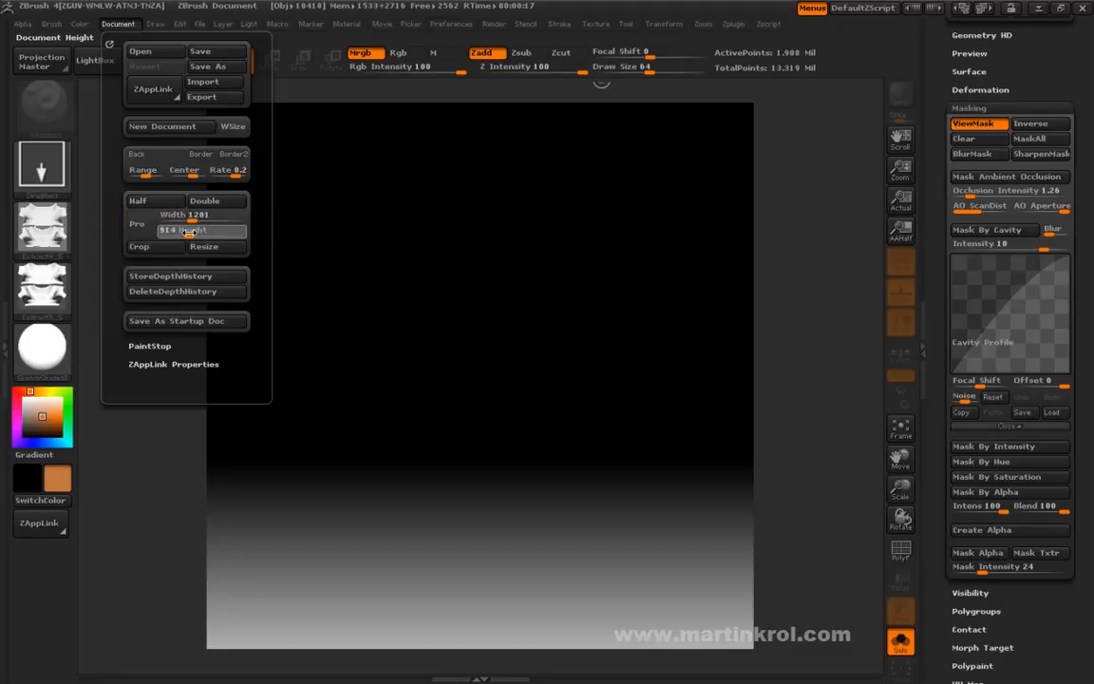
{"action": "left_click", "coordinate": [139, 246]}
{"action": "left_click", "coordinate": [573, 399]}
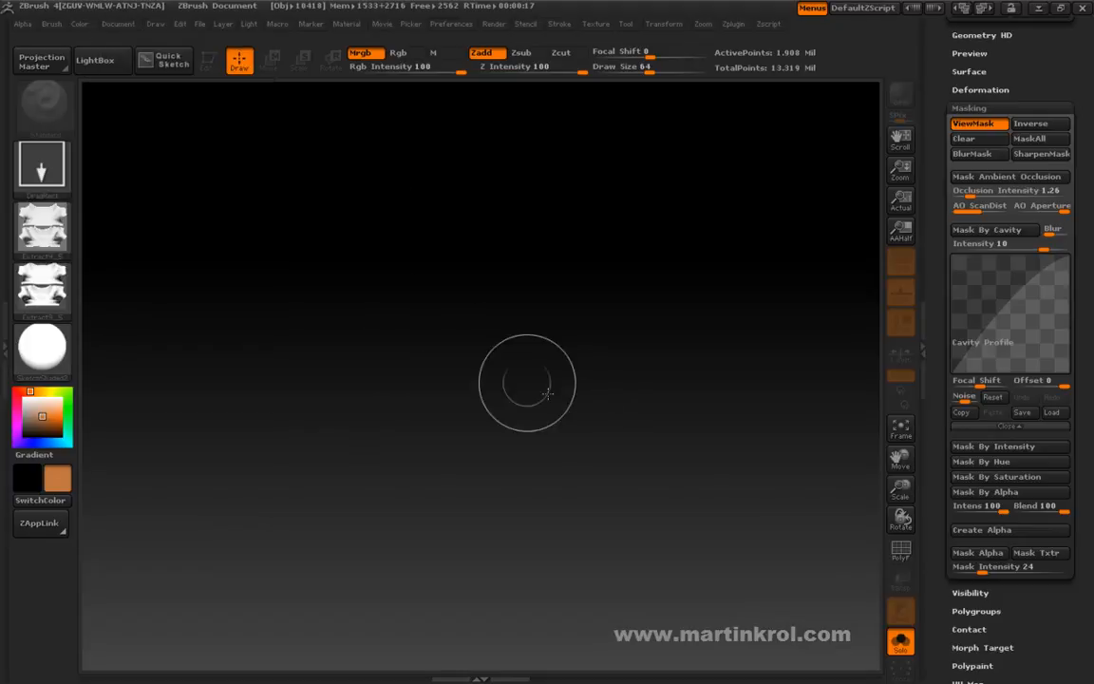
- Draw the shirt model on the canvas again, make it editable and clear its mask
{"action": "mouse_move", "coordinate": [485, 323]}
{"action": "left_mouse_down"}
{"action": "mouse_move", "coordinate": [476, 500]}
{"action": "mouse_move", "coordinate": [608, 455]}
{"action": "mouse_move", "coordinate": [682, 399]}
{"action": "mouse_move", "coordinate": [688, 442]}
{"action": "mouse_move", "coordinate": [736, 530]}
{"action": "left_mouse_up"}
{"action": "key", "text": "space"}
{"action": "left_click", "coordinate": [479, 534]}
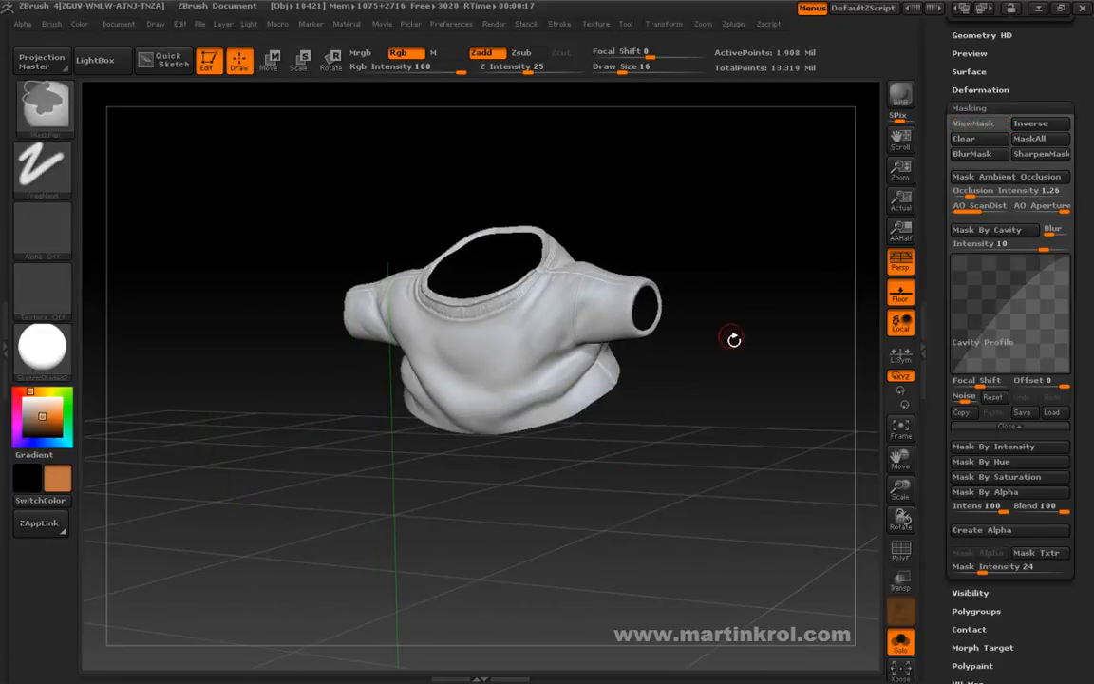
{"action": "left_click_drag", "start_coordinate": [767, 329], "coordinate": [813, 303]}
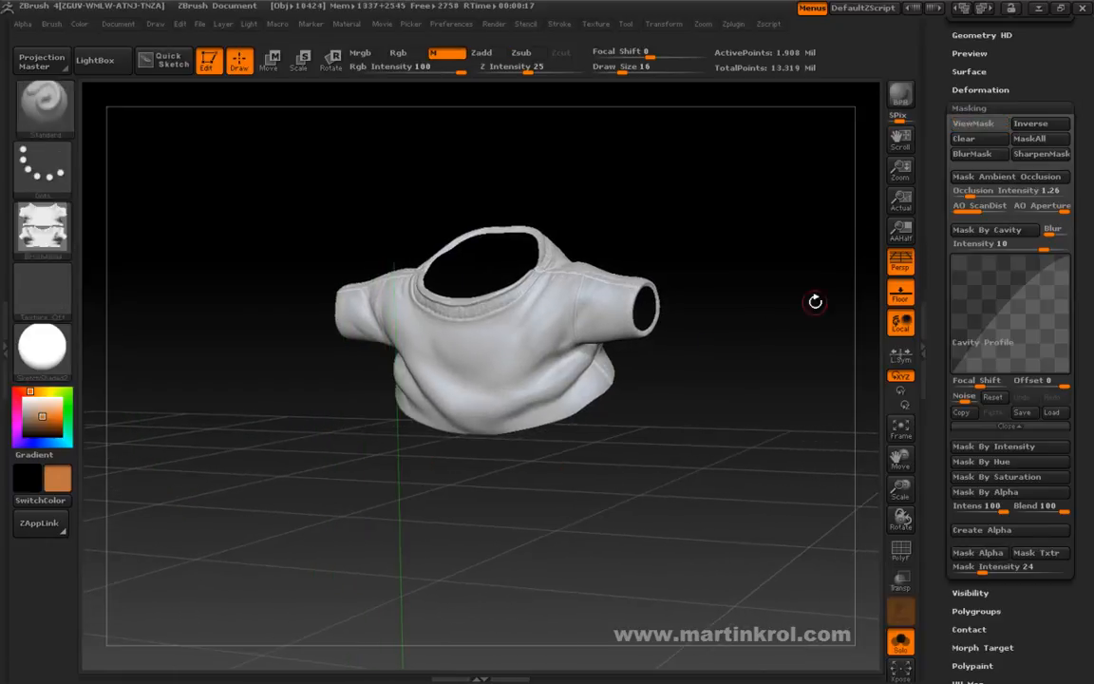
- Mask the shirt by ambient occlusion at the current intensity and check the shading in the folds up close
{"action": "left_click", "coordinate": [1035, 178]}
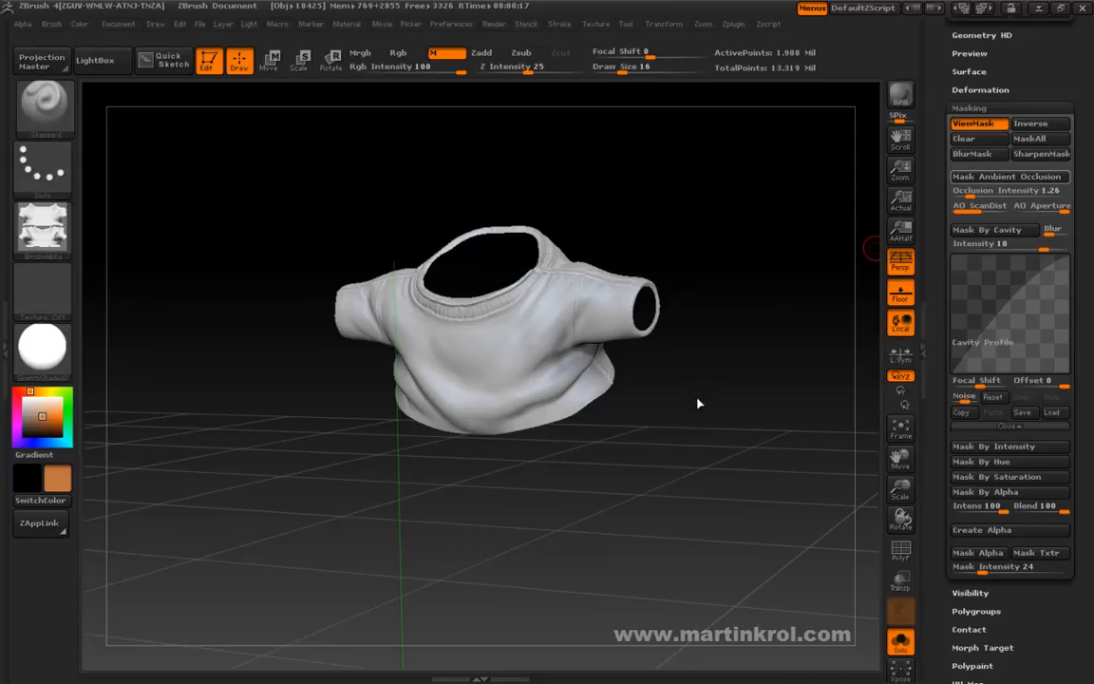
{"action": "left_click_drag", "start_coordinate": [722, 416], "coordinate": [746, 460]}
{"action": "left_click_drag", "start_coordinate": [753, 402], "coordinate": [762, 461], "text": "alt"}
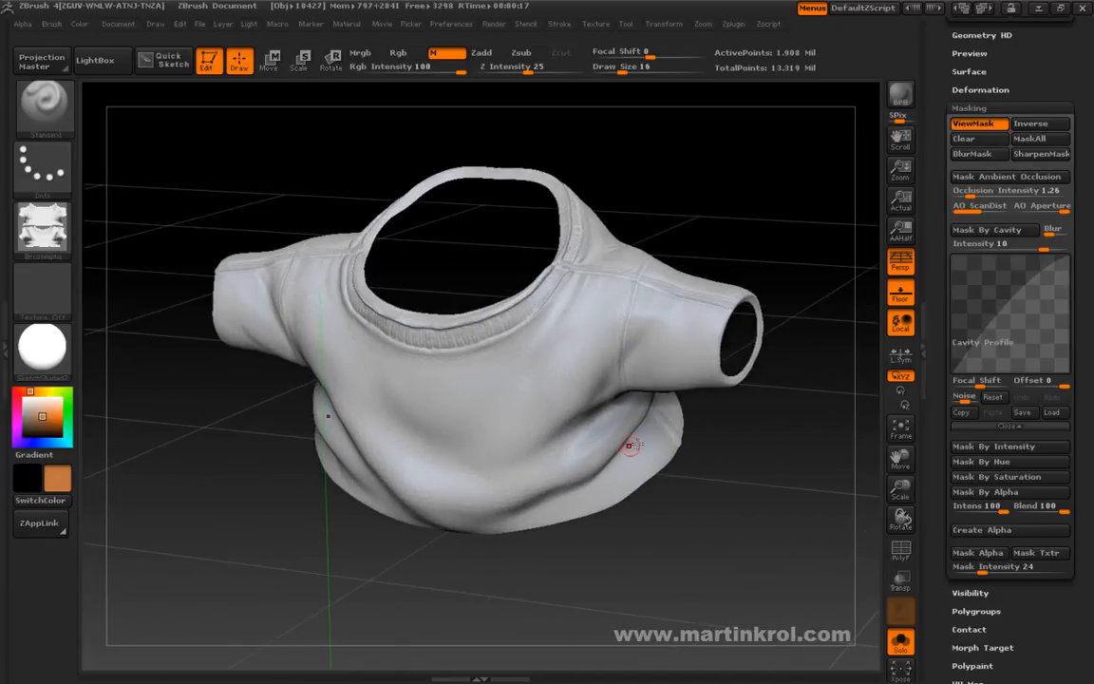
- Set the occlusion intensity to 0.84, mask the shirt by ambient occlusion again and create an alpha from the mask
{"action": "mouse_move", "coordinate": [43, 232]}
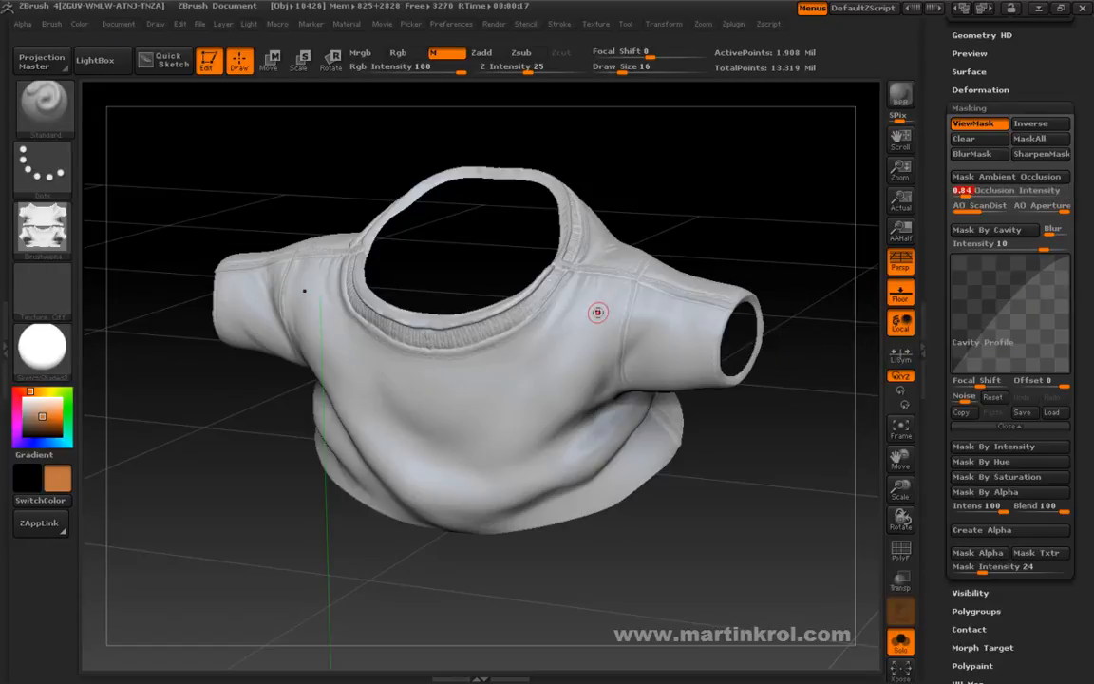
{"action": "left_click", "coordinate": [973, 177]}
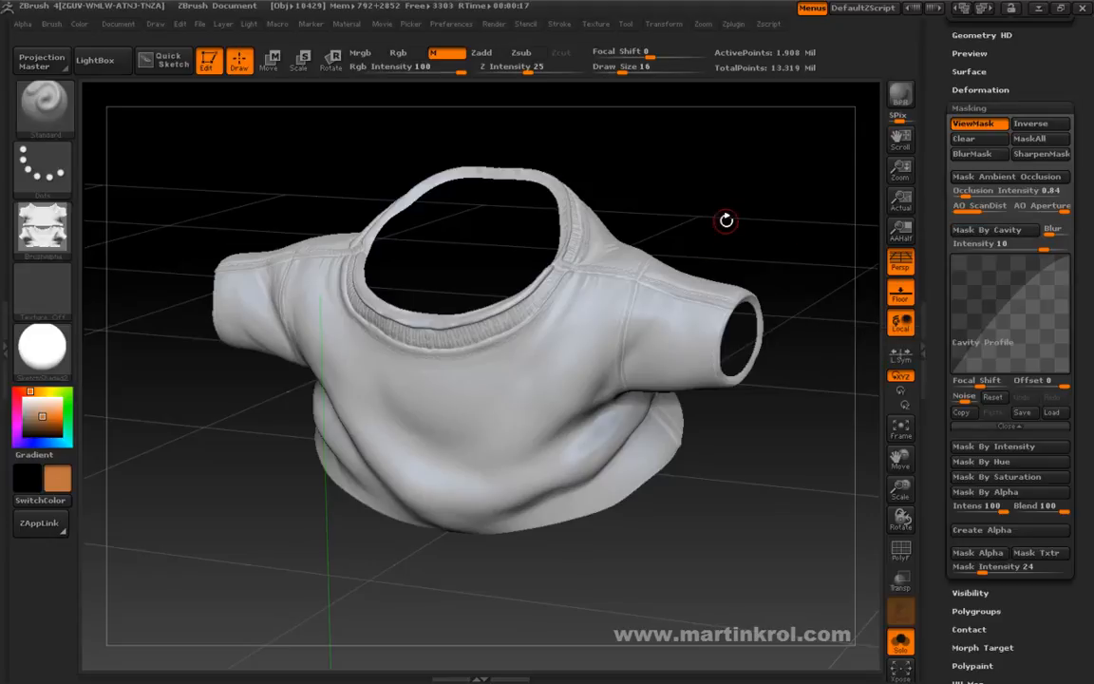
{"action": "left_click_drag", "start_coordinate": [733, 215], "coordinate": [733, 213]}
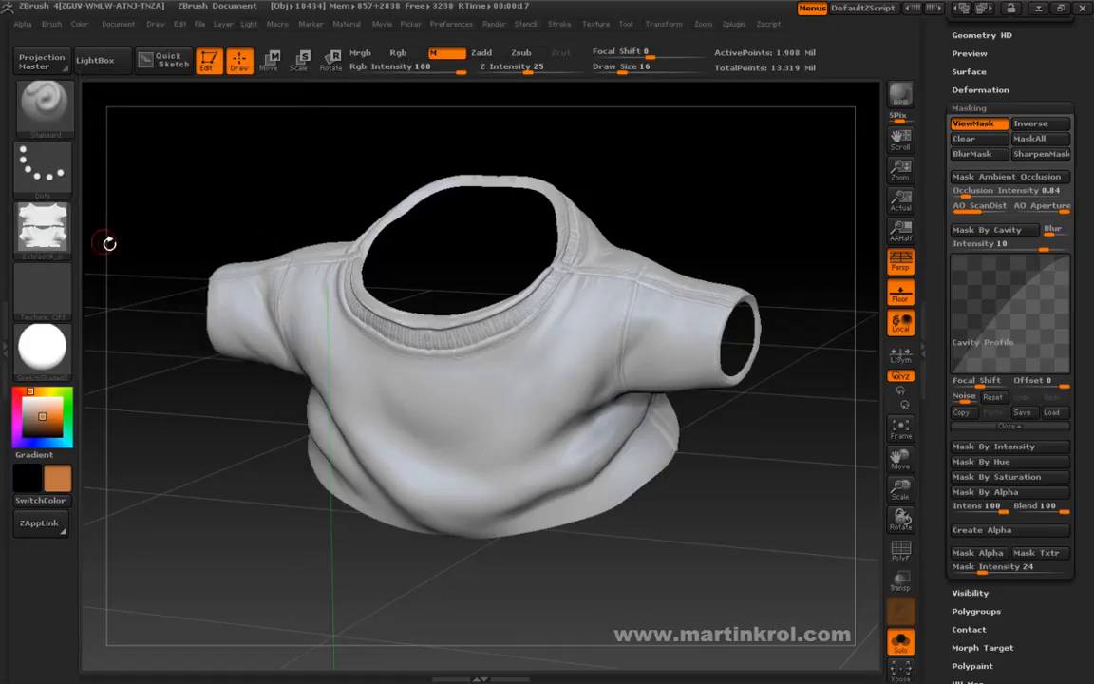
- Export the new occlusion alpha as Shirt_AO_02 in PSD format, replacing the existing file in the texturing folder
{"action": "left_click", "coordinate": [23, 24]}
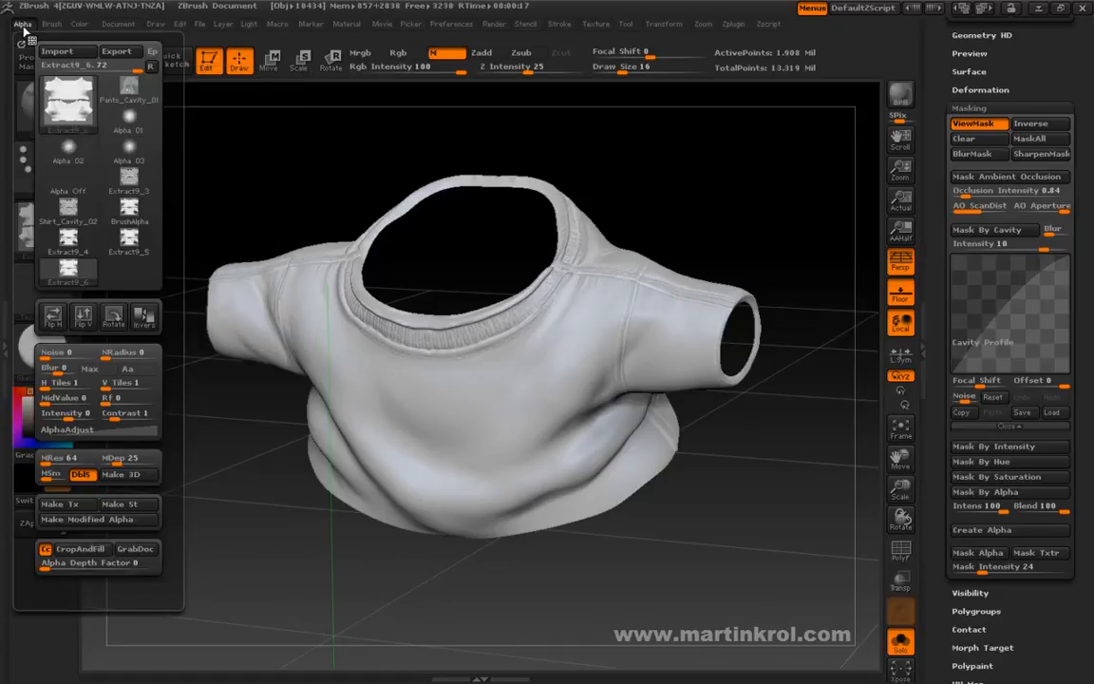
{"action": "left_click", "coordinate": [117, 52]}
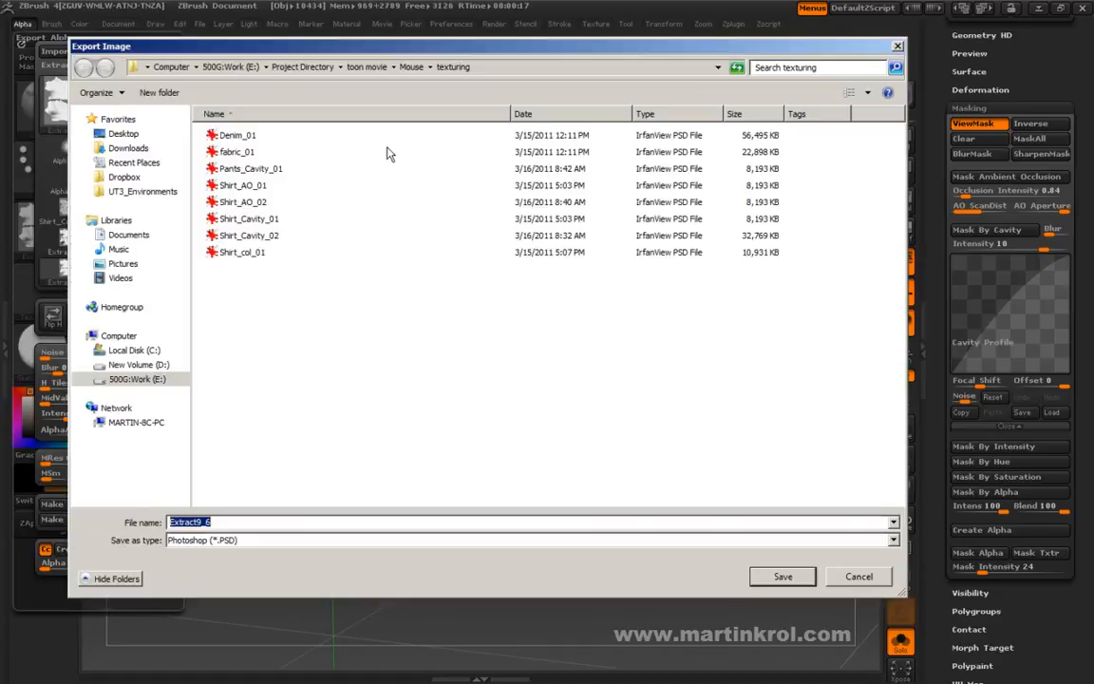
{"action": "left_click", "coordinate": [236, 201]}
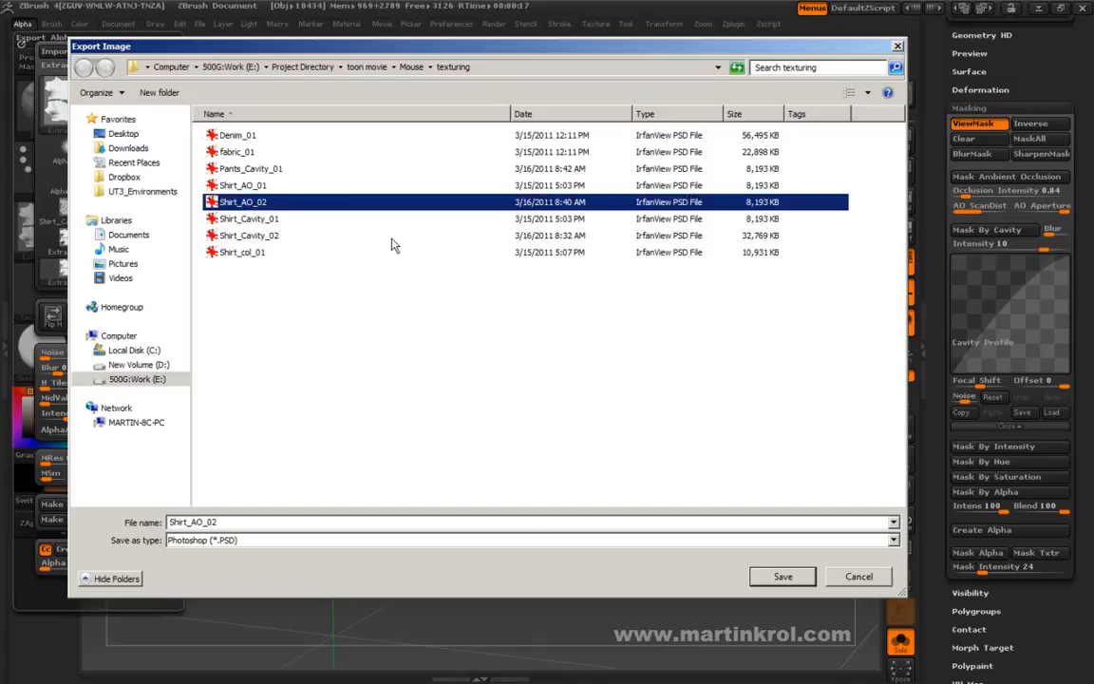
{"action": "left_click", "coordinate": [799, 574]}
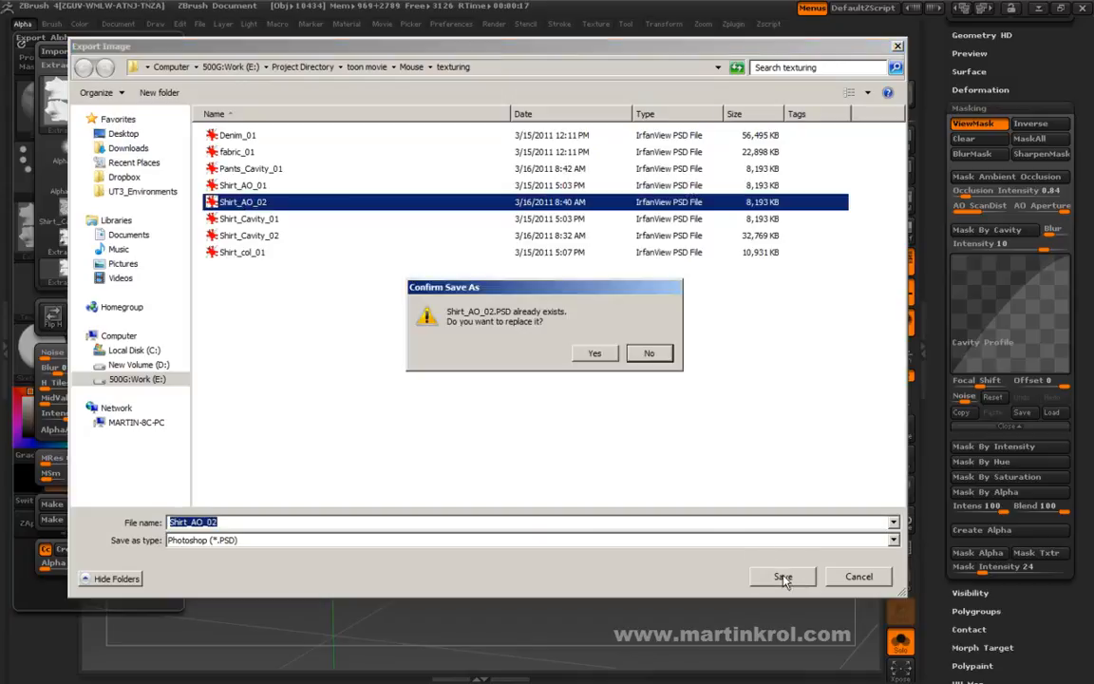
{"action": "left_click", "coordinate": [604, 355]}
- Switch to Photoshop, open Pants_Cavity_01, Shirt_AO_02 and Shirt_Cavity_02, and view the shirt's occlusion map
{"action": "left_click_drag", "start_coordinate": [769, 285], "coordinate": [819, 404]}
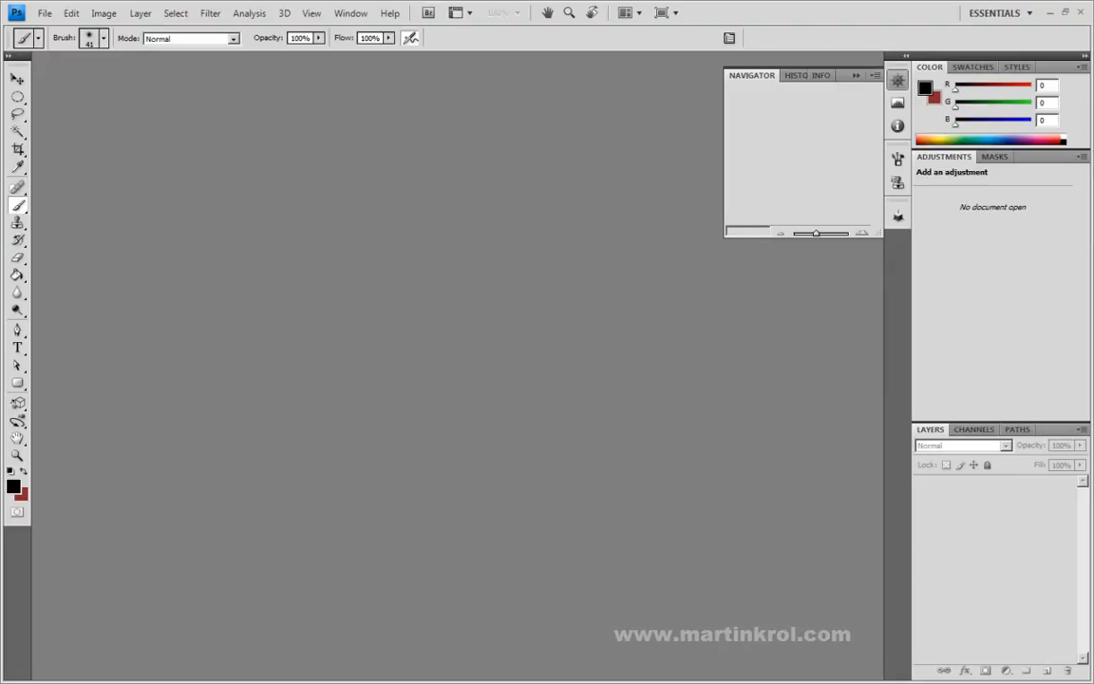
{"action": "left_click_drag", "start_coordinate": [786, 530], "coordinate": [359, 381]}
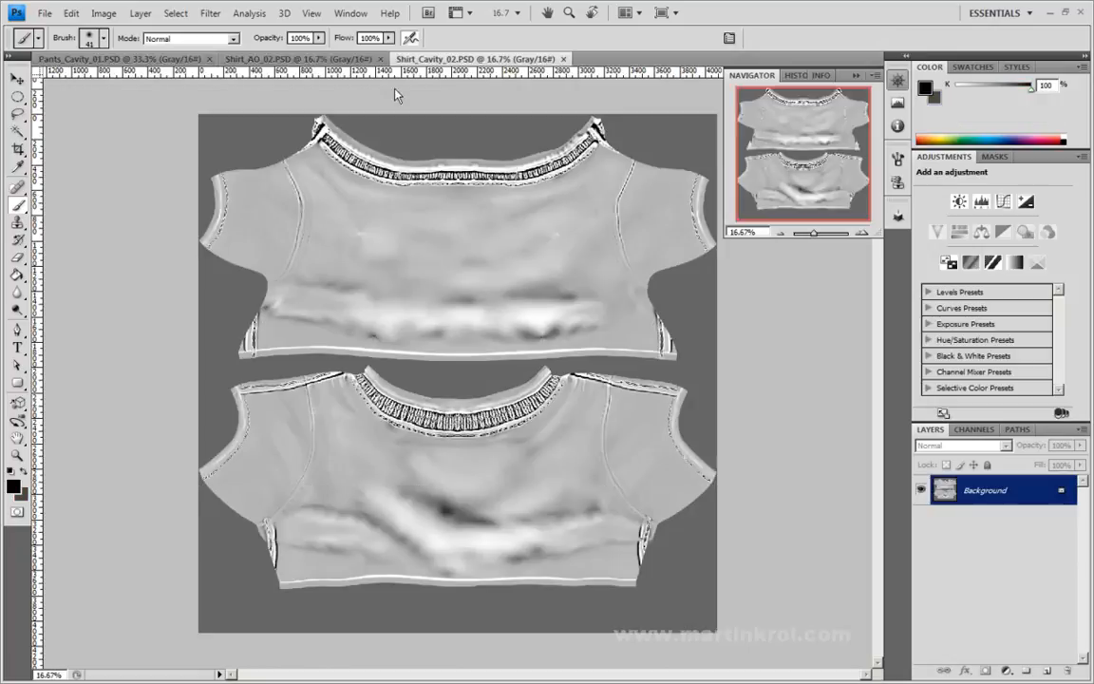
{"action": "left_click", "coordinate": [282, 59]}
- Examine the stitching, seams and folds on both pieces of the Pants_Cavity_01 map up close
{"action": "left_click", "coordinate": [148, 60]}
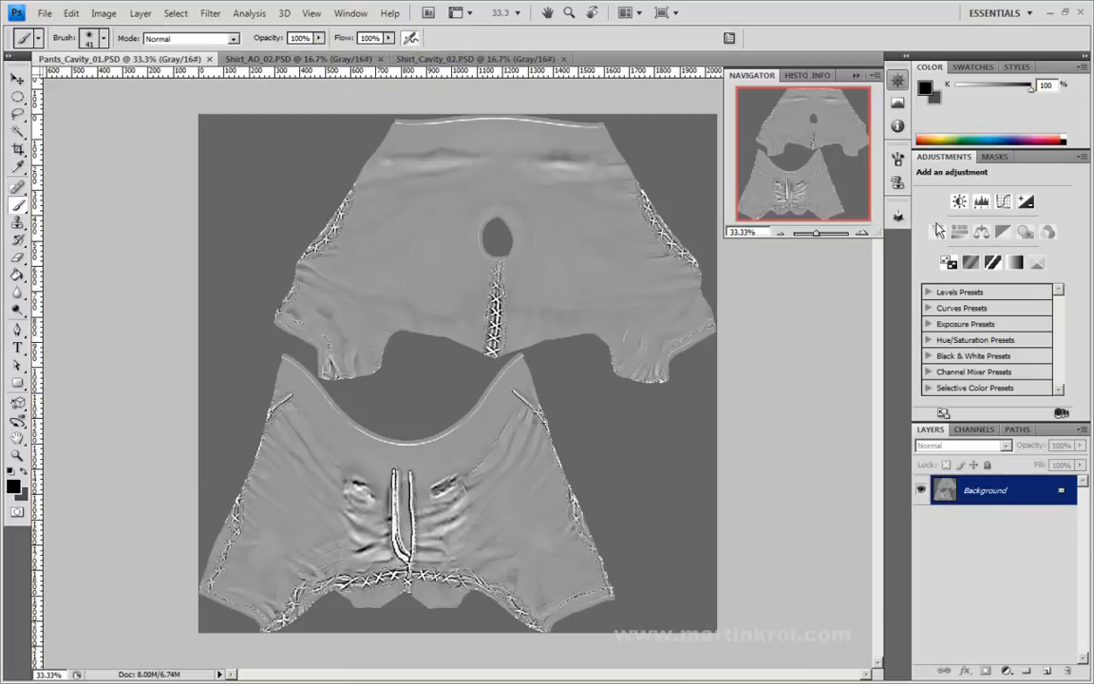
{"action": "left_click", "coordinate": [863, 234]}
{"action": "left_click", "coordinate": [864, 234]}
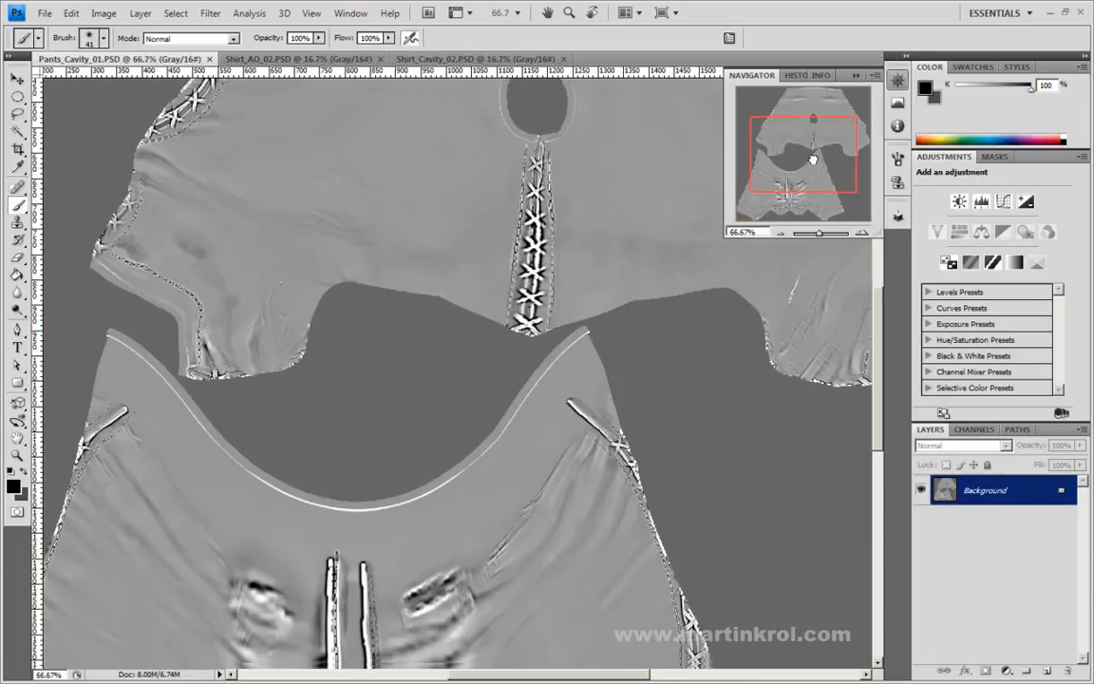
{"action": "left_click_drag", "start_coordinate": [812, 158], "coordinate": [807, 179]}
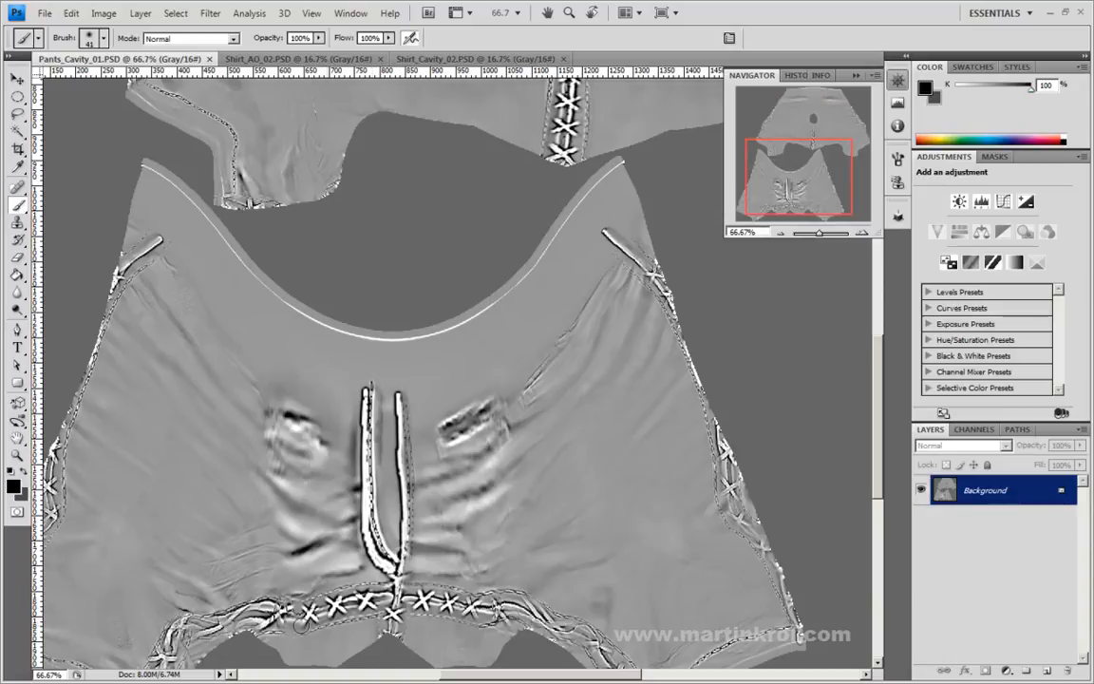
{"action": "left_click_drag", "start_coordinate": [779, 147], "coordinate": [780, 152]}
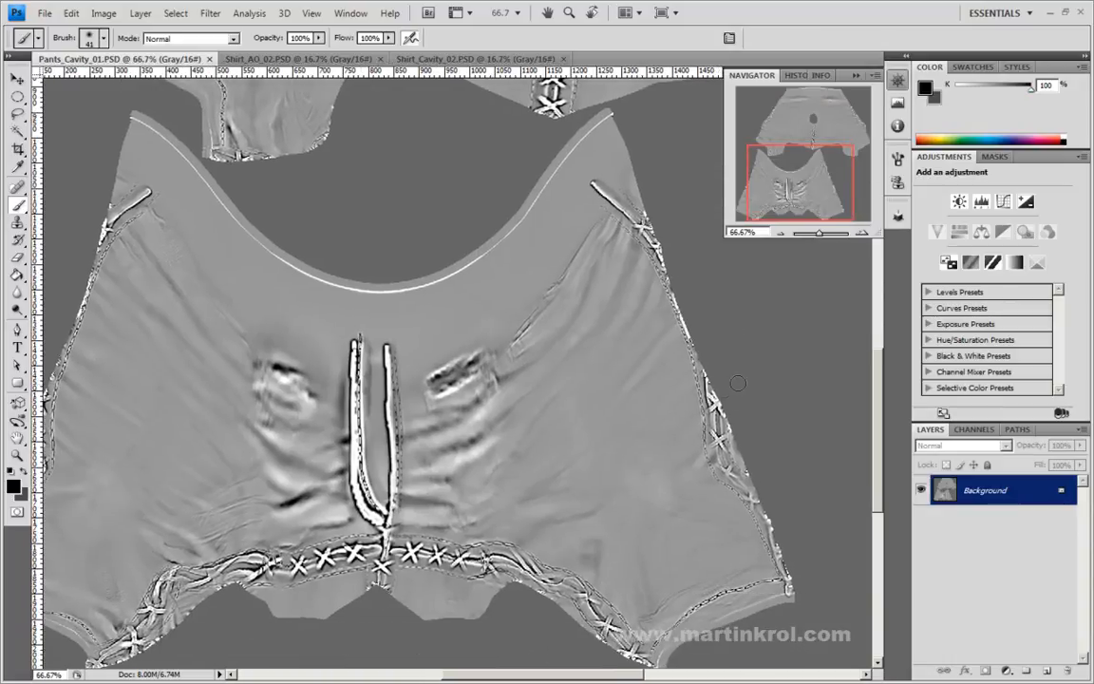
{"action": "left_click_drag", "start_coordinate": [755, 150], "coordinate": [715, 150]}
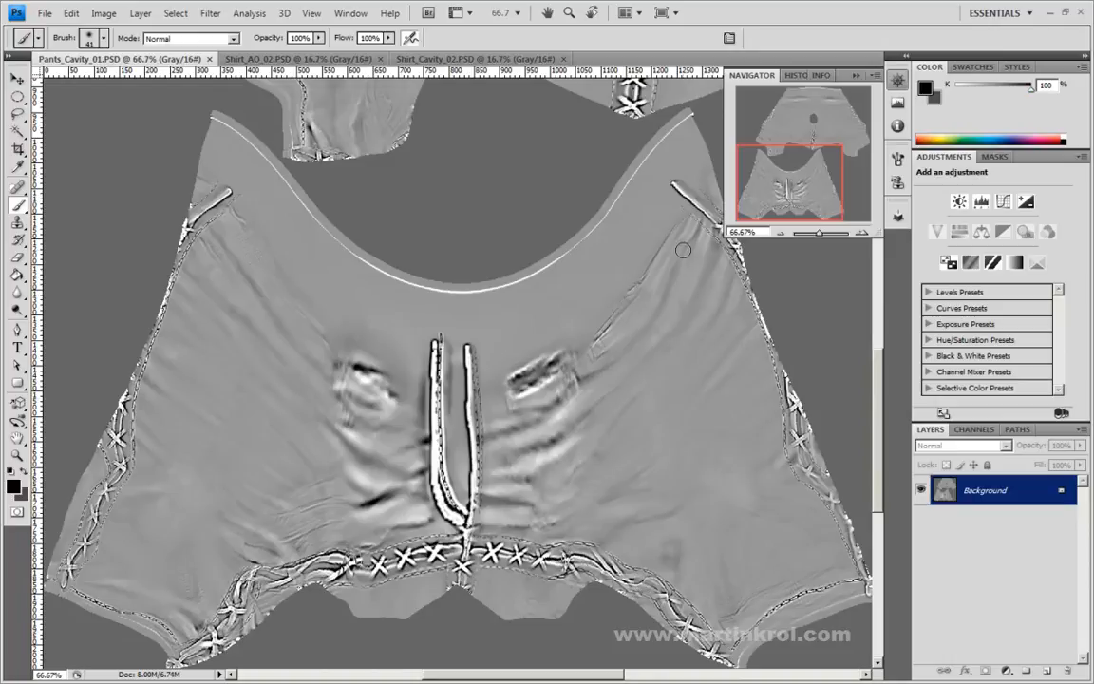
{"action": "left_click_drag", "start_coordinate": [772, 194], "coordinate": [795, 152]}
{"action": "left_click", "coordinate": [780, 233]}
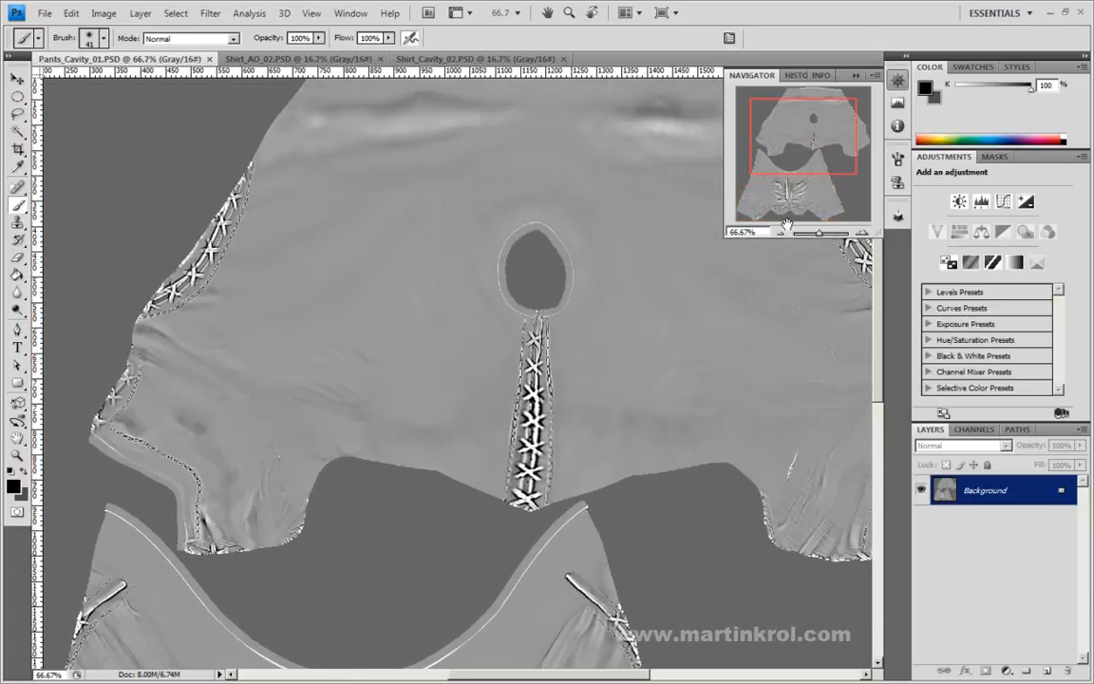
{"action": "left_click", "coordinate": [780, 233]}
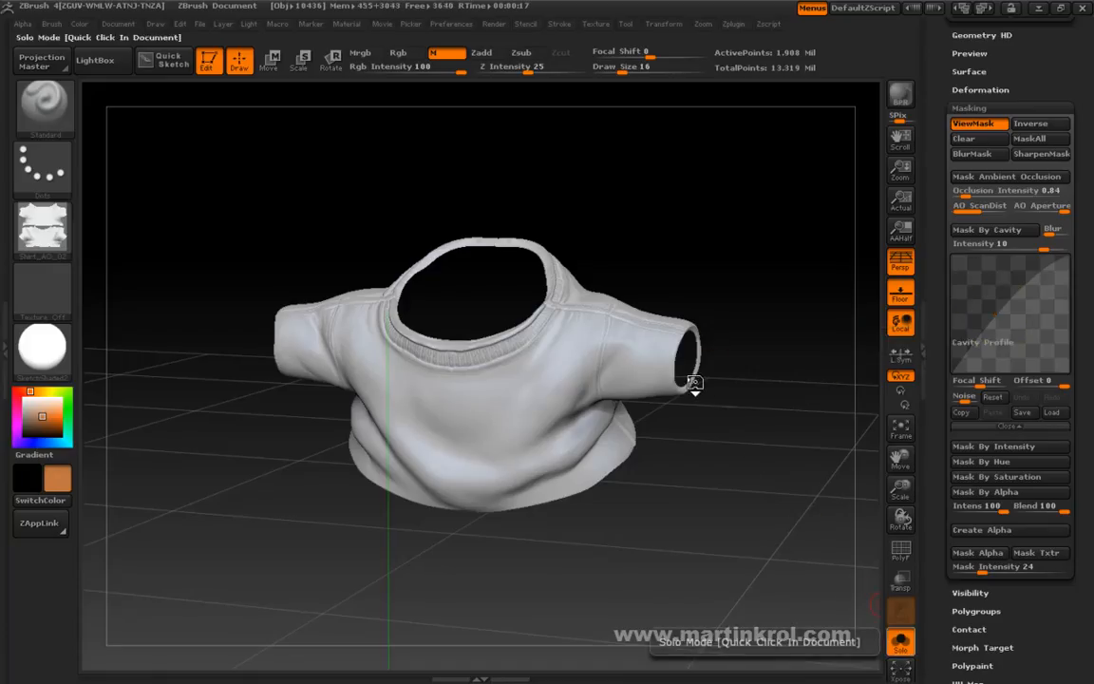
- Switch to ZBrush, show the whole rat character instead of only the shirt, and clear the shirt's mask
{"action": "left_click", "coordinate": [771, 435]}
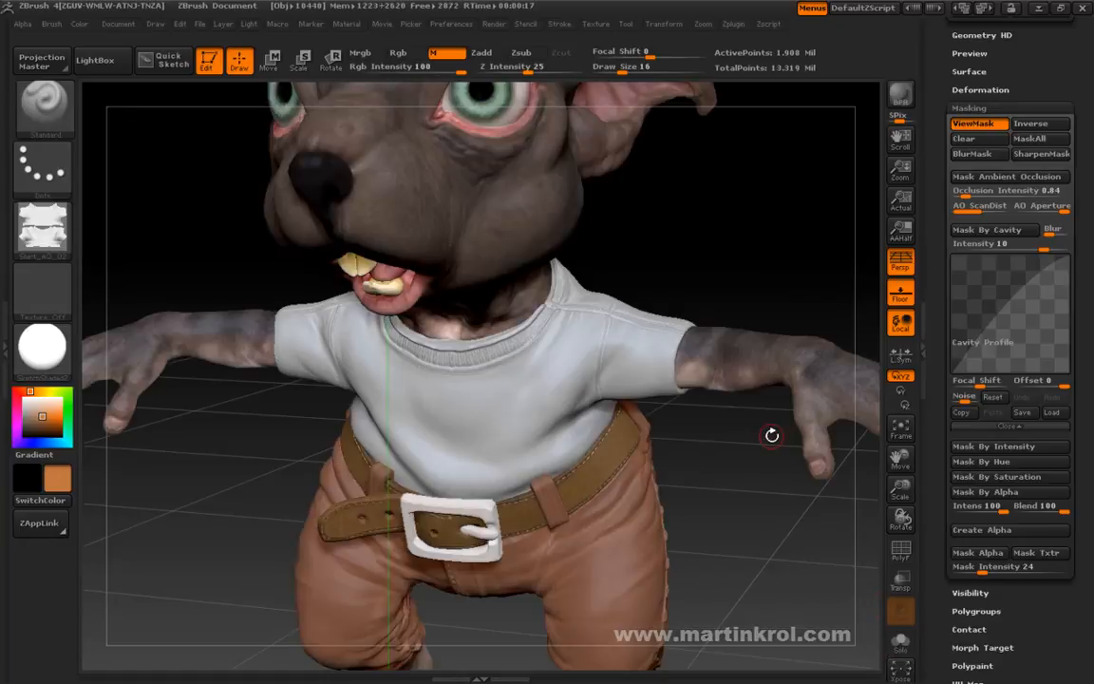
{"action": "left_click_drag", "start_coordinate": [744, 525], "coordinate": [756, 429], "text": "alt"}
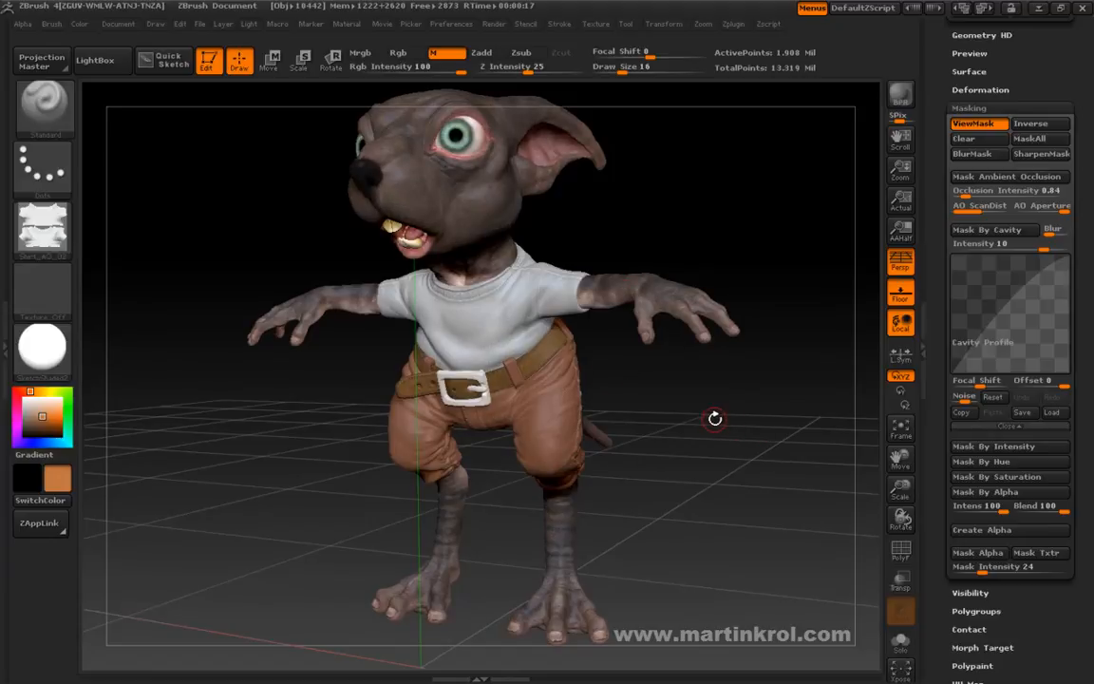
{"action": "left_click_drag", "start_coordinate": [718, 408], "coordinate": [727, 470], "text": "ctrl"}
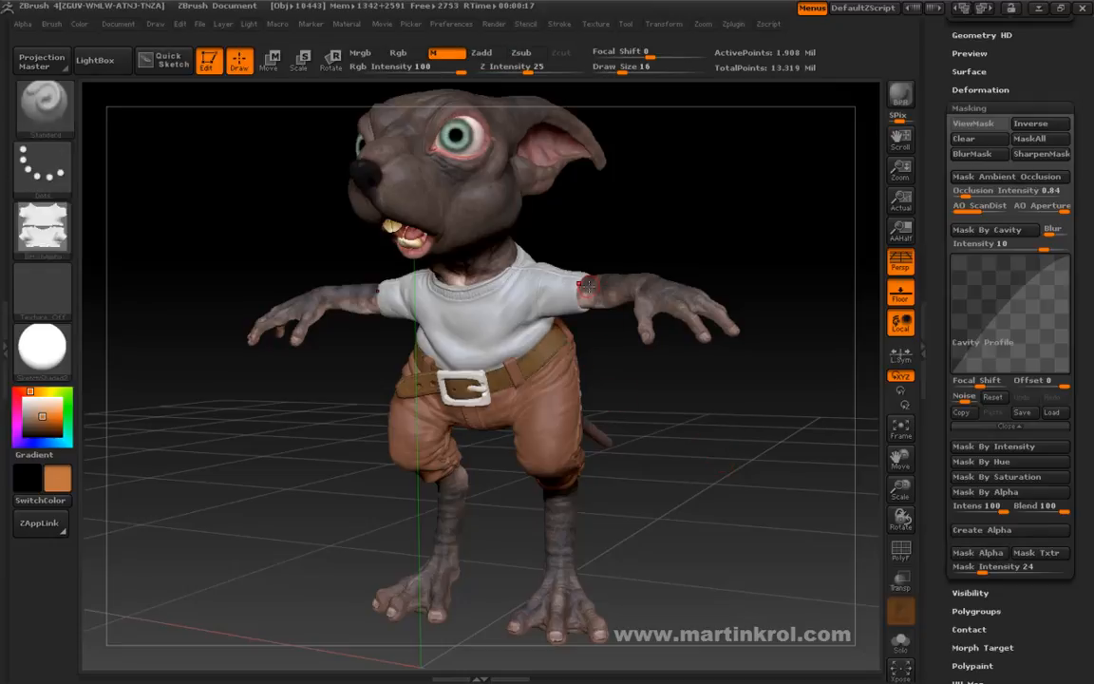
- Examine the complete rat character and its clothing from several angles and distances
{"action": "mouse_move", "coordinate": [733, 247]}
{"action": "left_mouse_down"}
{"action": "mouse_move", "coordinate": [791, 264]}
{"action": "mouse_move", "coordinate": [755, 262]}
{"action": "mouse_move", "coordinate": [839, 261]}
{"action": "mouse_move", "coordinate": [594, 251]}
{"action": "mouse_move", "coordinate": [601, 340]}
{"action": "mouse_move", "coordinate": [719, 247]}
{"action": "left_mouse_up"}
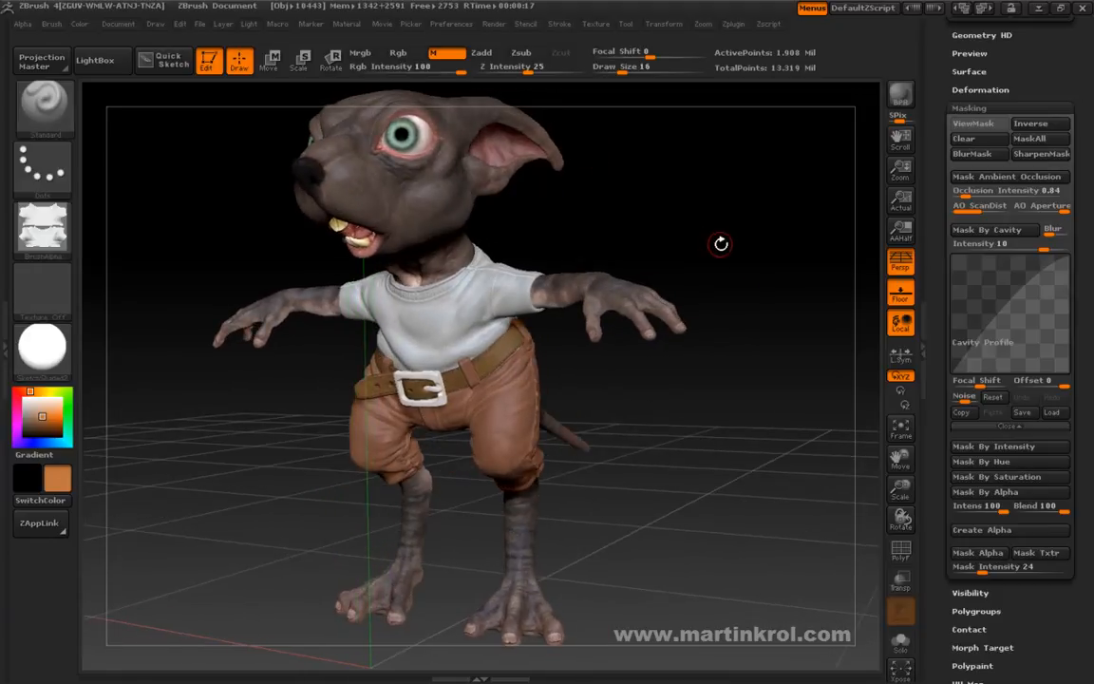
{"action": "left_click_drag", "start_coordinate": [655, 215], "coordinate": [665, 216]}
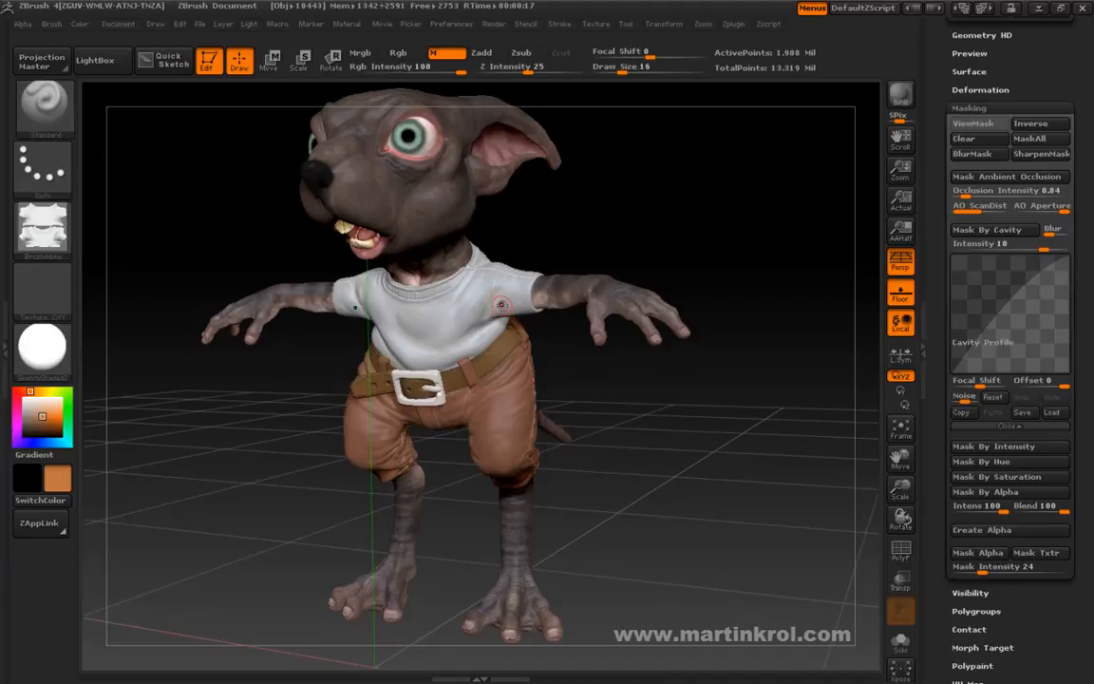
{"action": "left_click_drag", "start_coordinate": [586, 405], "coordinate": [565, 375]}
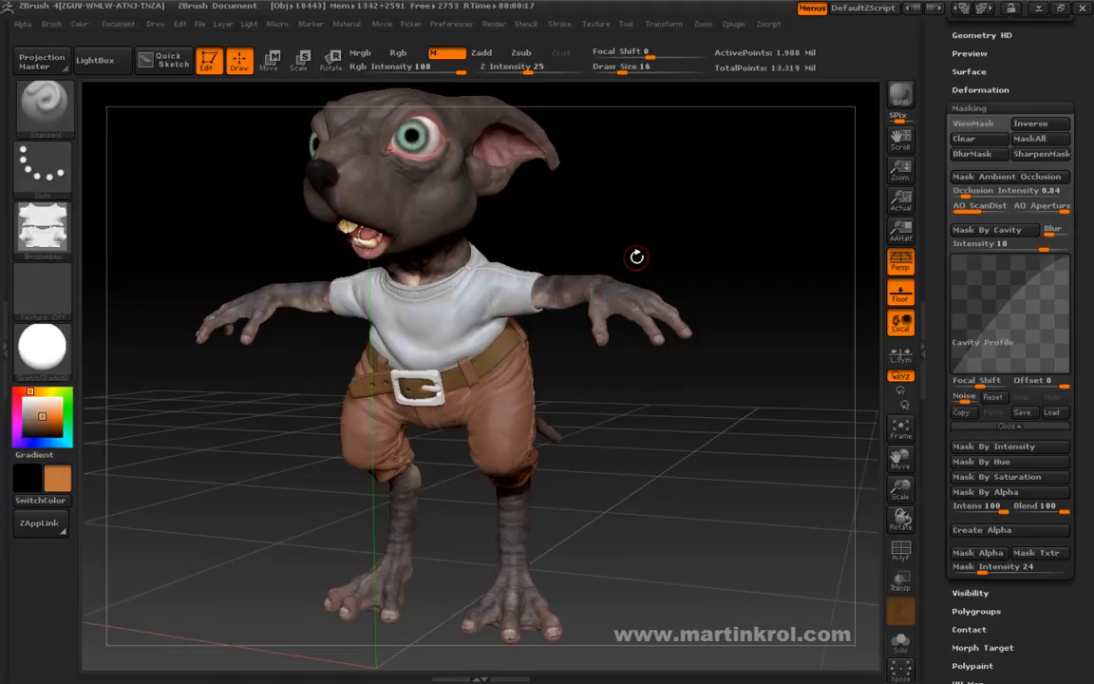
{"action": "left_click_drag", "start_coordinate": [714, 234], "coordinate": [689, 232]}
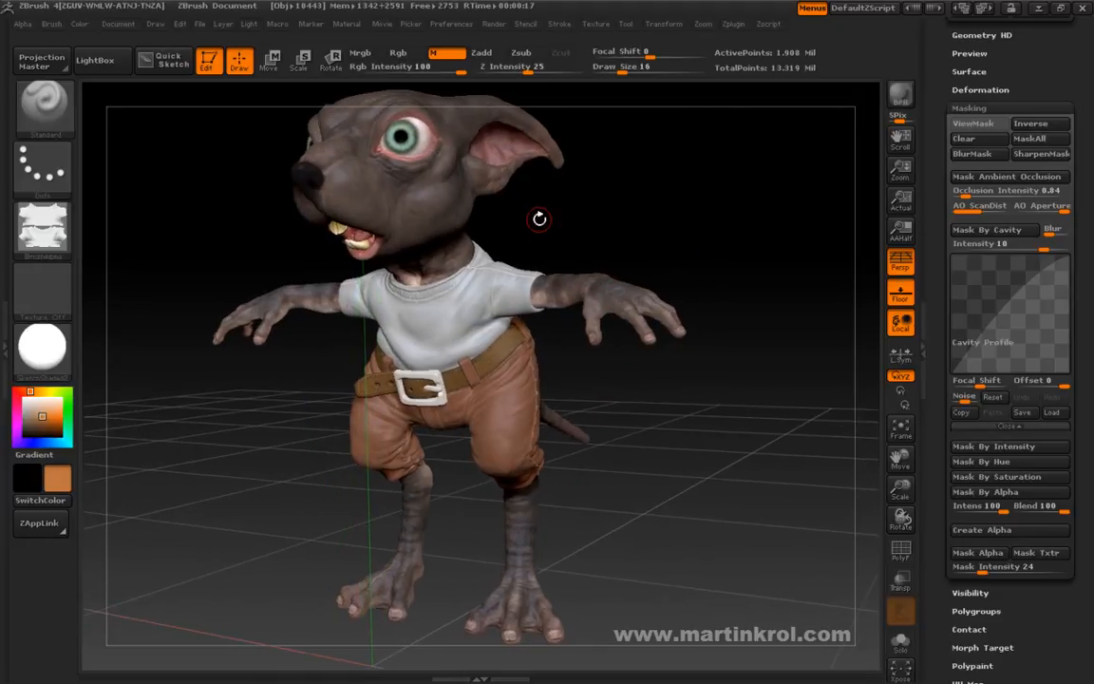
{"action": "mouse_move", "coordinate": [631, 210]}
{"action": "left_mouse_down", "text": "alt"}
{"action": "mouse_move", "coordinate": [625, 220]}
{"action": "mouse_move", "coordinate": [640, 225]}
{"action": "left_mouse_up", "text": "alt"}
{"action": "left_click_drag", "start_coordinate": [703, 252], "coordinate": [632, 148], "text": "alt"}
{"action": "left_click_drag", "start_coordinate": [714, 298], "coordinate": [647, 283], "text": "alt"}
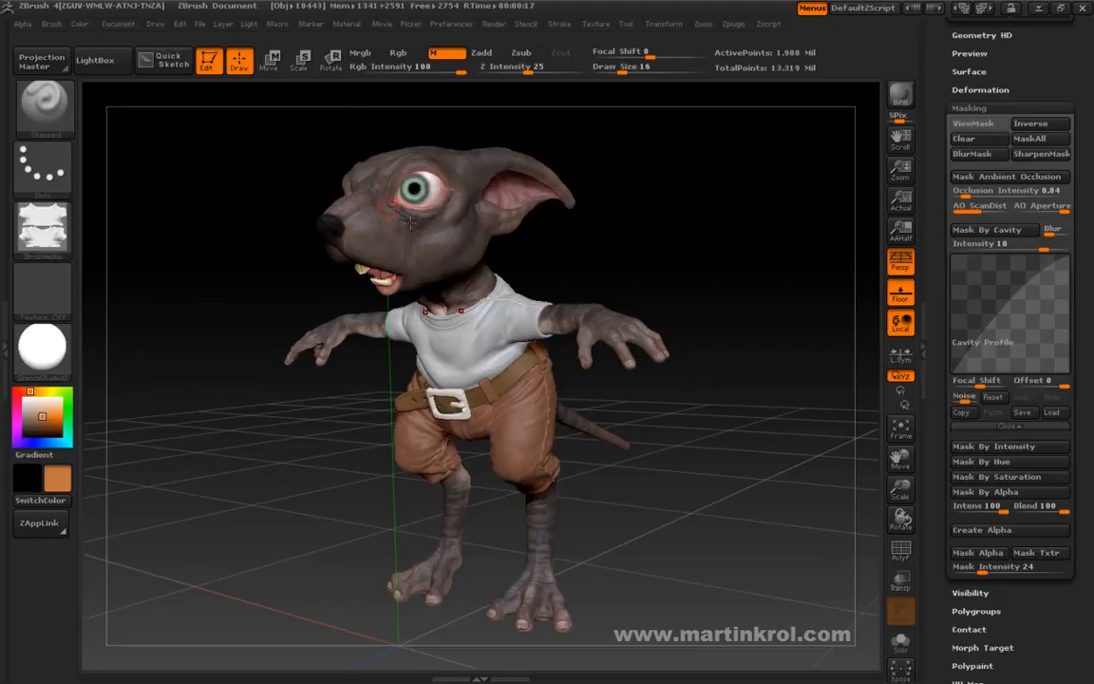
{"action": "left_click_drag", "start_coordinate": [679, 291], "coordinate": [656, 272]}
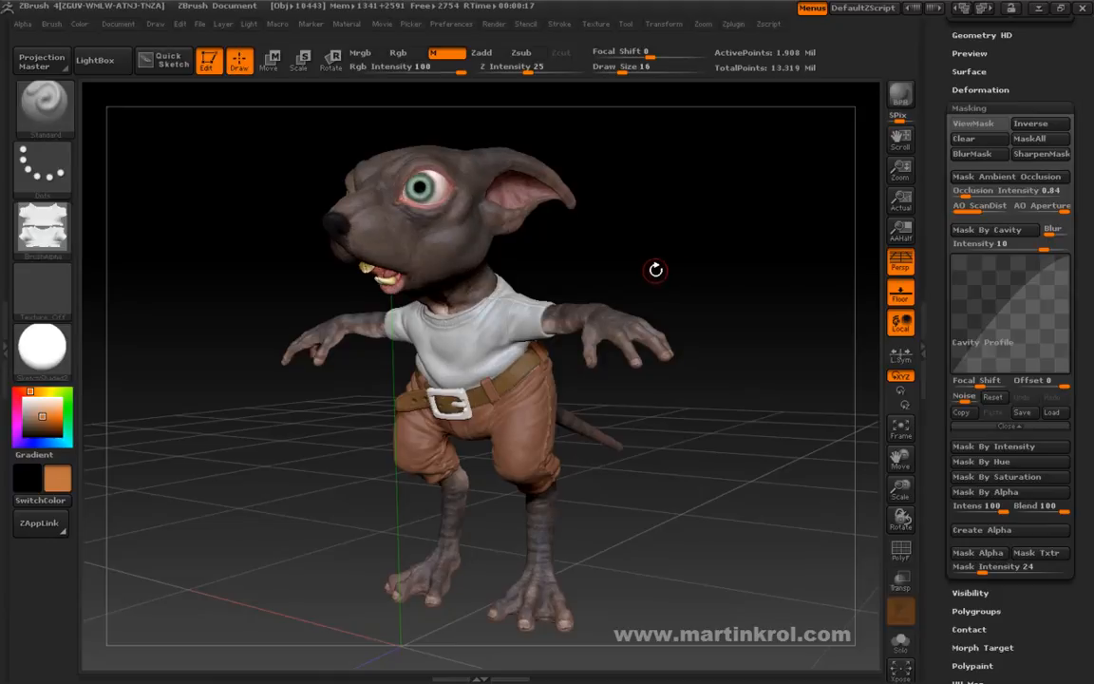
{"action": "left_click_drag", "start_coordinate": [666, 264], "coordinate": [668, 271]}
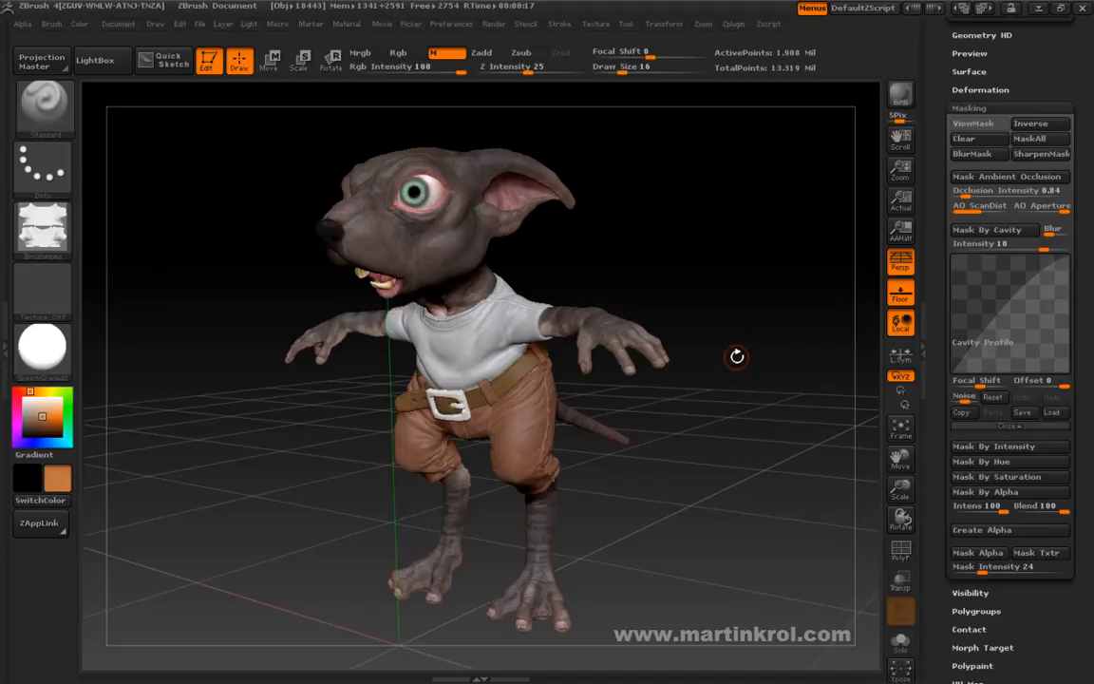
{"action": "left_click_drag", "start_coordinate": [740, 354], "coordinate": [706, 334]}
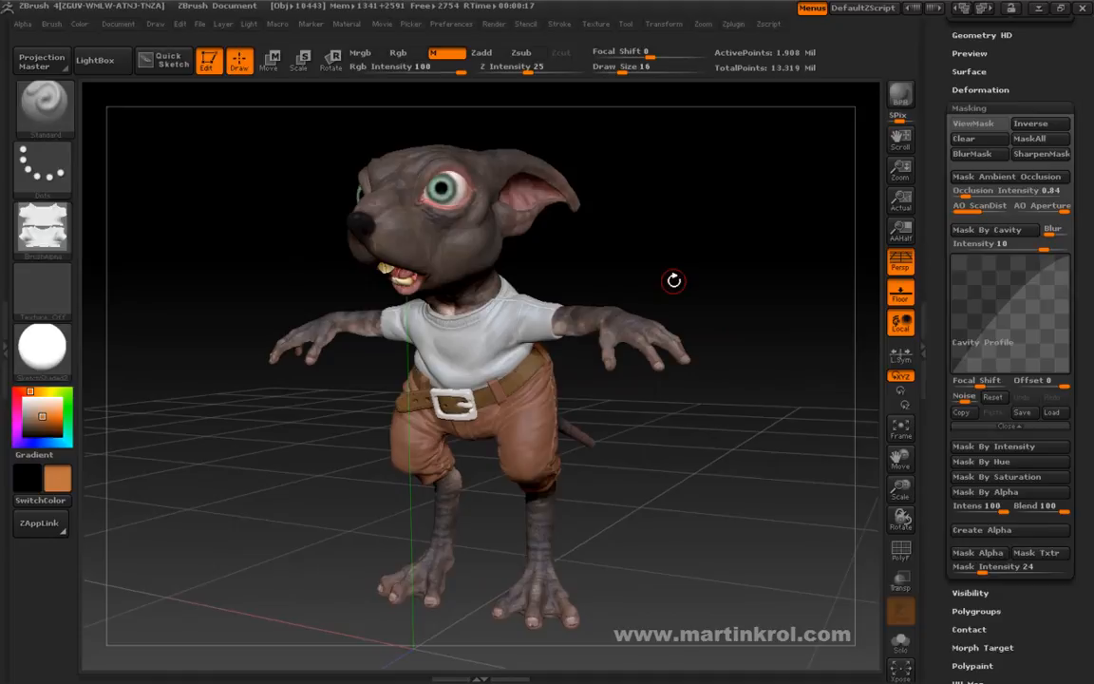
{"action": "left_click_drag", "start_coordinate": [675, 274], "coordinate": [673, 270]}
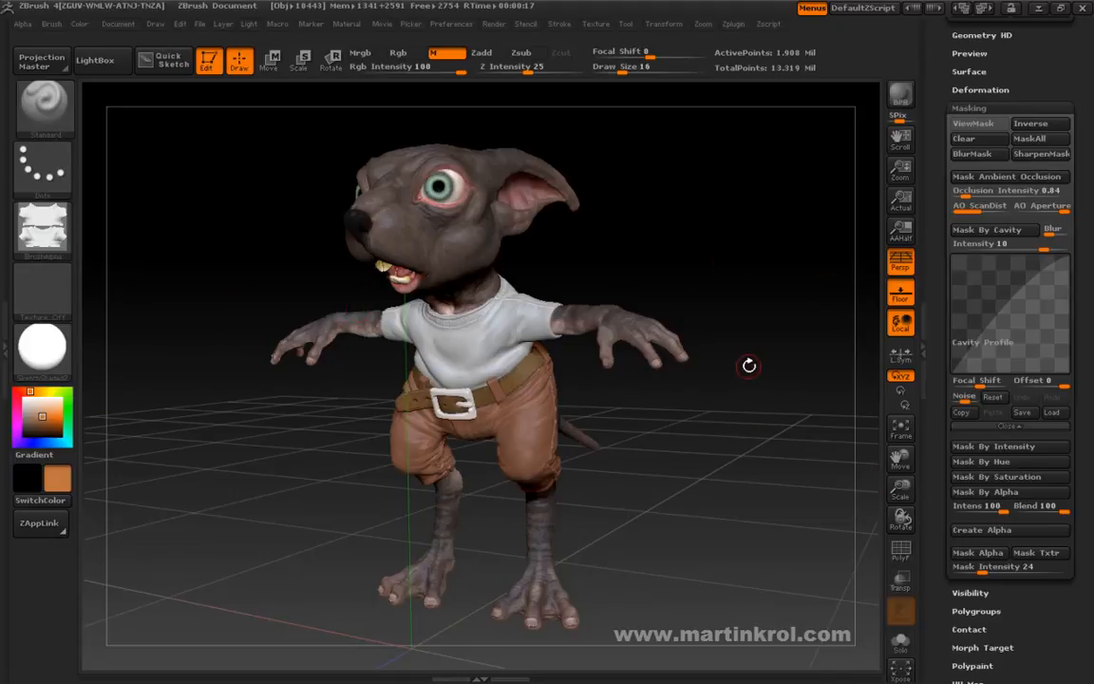
{"action": "left_click_drag", "start_coordinate": [768, 368], "coordinate": [764, 370]}
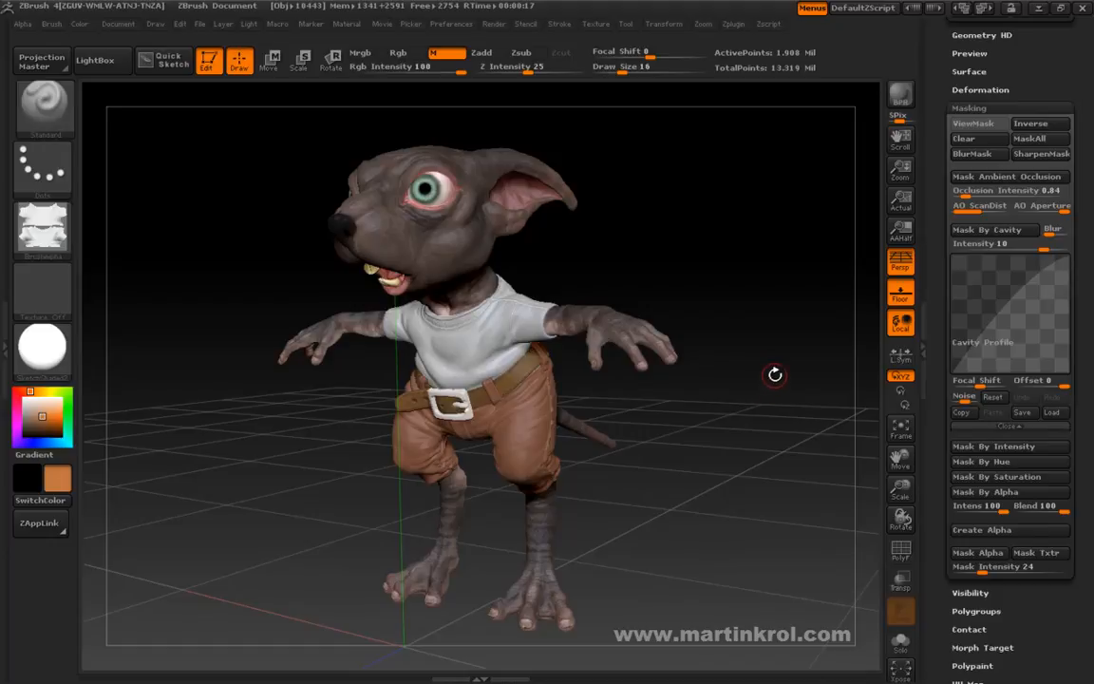
{"action": "left_click_drag", "start_coordinate": [765, 386], "coordinate": [767, 413]}
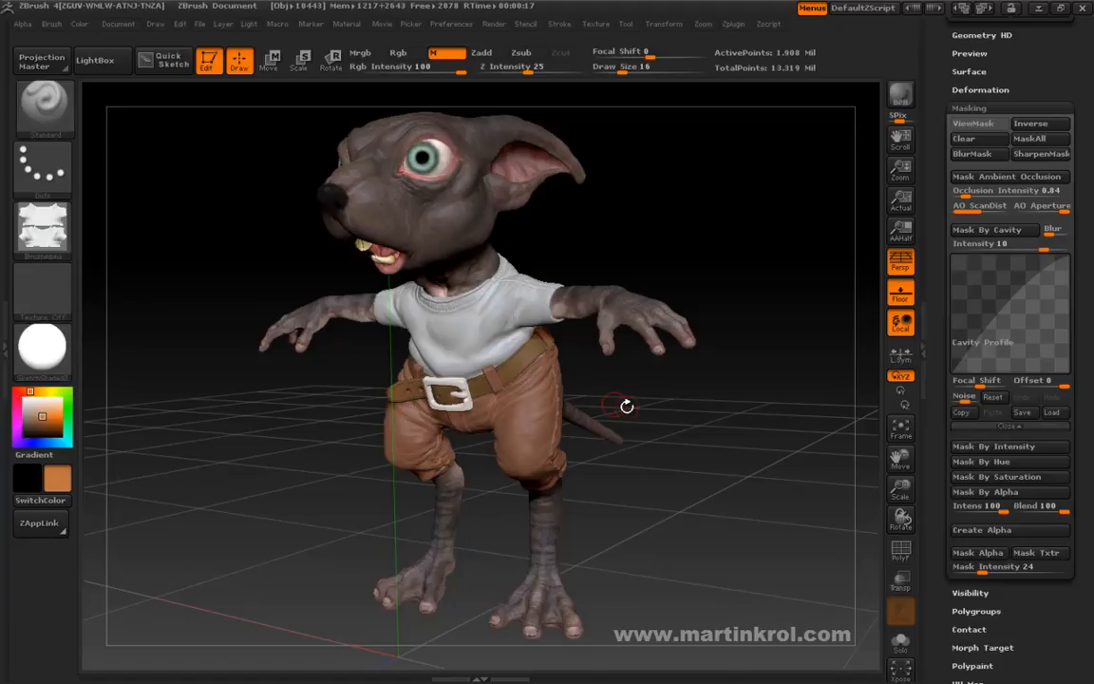
{"action": "left_click_drag", "start_coordinate": [630, 380], "coordinate": [654, 371]}
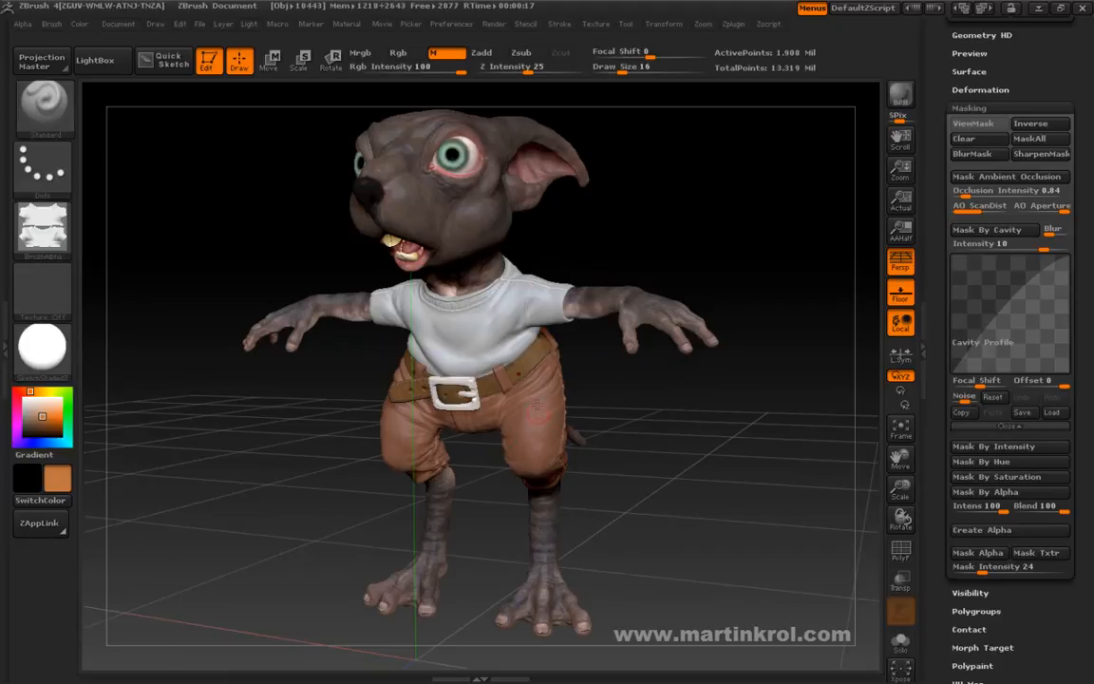
{"action": "left_click_drag", "start_coordinate": [664, 444], "coordinate": [601, 400]}
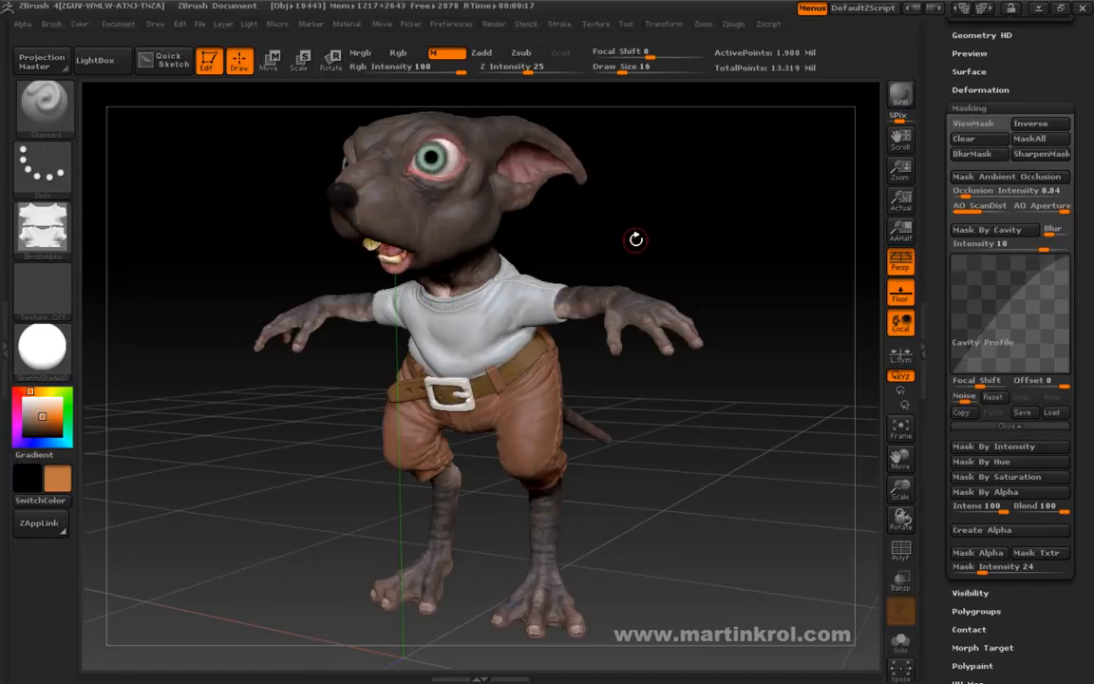
- Inspect the rat's full figure from a distance, and its shirt, belt and buckle up close
{"action": "mouse_move", "coordinate": [635, 240]}
{"action": "left_mouse_down"}
{"action": "mouse_move", "coordinate": [627, 246]}
{"action": "mouse_move", "coordinate": [638, 247]}
{"action": "left_mouse_up"}
{"action": "key", "text": "f"}
{"action": "left_click_drag", "start_coordinate": [705, 269], "coordinate": [655, 190], "text": "alt"}
{"action": "left_click_drag", "start_coordinate": [759, 305], "coordinate": [668, 233], "text": "alt"}
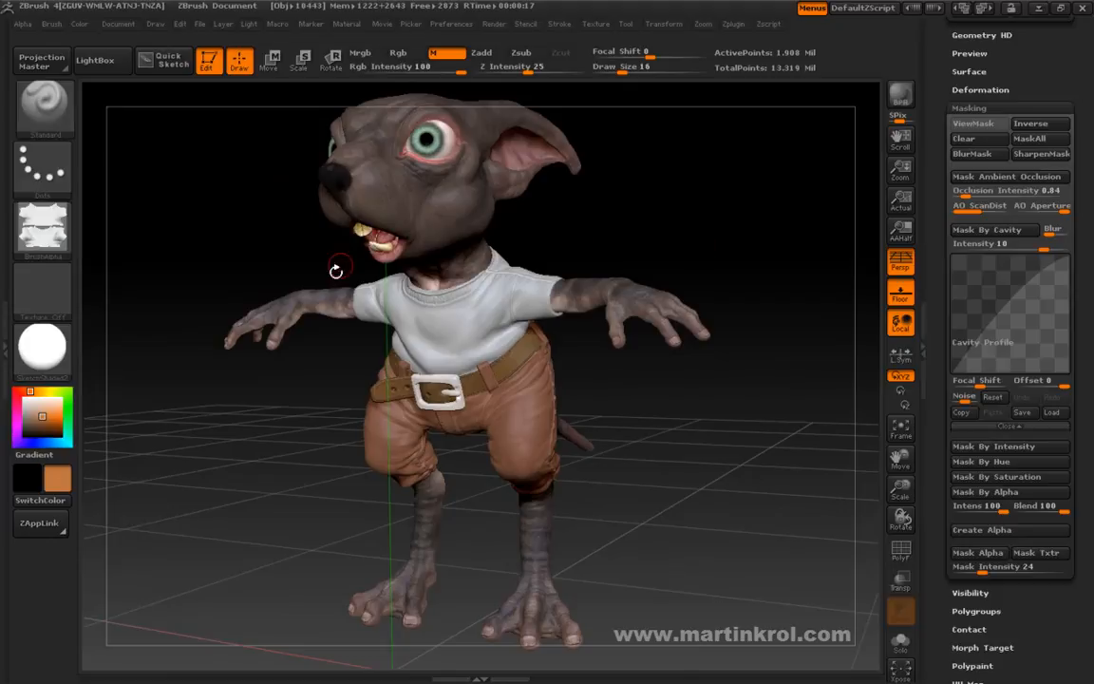
{"action": "mouse_move", "coordinate": [707, 506]}
{"action": "left_mouse_down"}
{"action": "mouse_move", "coordinate": [603, 430]}
{"action": "mouse_move", "coordinate": [706, 506]}
{"action": "left_mouse_up"}
{"action": "left_click_drag", "start_coordinate": [632, 457], "coordinate": [655, 491], "text": "alt"}
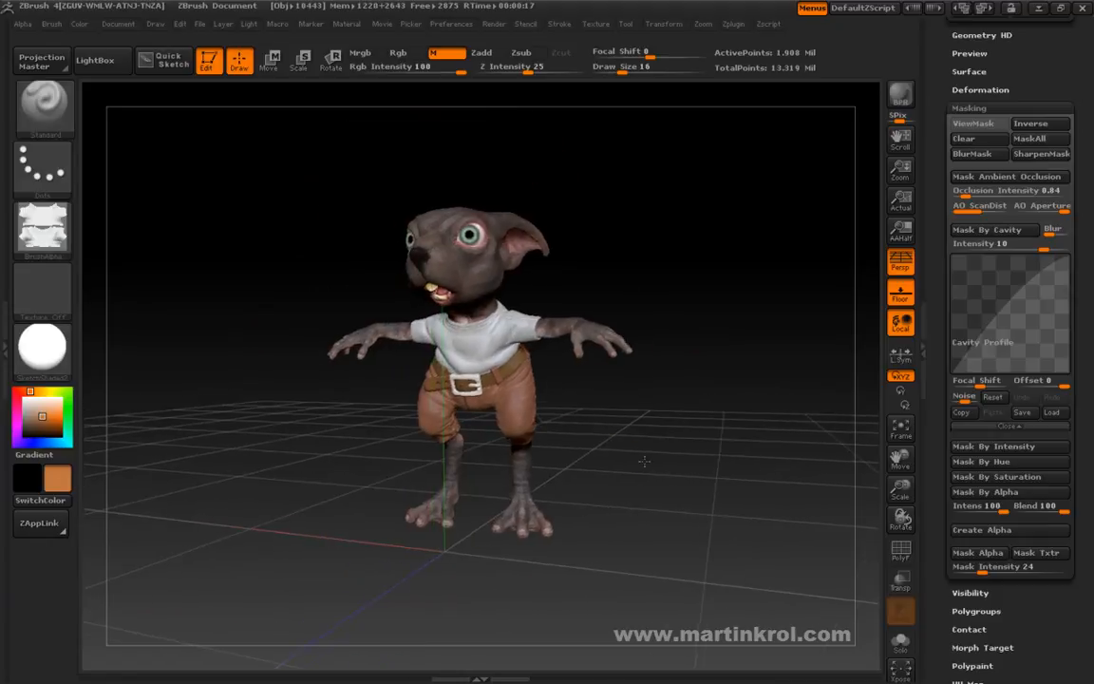
{"action": "left_click_drag", "start_coordinate": [640, 450], "coordinate": [570, 438], "text": "alt"}
{"action": "left_click_drag", "start_coordinate": [625, 483], "coordinate": [674, 486]}
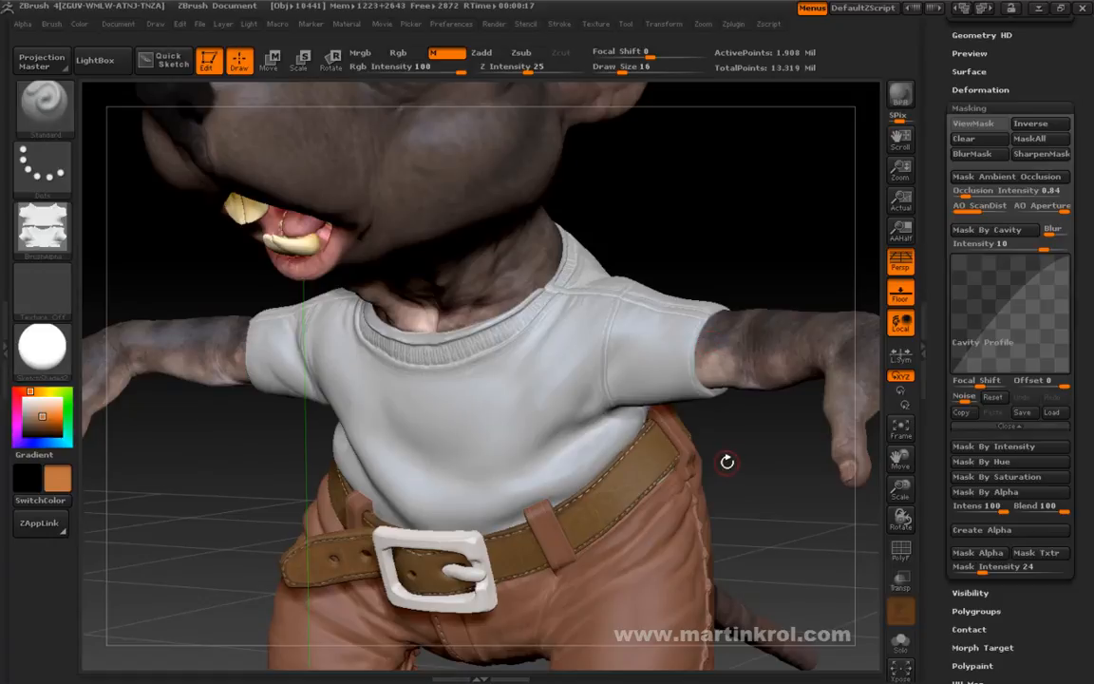
{"action": "left_click_drag", "start_coordinate": [747, 528], "coordinate": [744, 420], "text": "alt"}
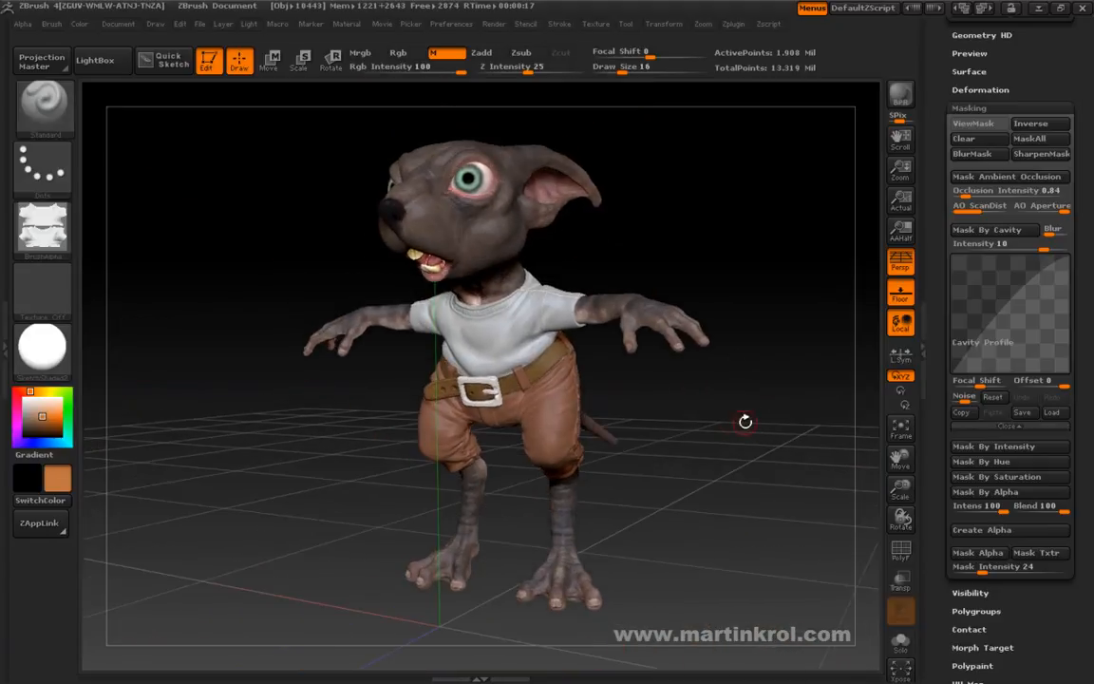